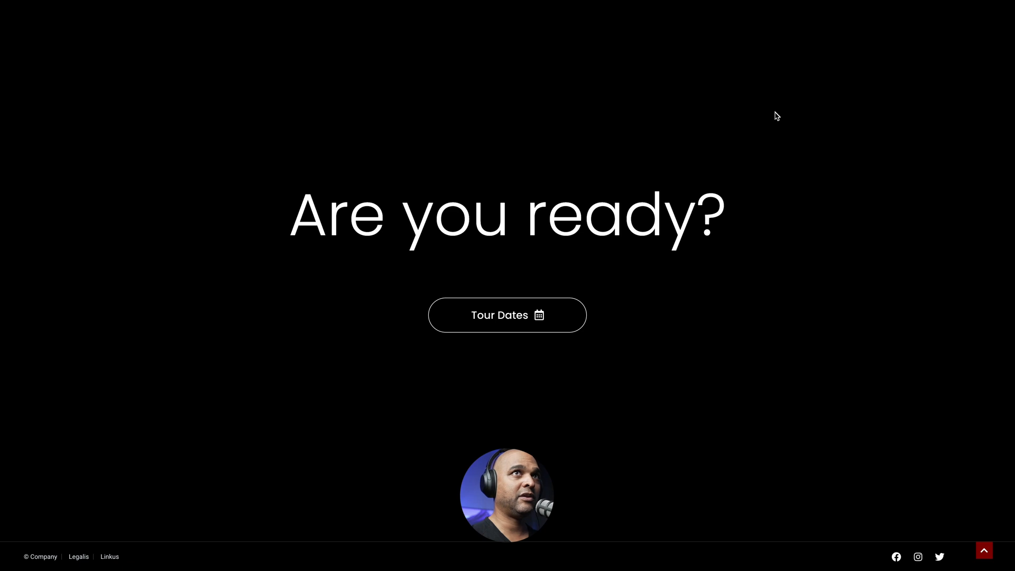
Step: Review the finished site's hero section and its full-screen navigation menu, then close the menu
scroll(707, 108, "up", 10)
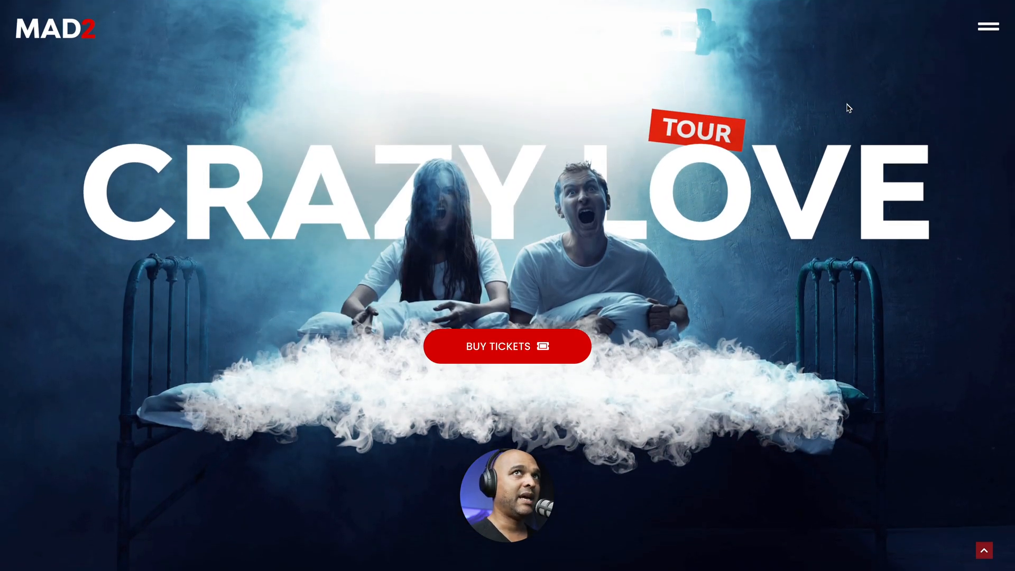
left_click(983, 27)
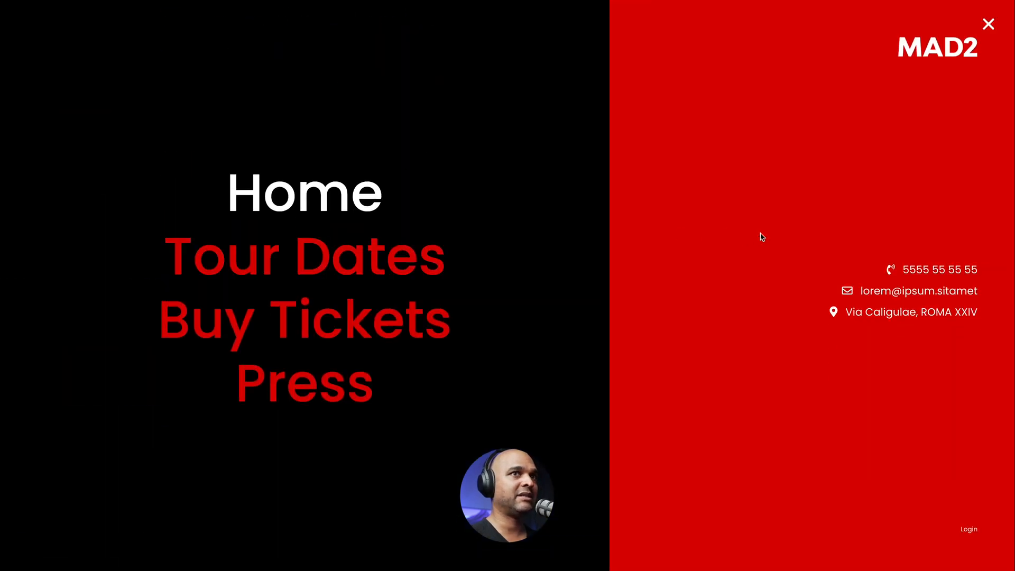
left_click(987, 24)
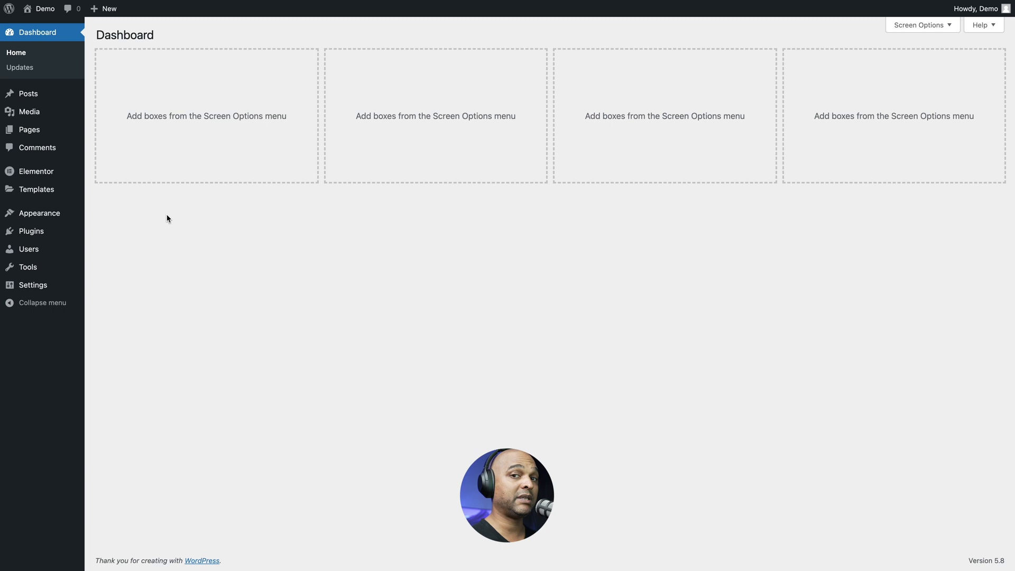
Step: Go to the WordPress dashboard's theme directory for adding new themes and search it for astra
mouse_move(44, 218)
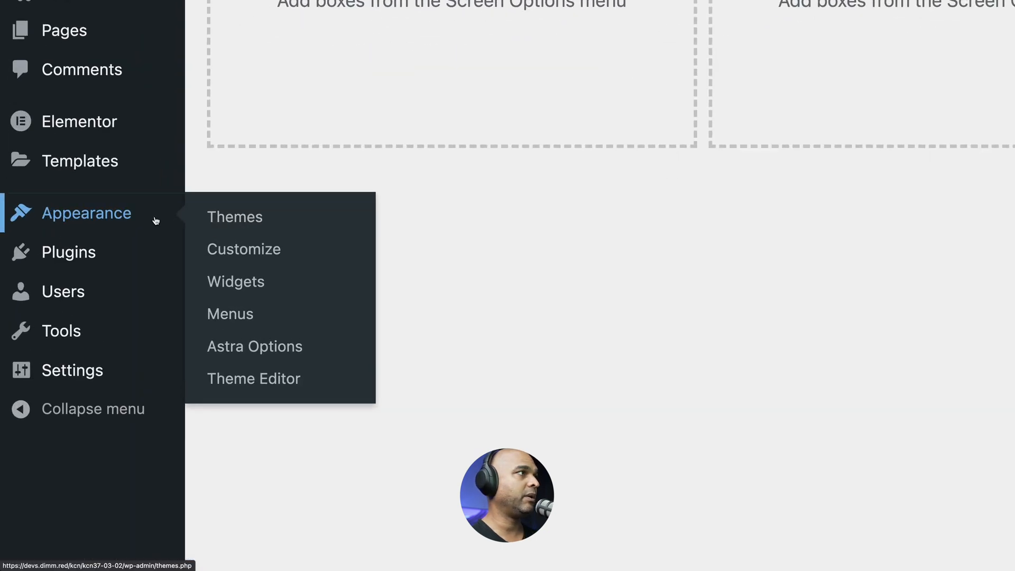
left_click(215, 216)
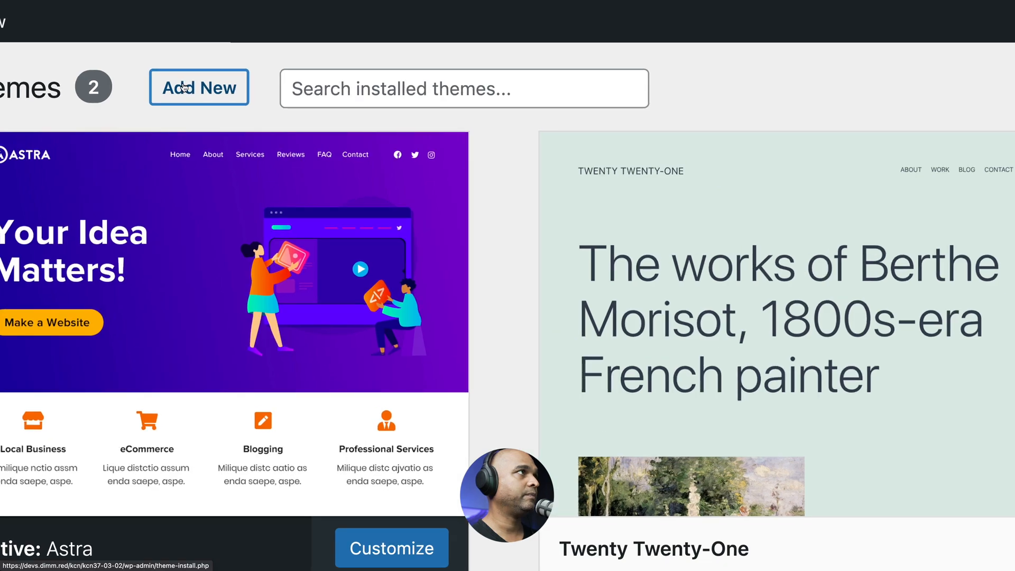
left_click(183, 88)
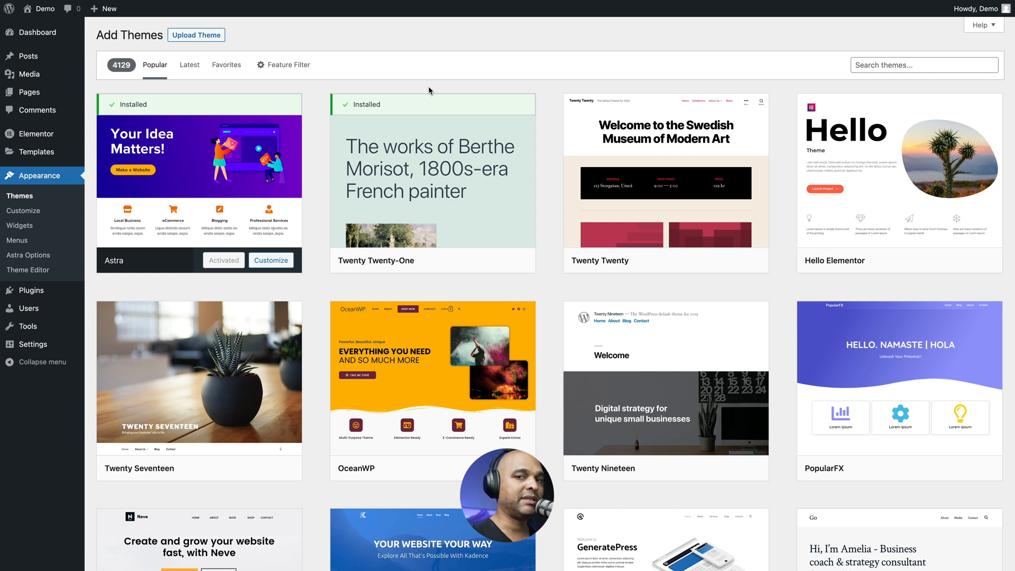
left_click(879, 66)
type("astr")
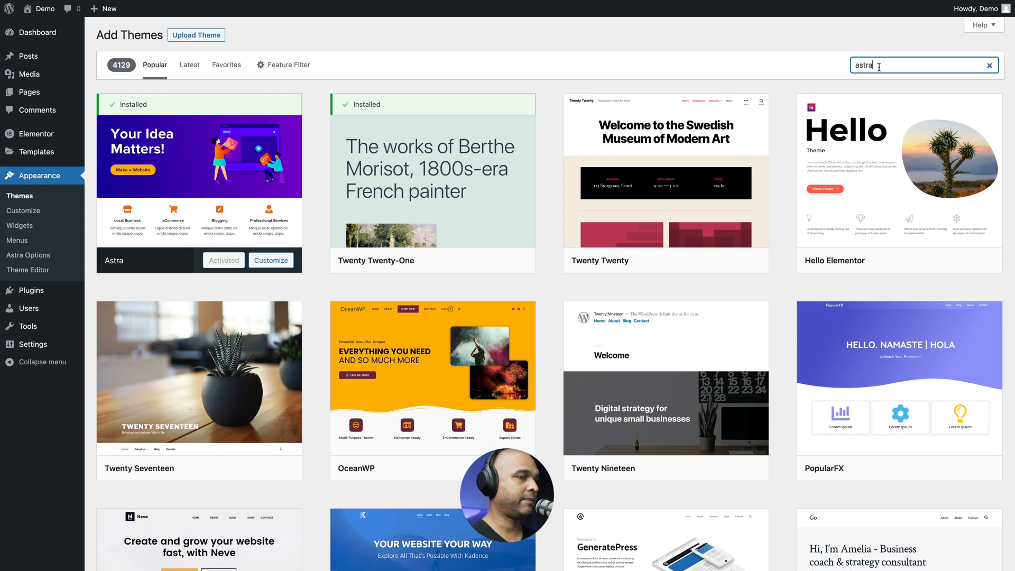
type("a")
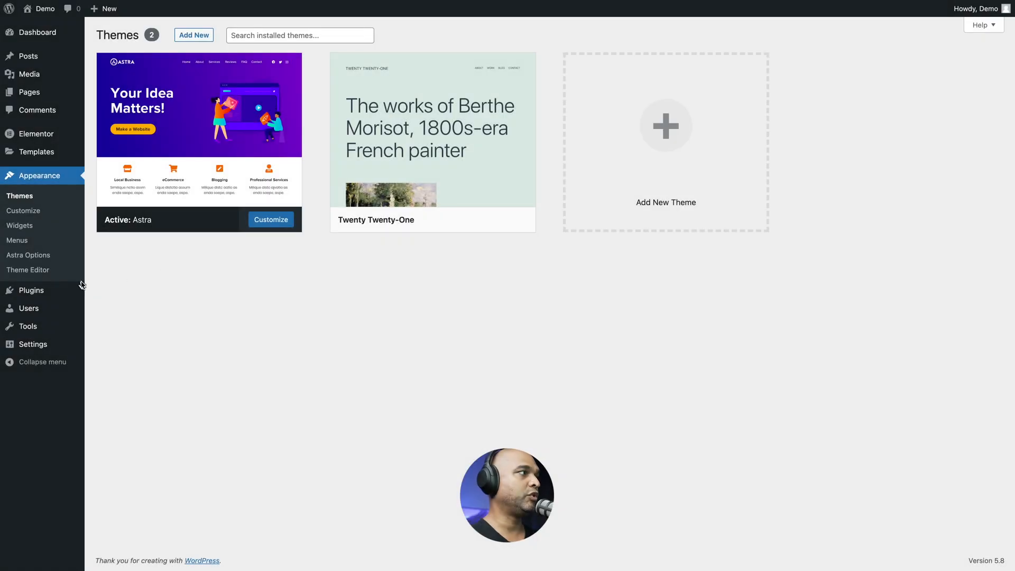
Step: Search the plugin directory for elementor and open the option to upload a plugin
mouse_move(79, 290)
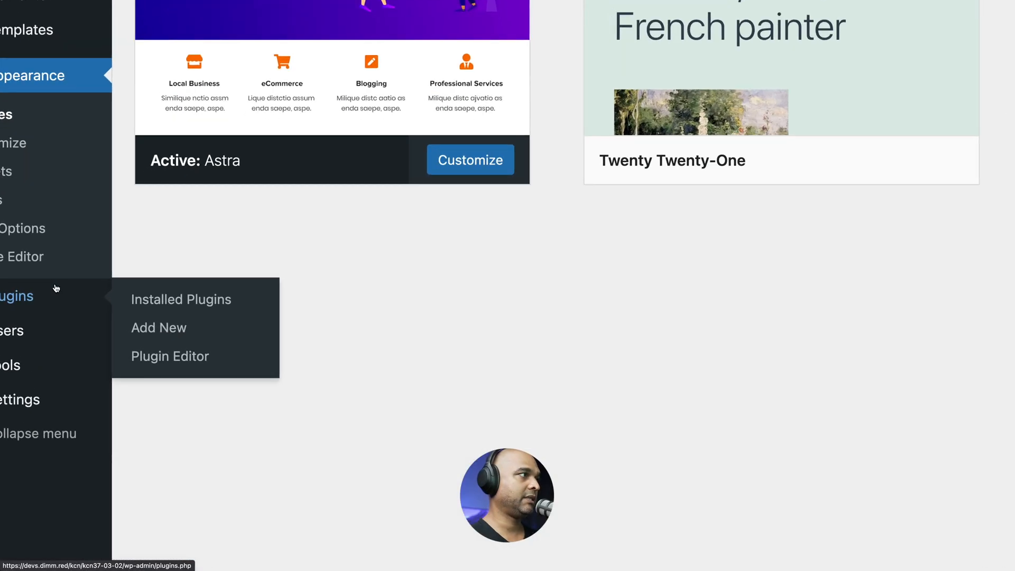
left_click(156, 328)
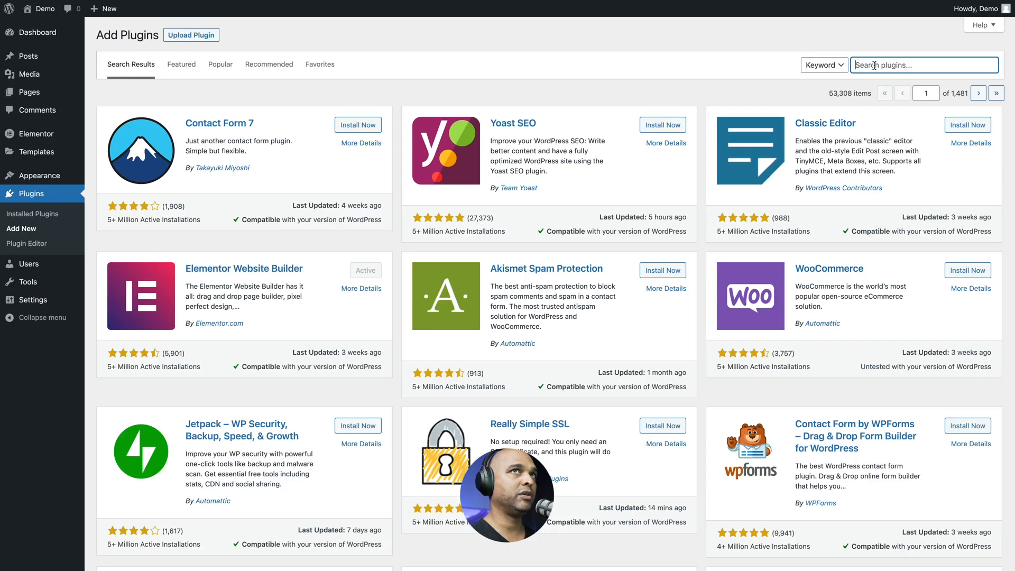
left_click(874, 65)
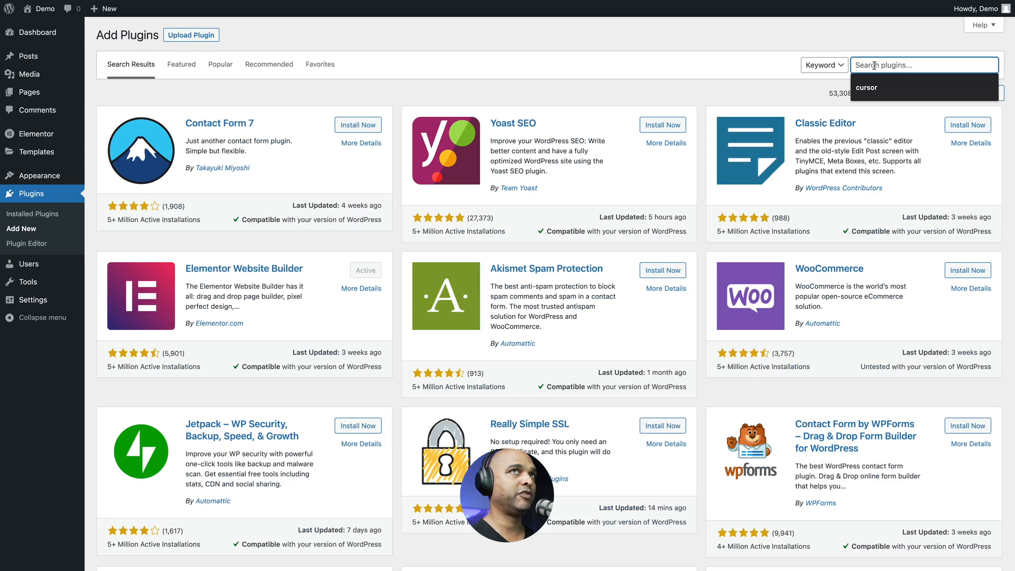
type("elementor")
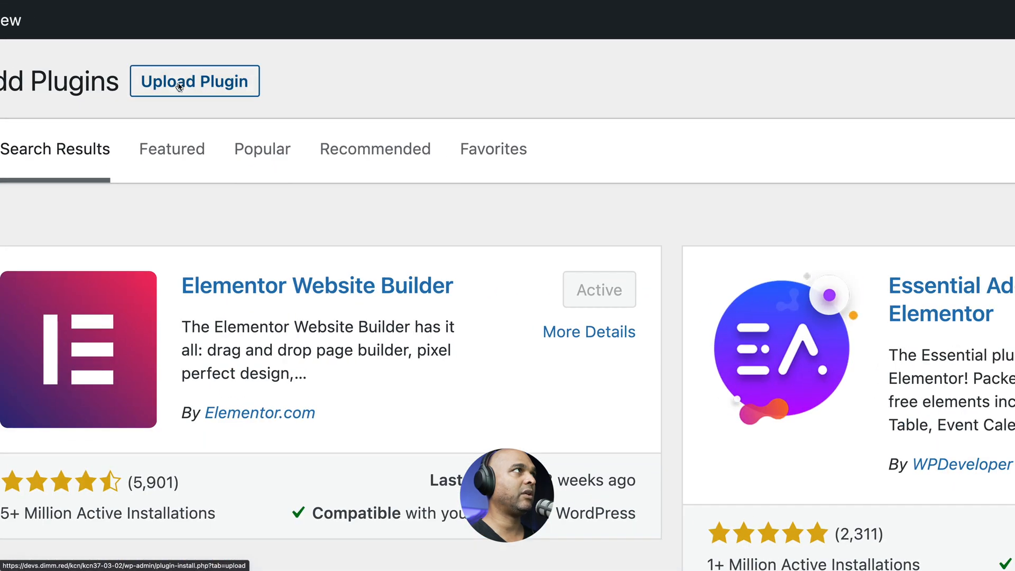
left_click(185, 38)
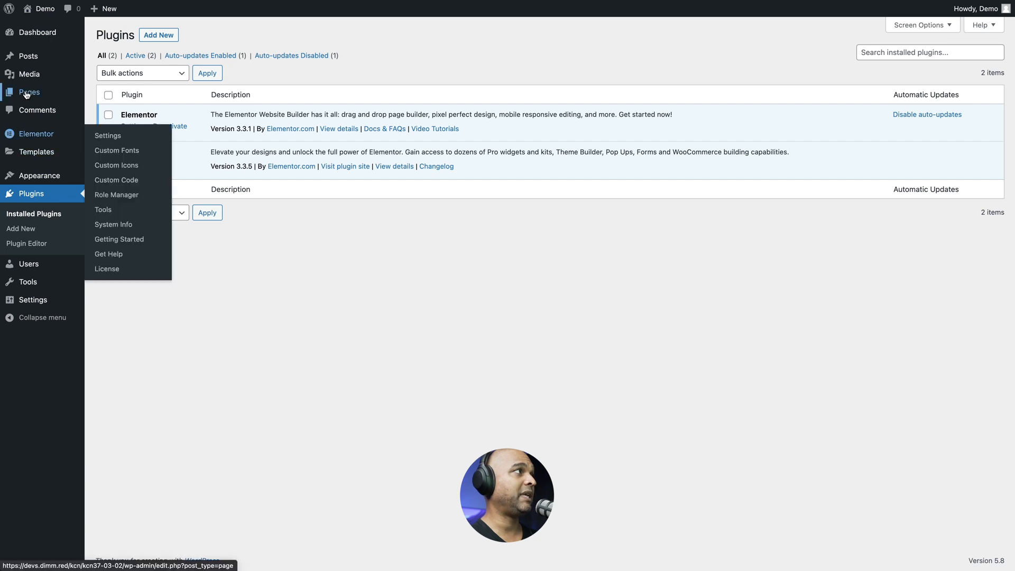
Step: Create a page titled Home with its title display disabled in the Astra settings, and publish it
mouse_move(26, 94)
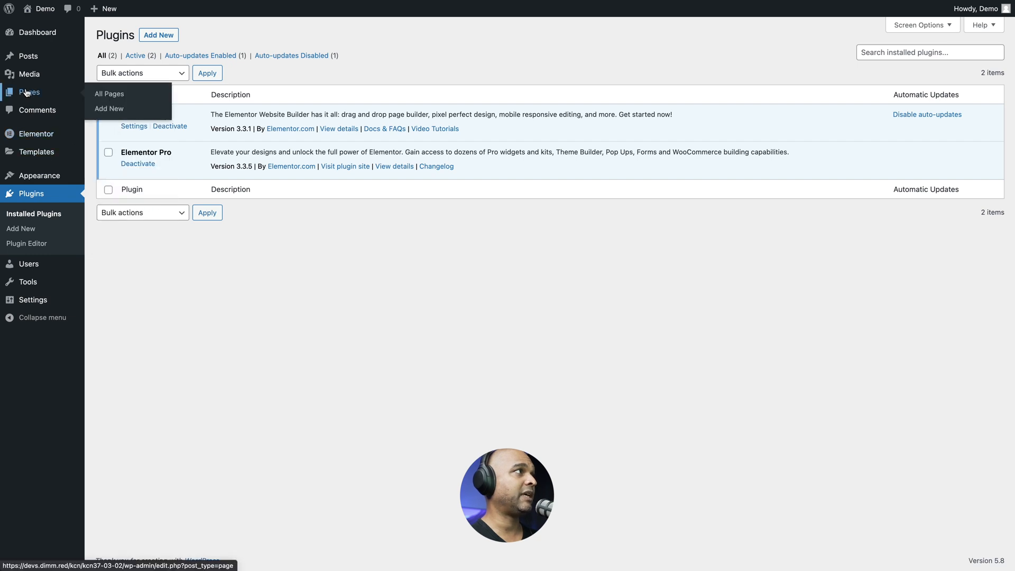
left_click(100, 109)
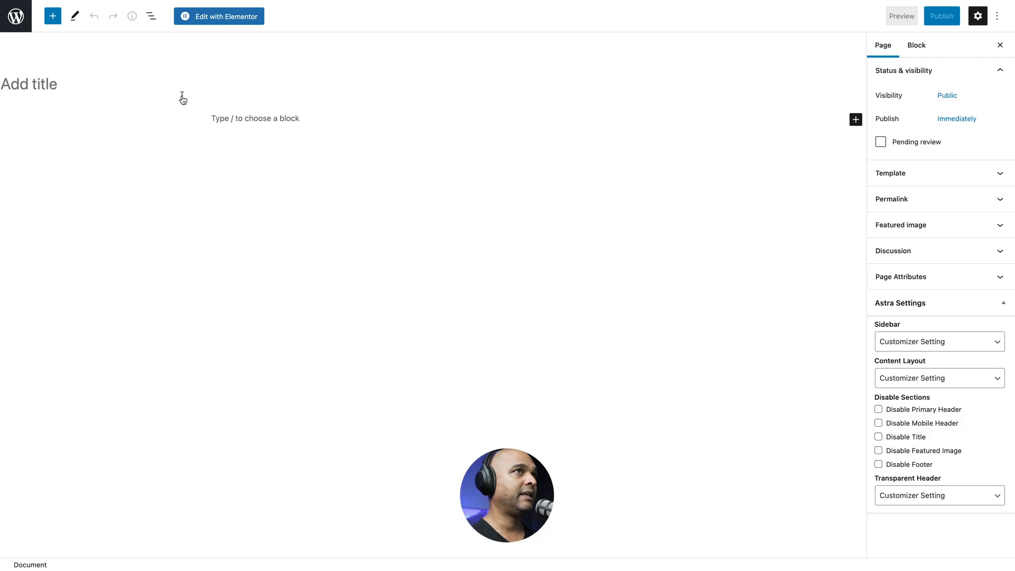
left_click(9, 87)
type("Home")
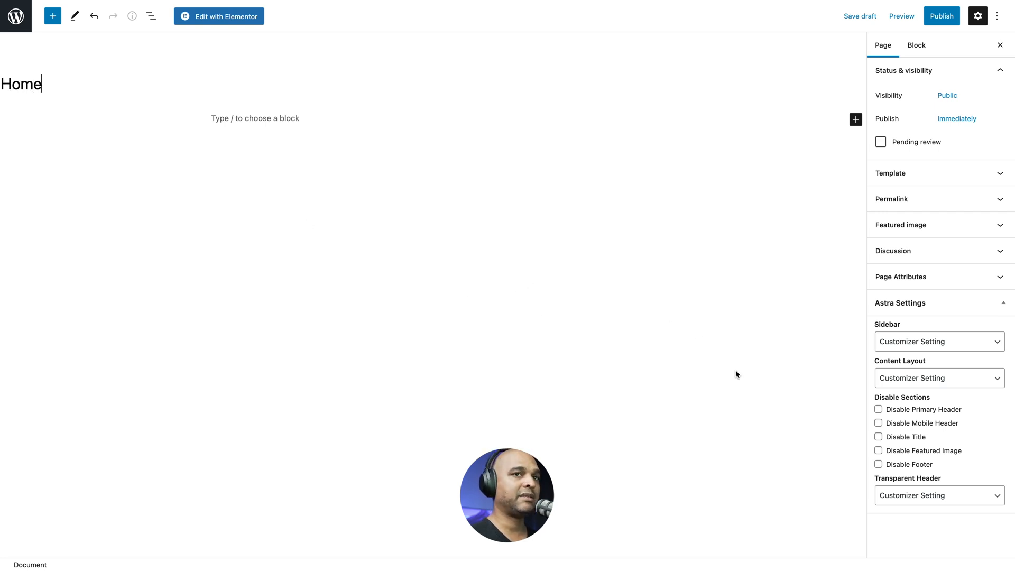
left_click(878, 436)
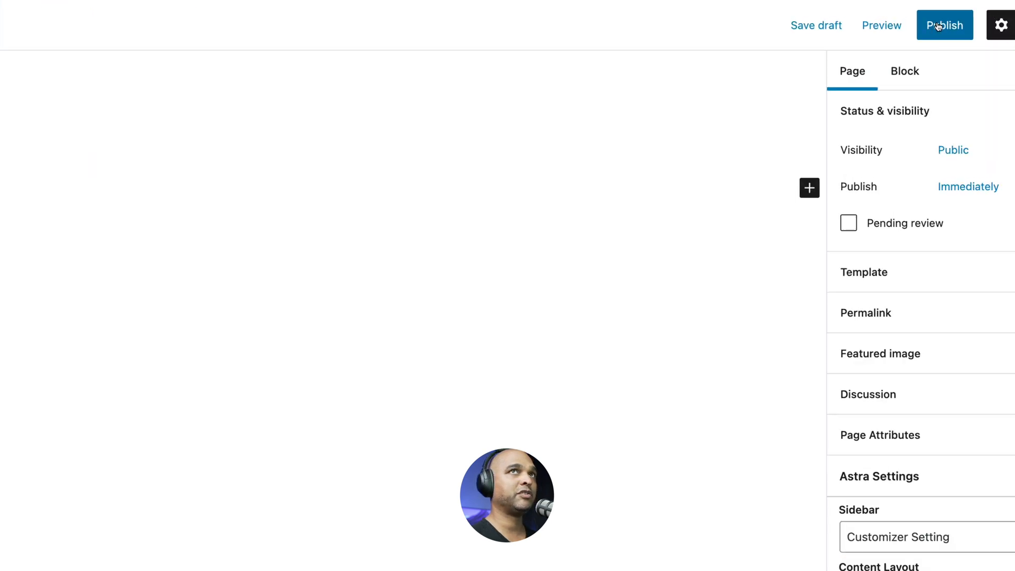
left_click(936, 26)
left_click(826, 28)
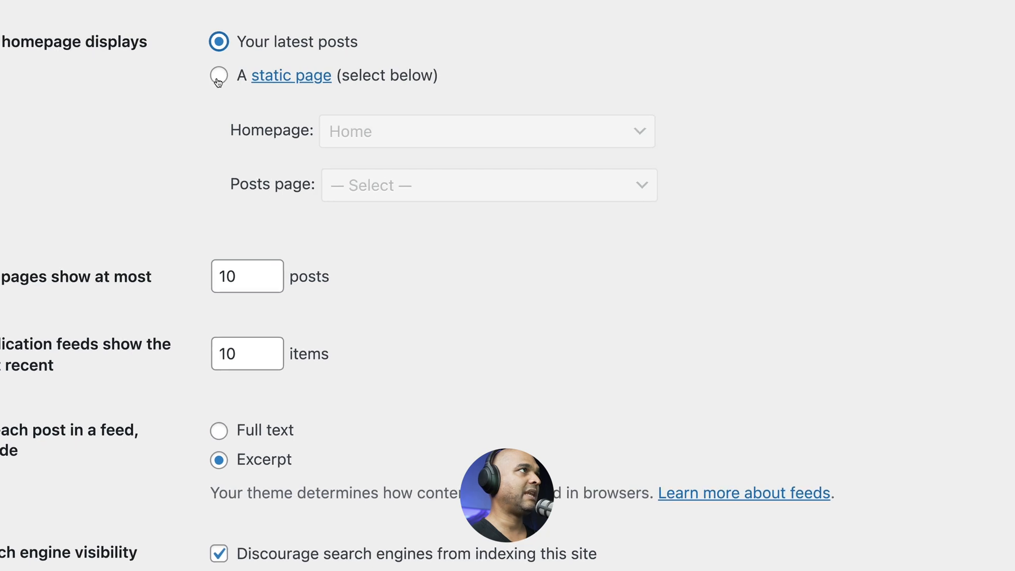
Step: Set the site's homepage to display the static page Home and save the reading settings
left_click(219, 77)
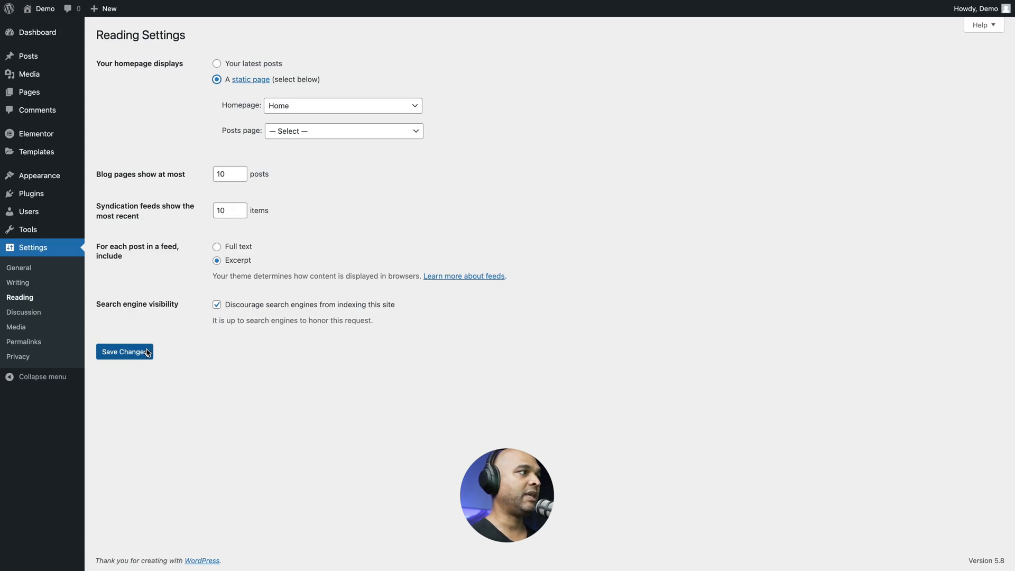
left_click(130, 353)
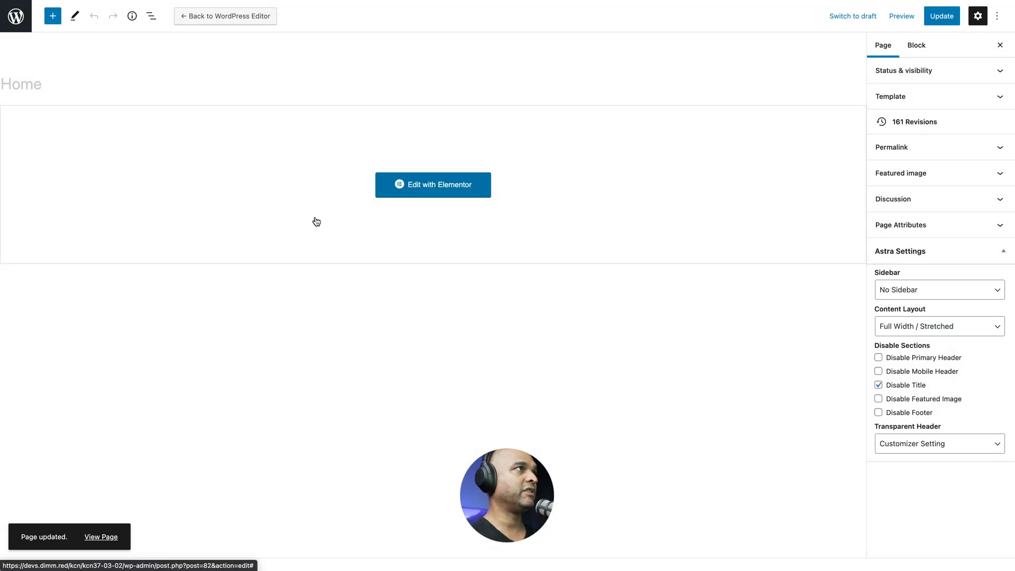
Step: Open the Home page in Elementor and review its hero and closing sections
left_click(429, 193)
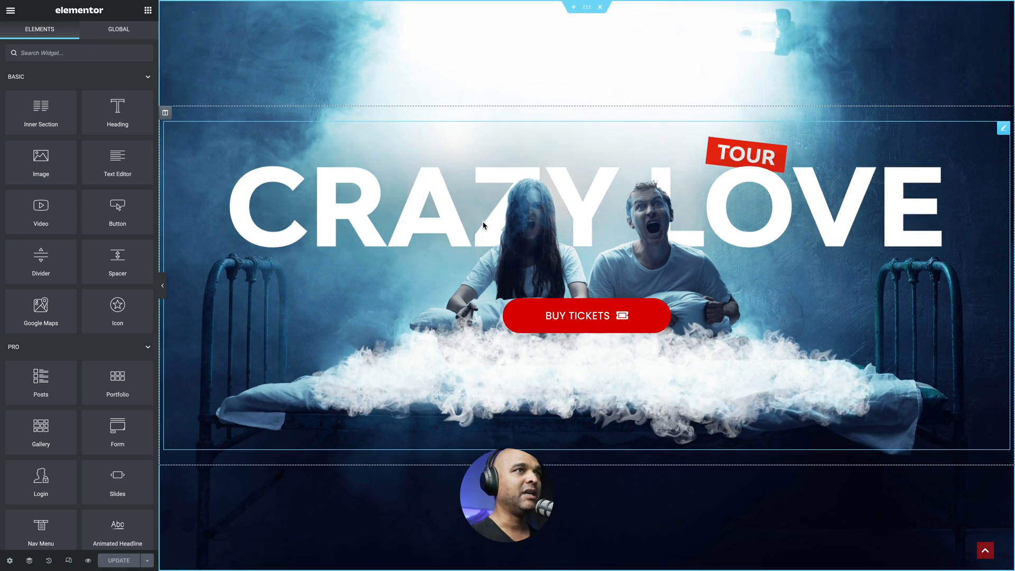
scroll(528, 228, "down", 2)
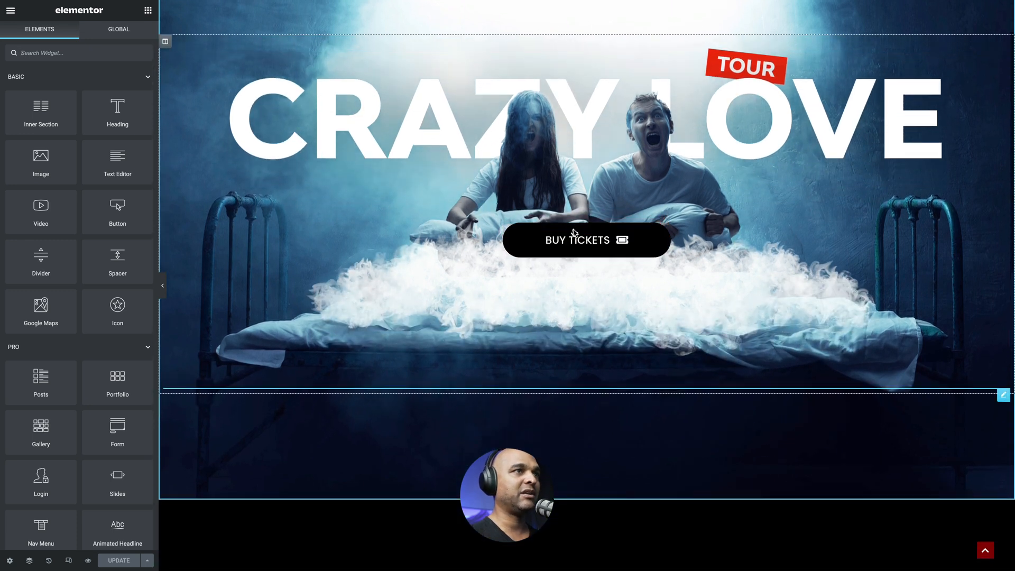
scroll(411, 213, "up", 2)
scroll(411, 213, "down", 3)
scroll(411, 213, "down", 8)
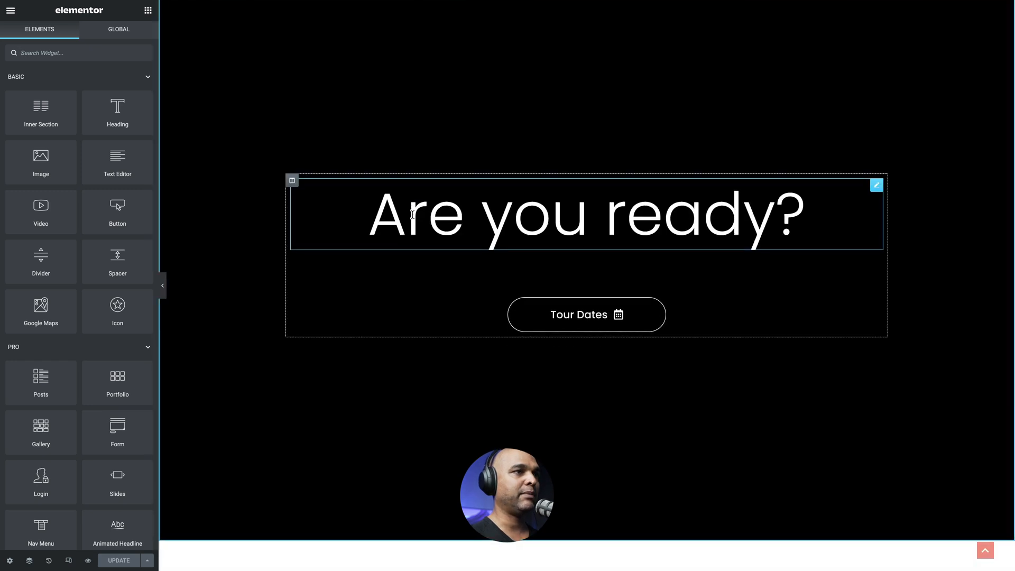
scroll(227, 199, "up", 8)
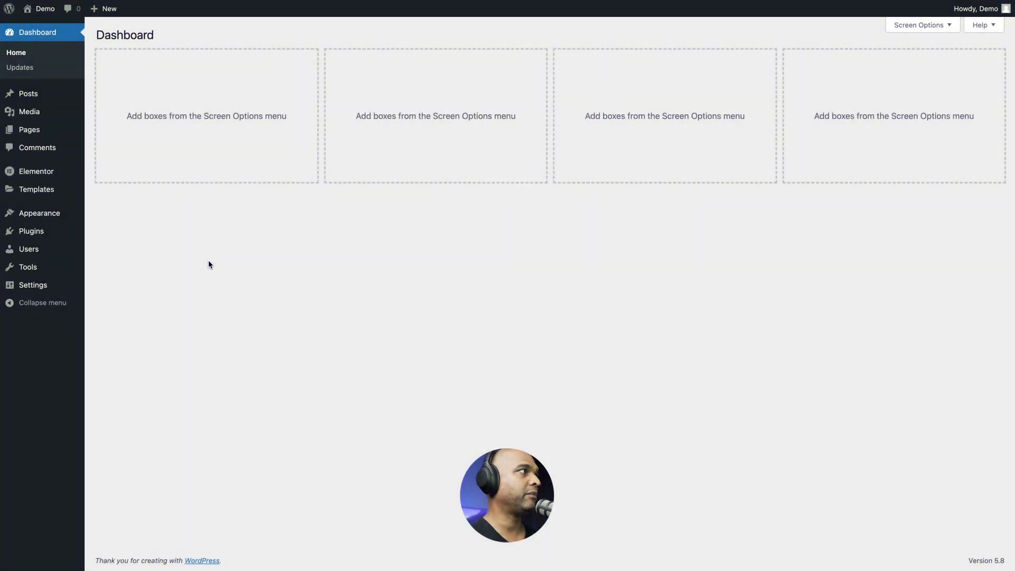
Step: Open Elementor's Theme Builder template list from the WordPress dashboard
mouse_move(61, 201)
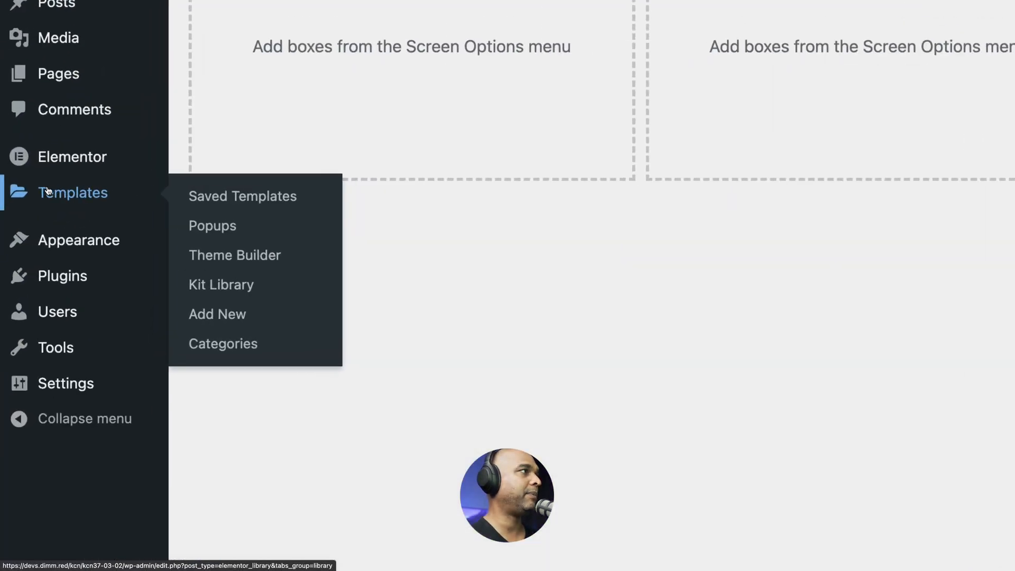
left_click(195, 261)
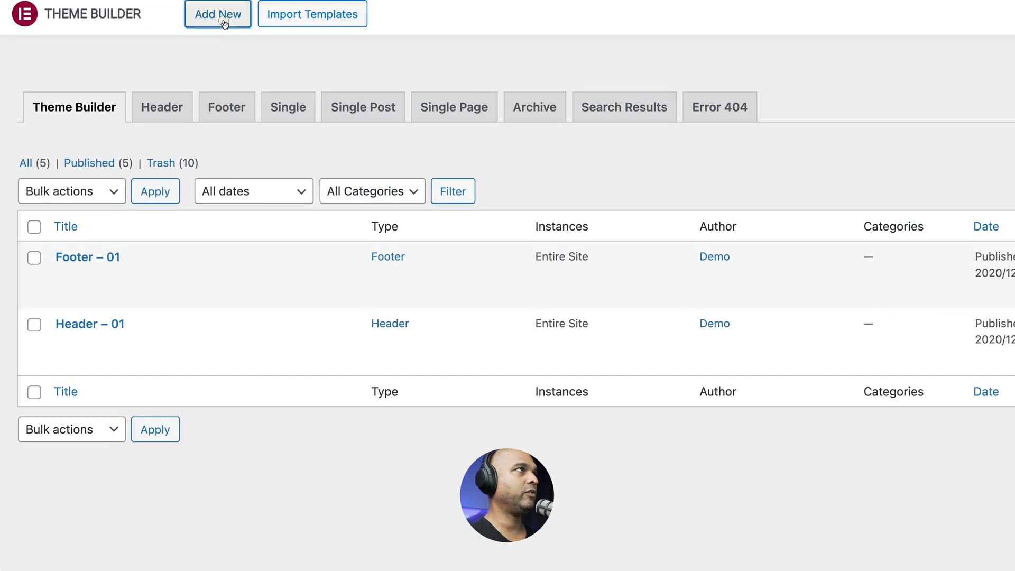
left_click(224, 24)
left_click(613, 281)
left_click(523, 329)
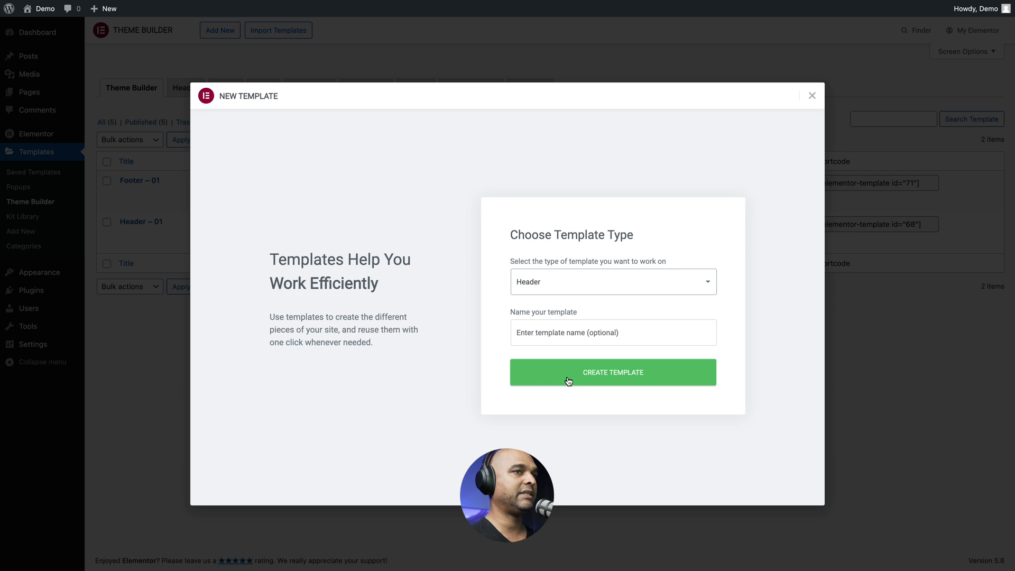
left_click(812, 96)
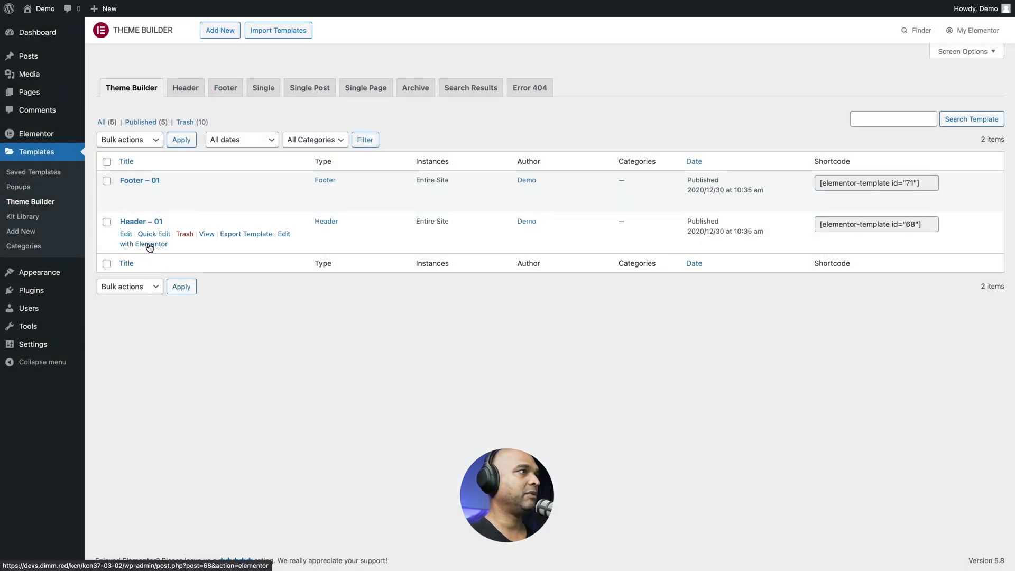
Step: Open the Header – 01 template in Elementor and add a section with two equal columns
left_click(150, 246)
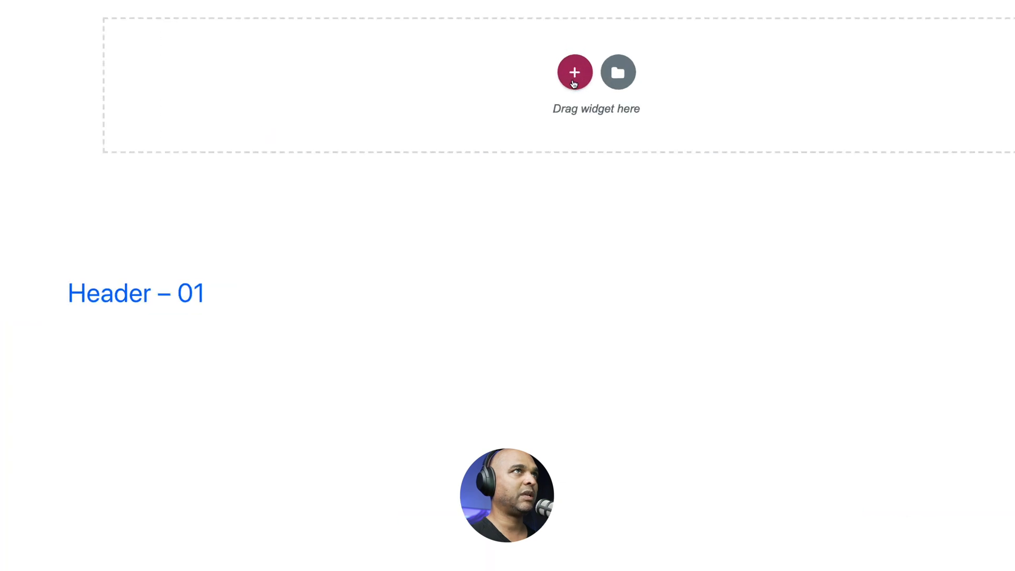
left_click(574, 79)
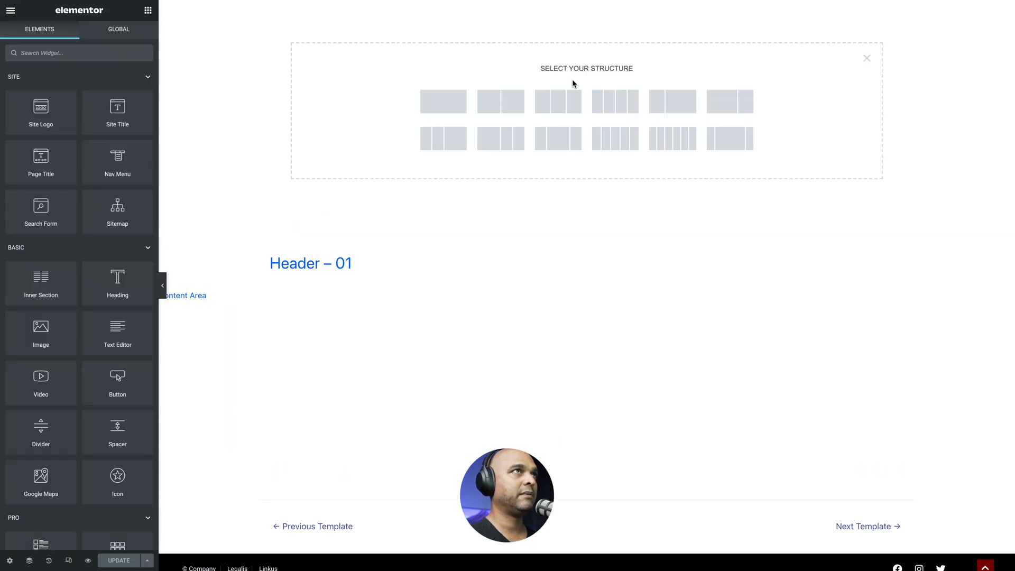
left_click(503, 105)
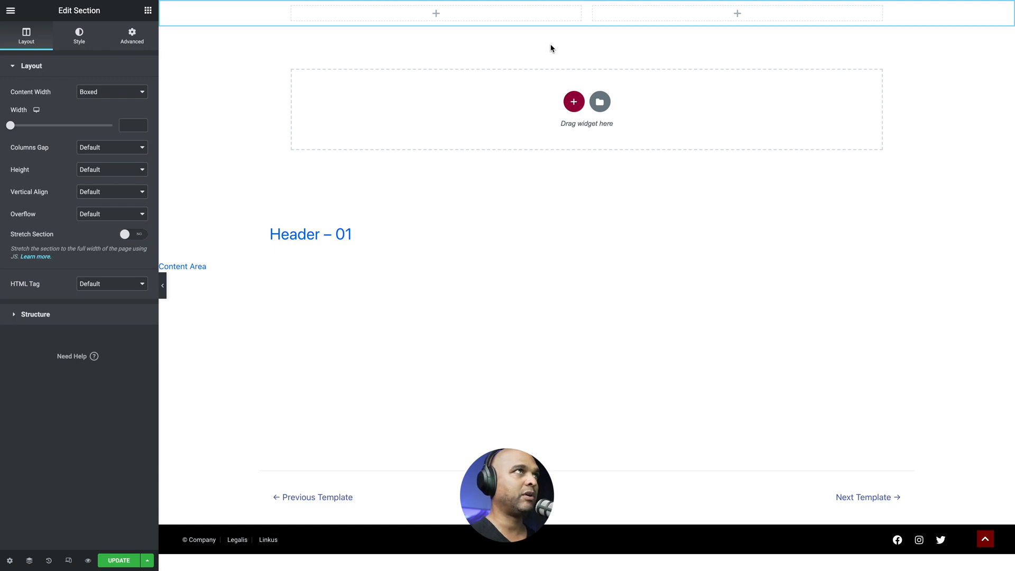
Step: Show the Navigator with the header template's section structure
key("ctrl+i")
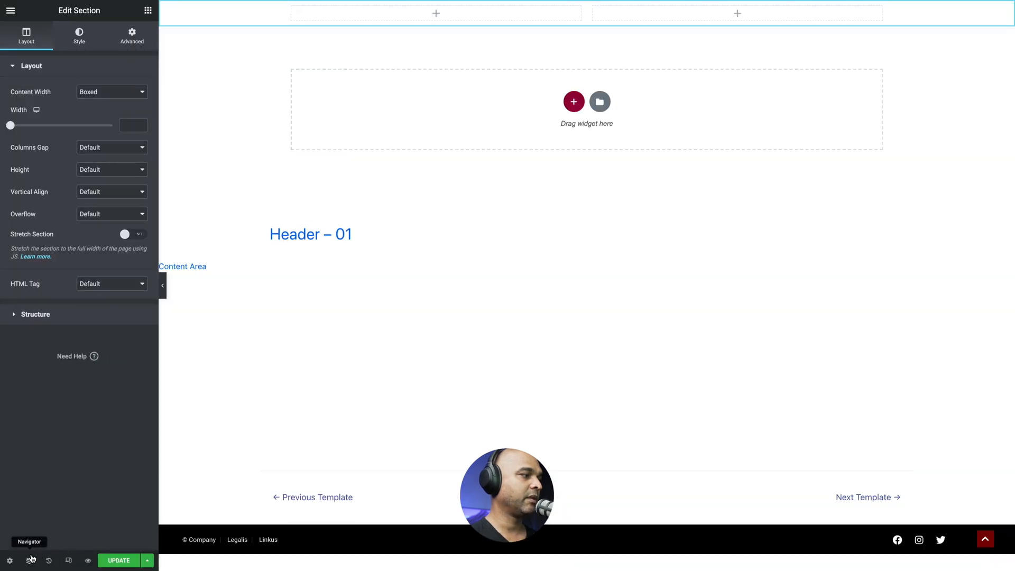
left_click(62, 552)
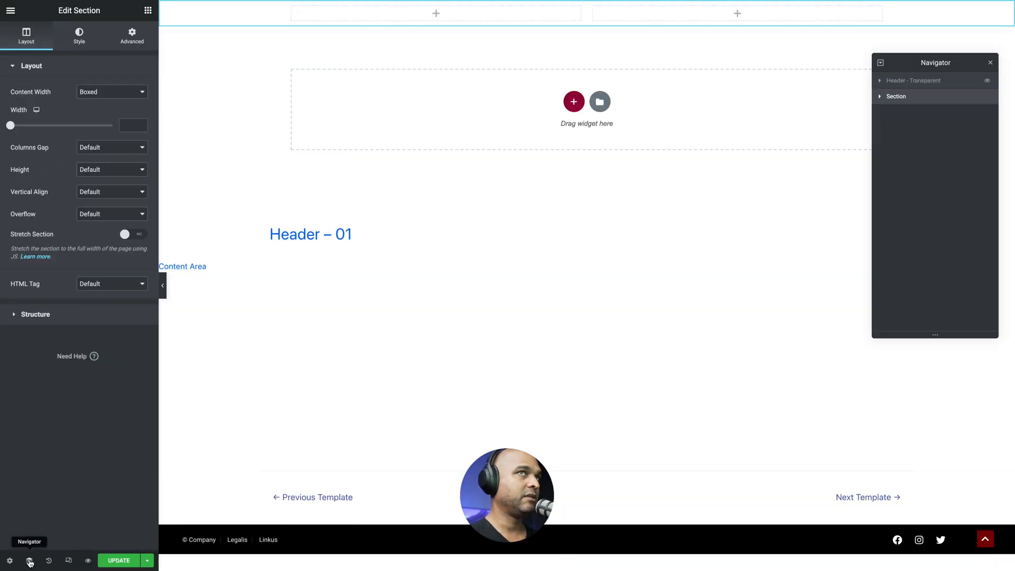
left_click(30, 562)
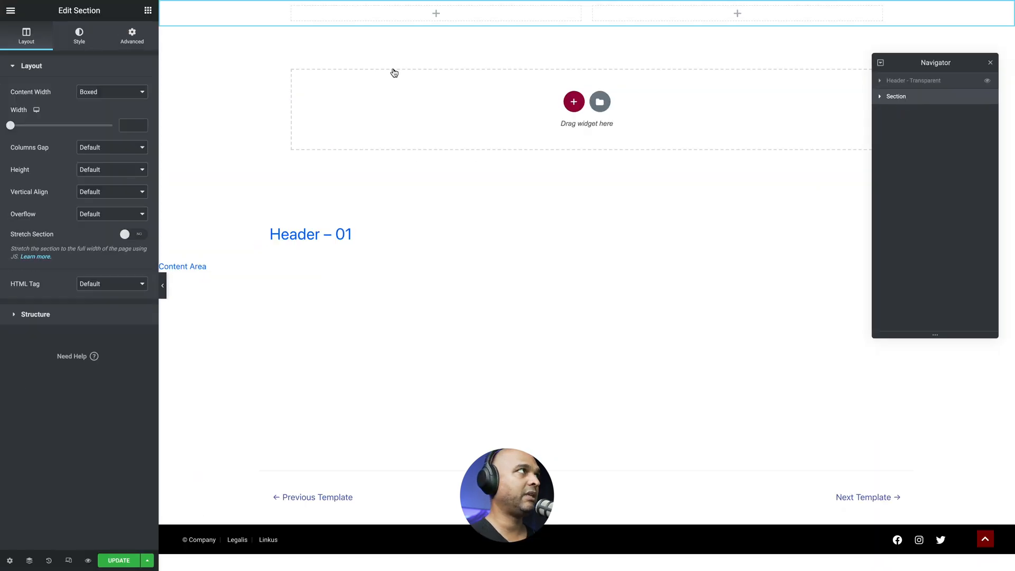
Step: Set the header section's content width to Full Width and its padding to 30 px on all sides
left_click(90, 93)
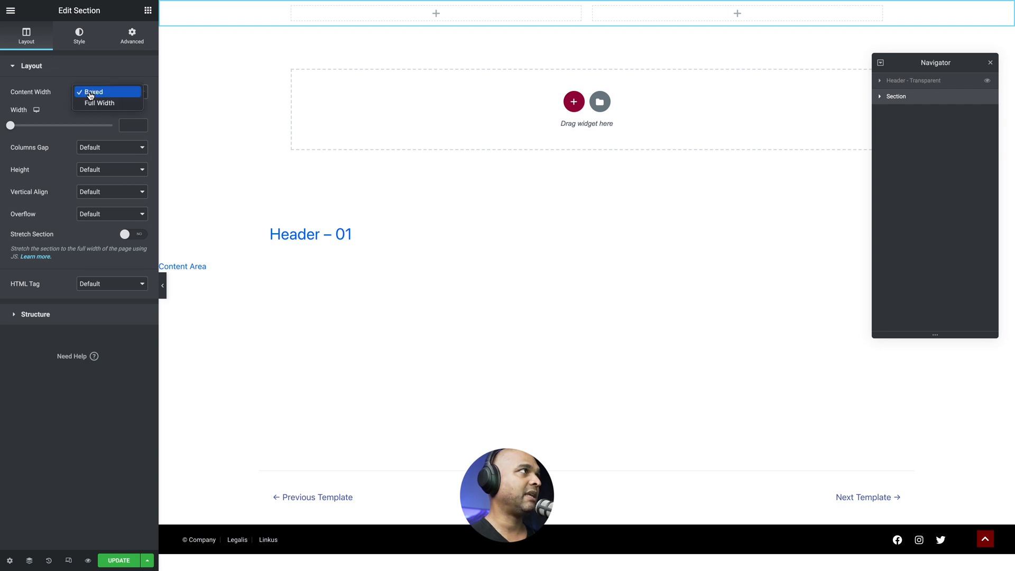
left_click(94, 104)
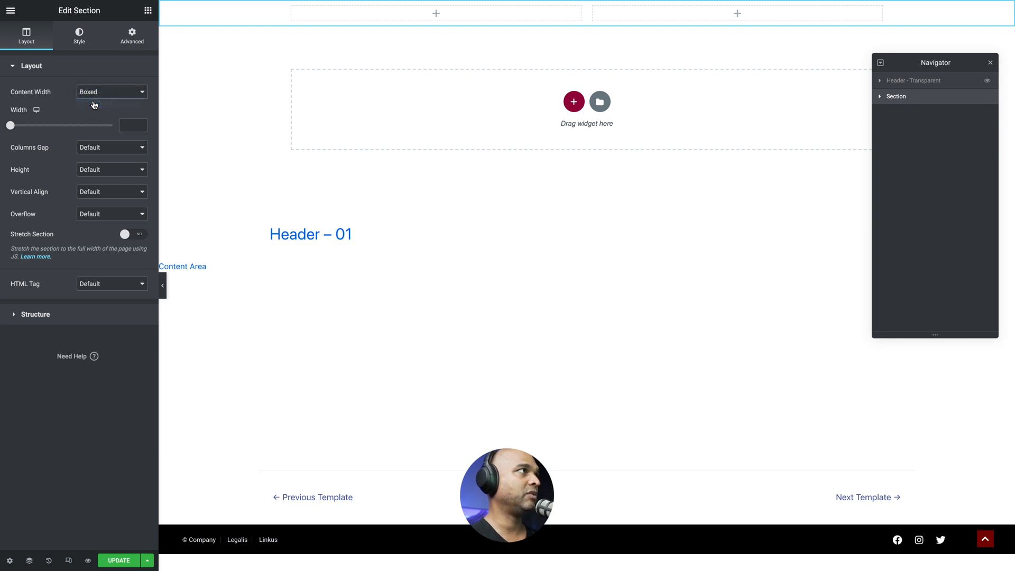
left_click(131, 39)
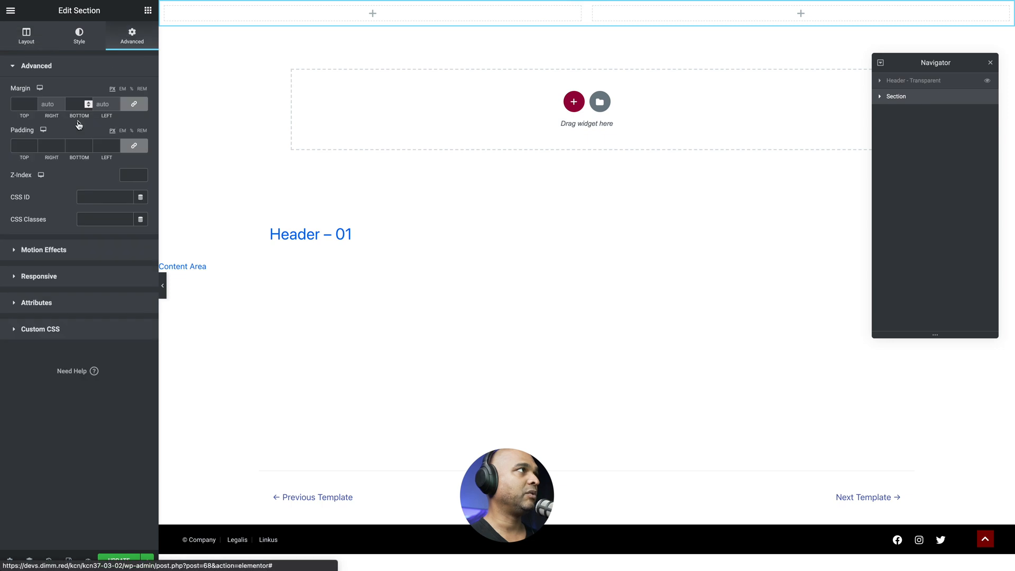
left_click(17, 148)
type("30")
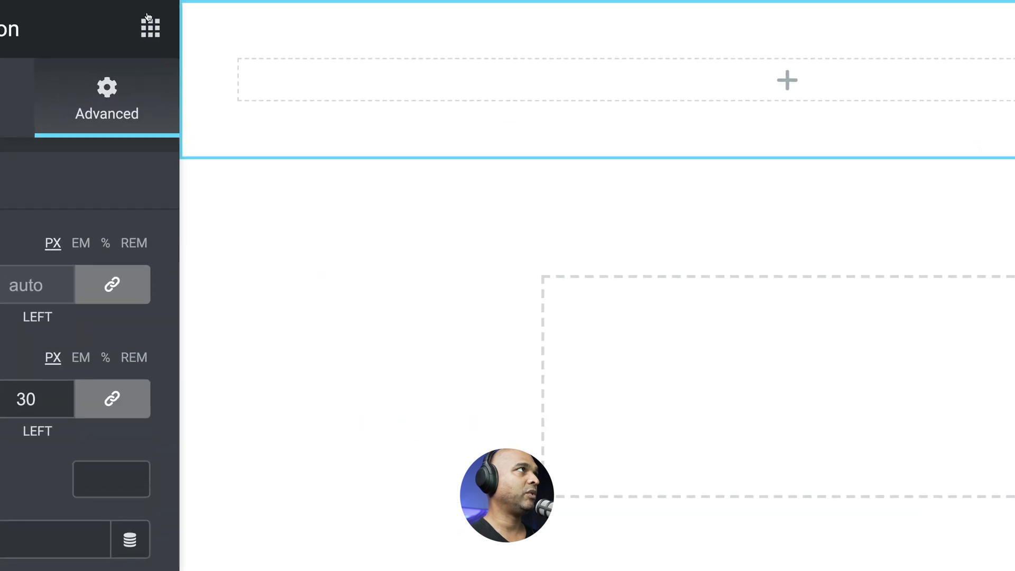
Step: Add an Image widget to the section's first column and insert the red MAD2 logo from the media library
left_click(150, 28)
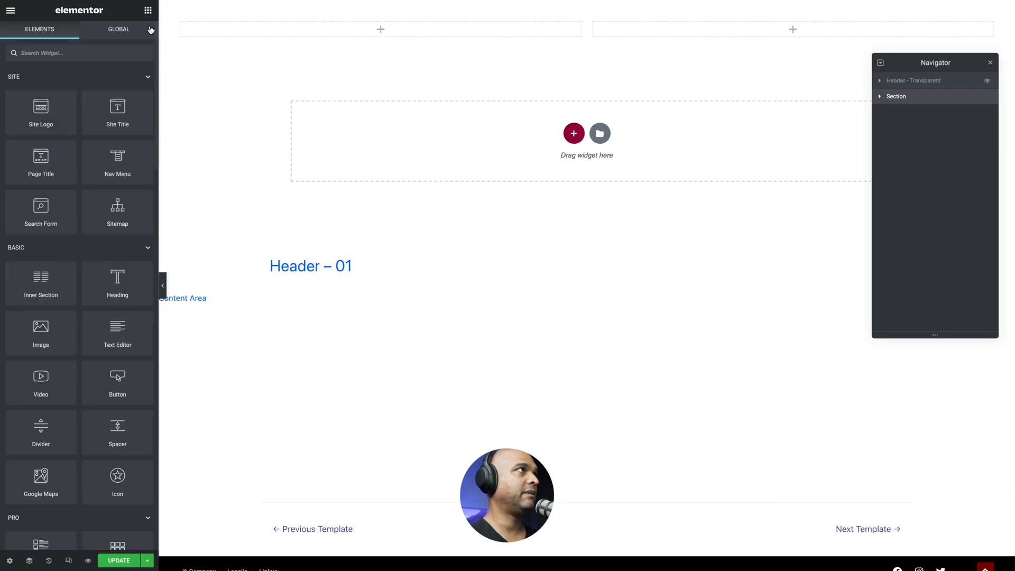
scroll(60, 156, "down", 3)
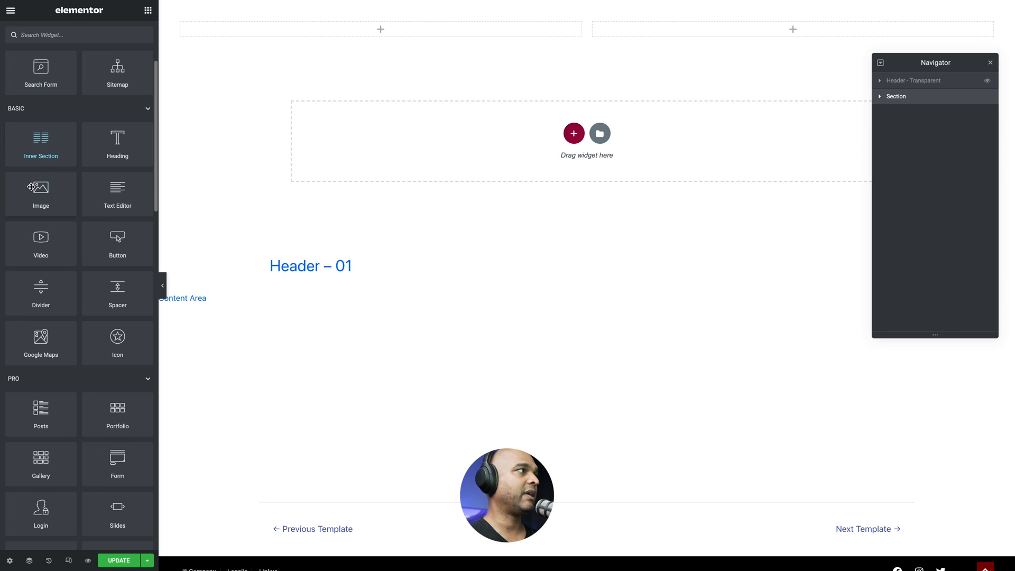
scroll(40, 190, "up", 3)
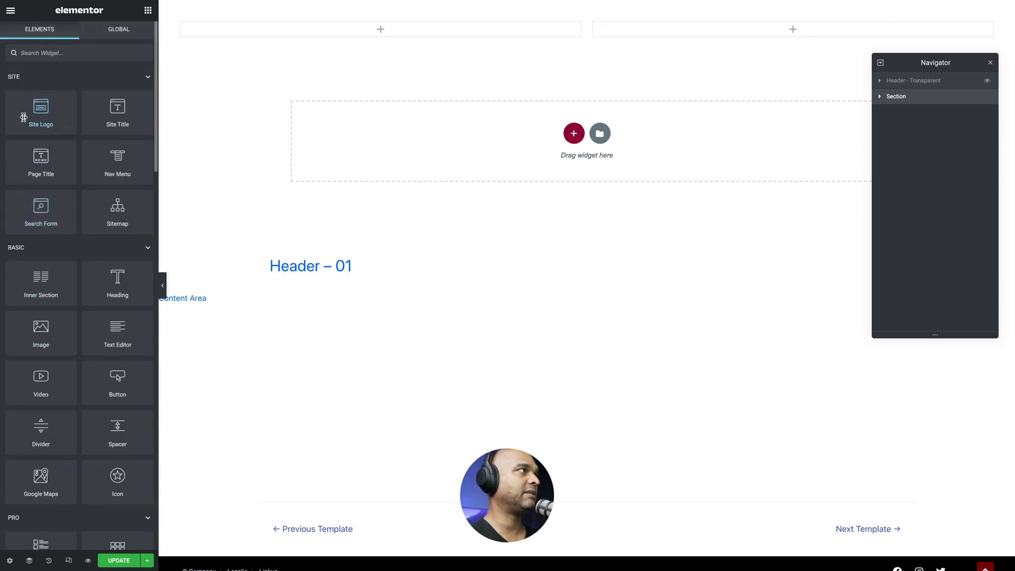
scroll(2, 257, "down", 2)
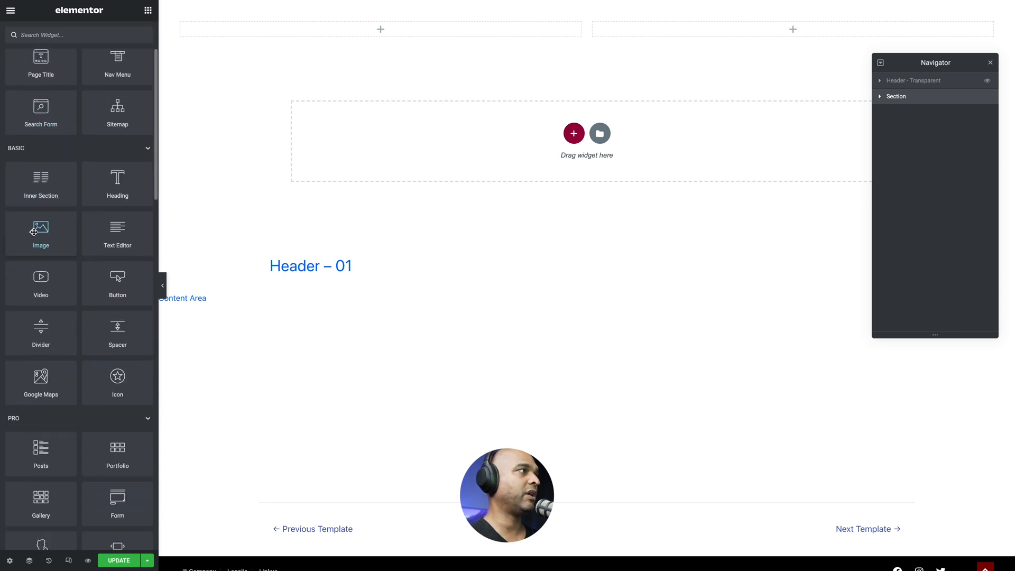
left_click_drag(40, 232, 253, 39)
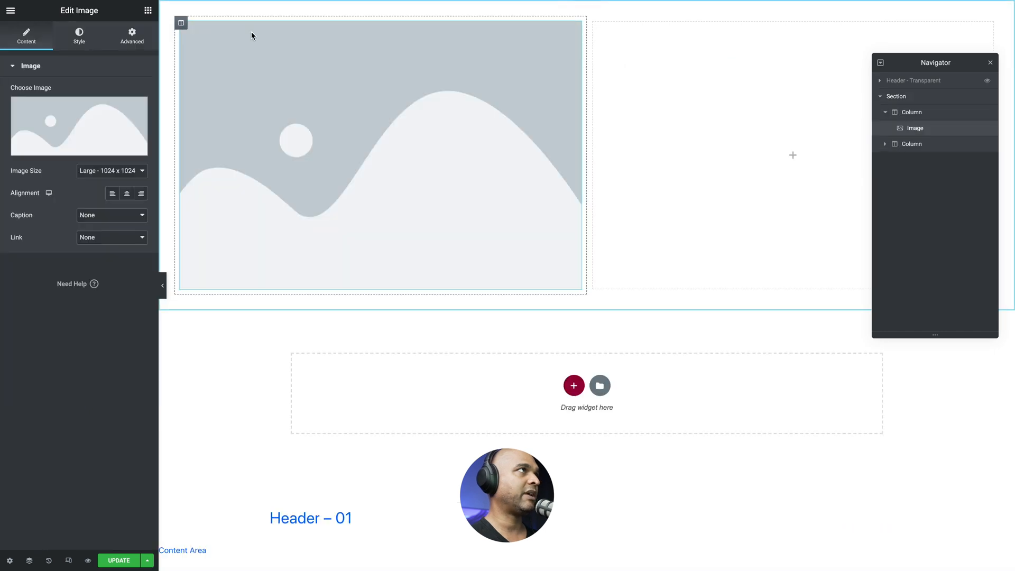
left_click(89, 111)
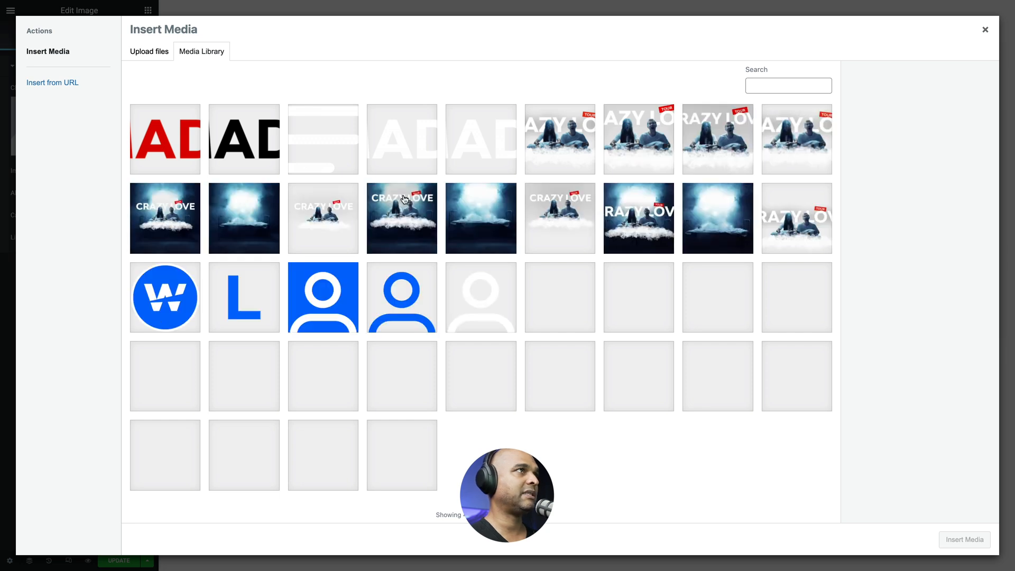
left_click(410, 163)
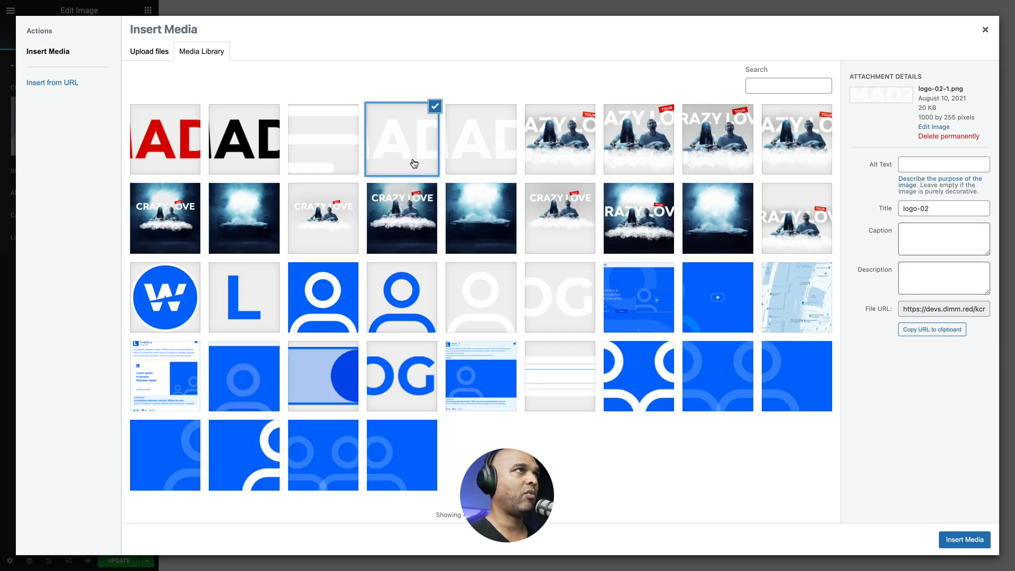
left_click(177, 146)
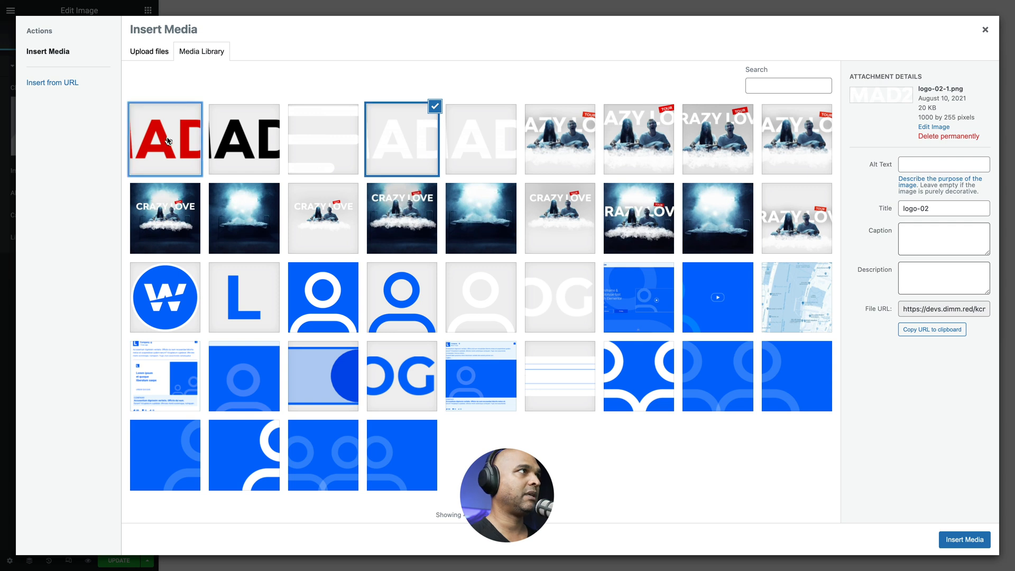
left_click(943, 539)
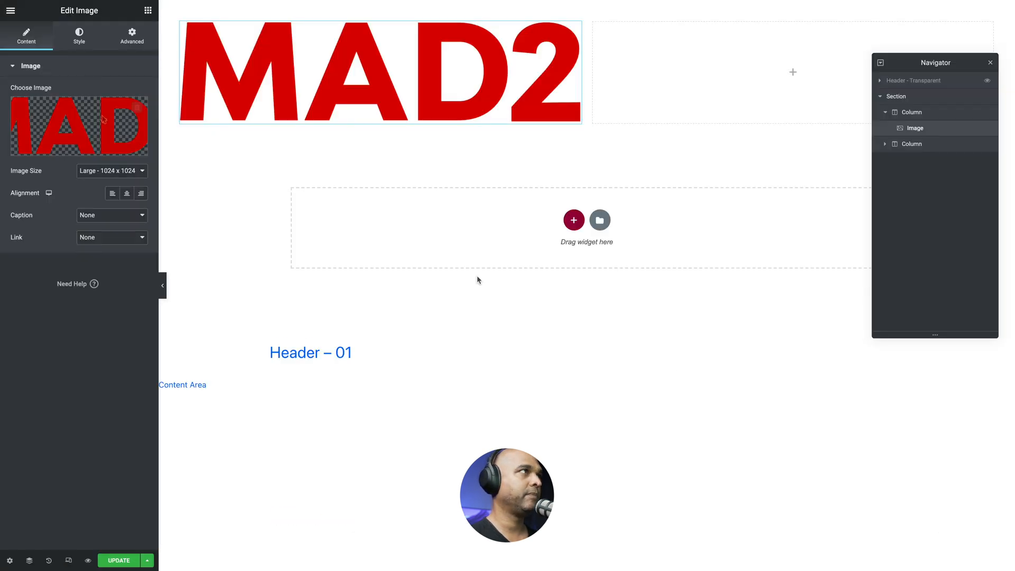
Step: Align the logo image left and link it to a custom URL using the dynamic Site URL tag
left_click(113, 194)
left_click(100, 239)
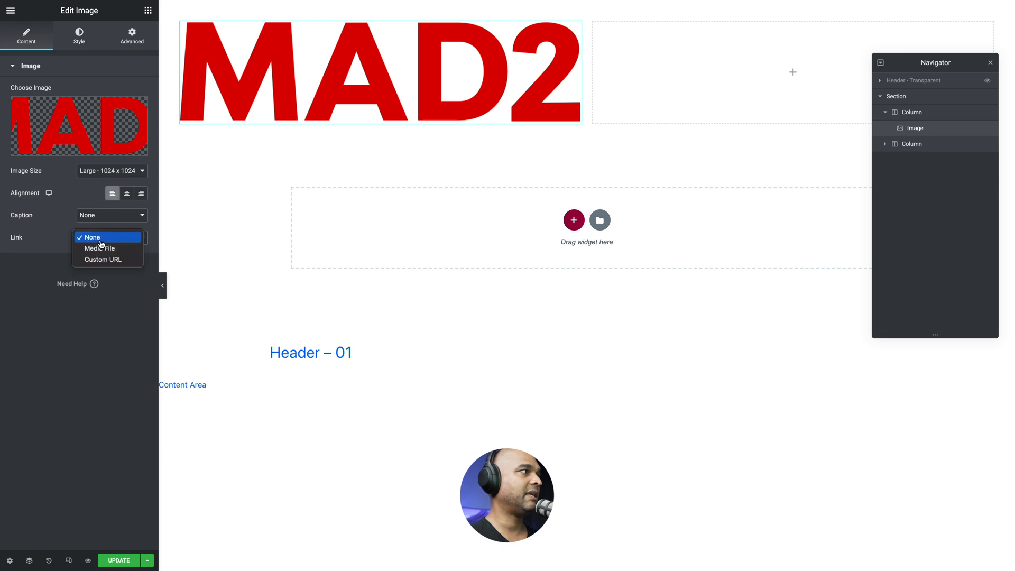
left_click(98, 260)
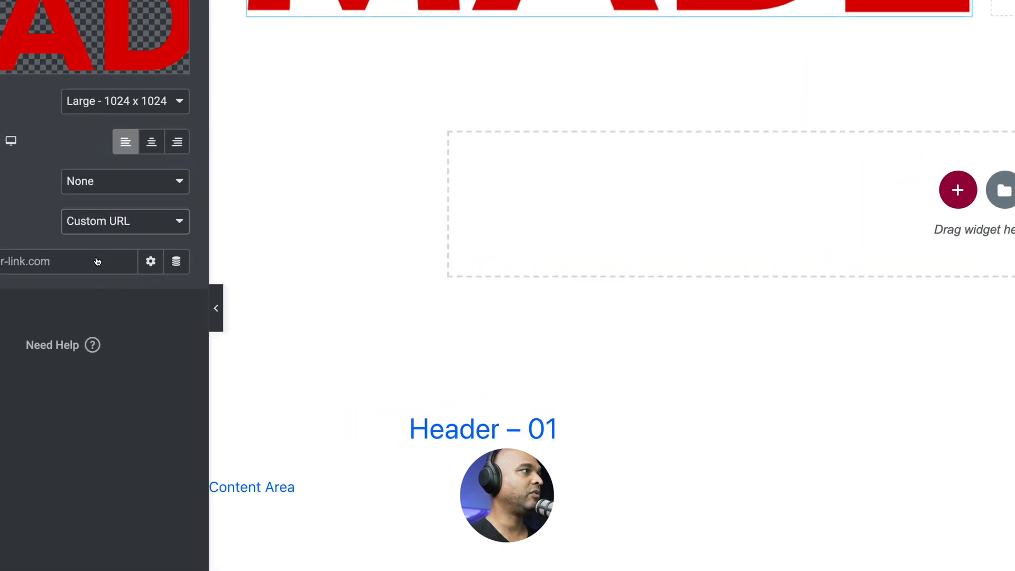
left_click(253, 261)
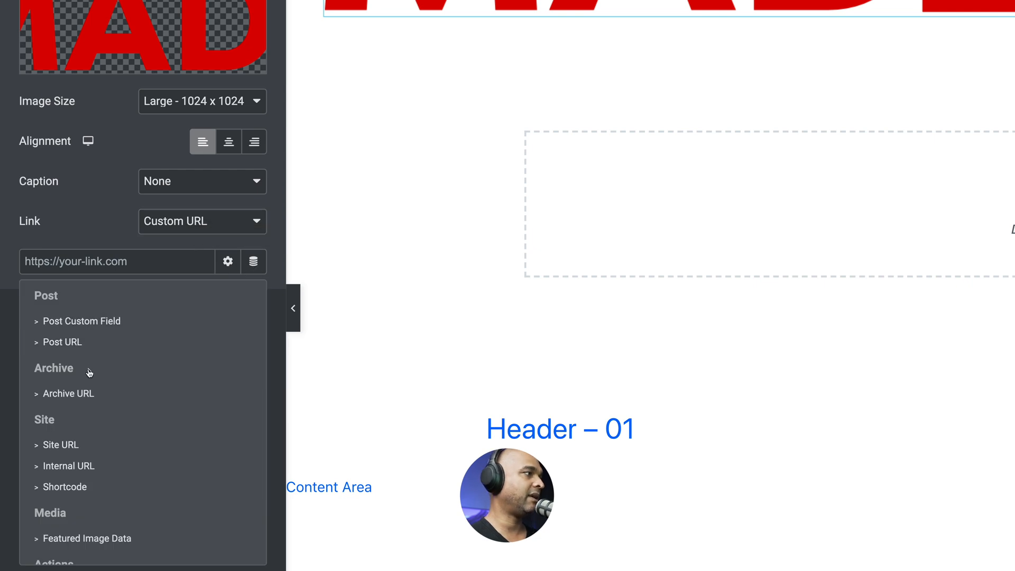
left_click(57, 446)
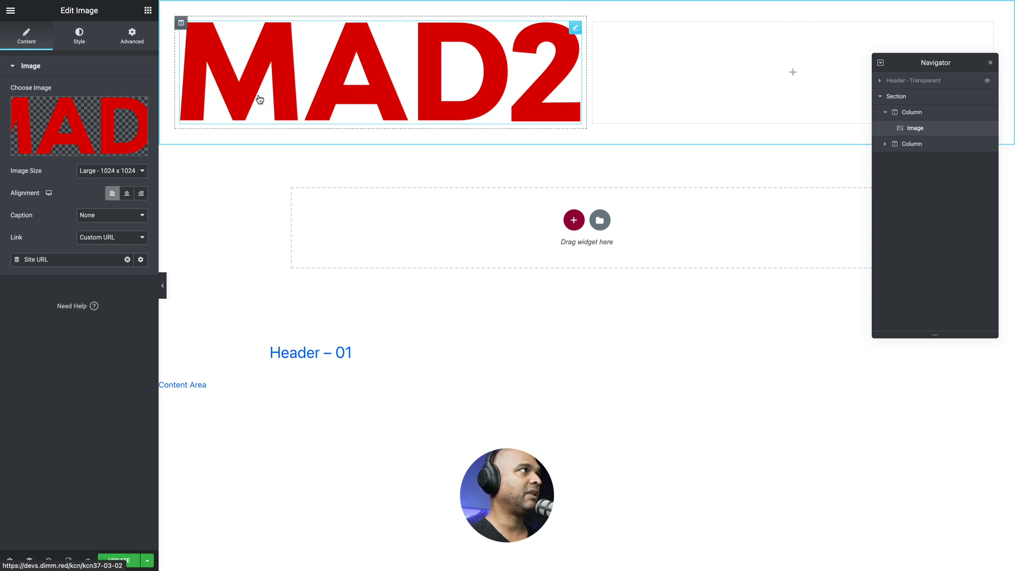
Step: Set the logo image's width to 120 px
mouse_move(143, 112)
left_click(79, 36)
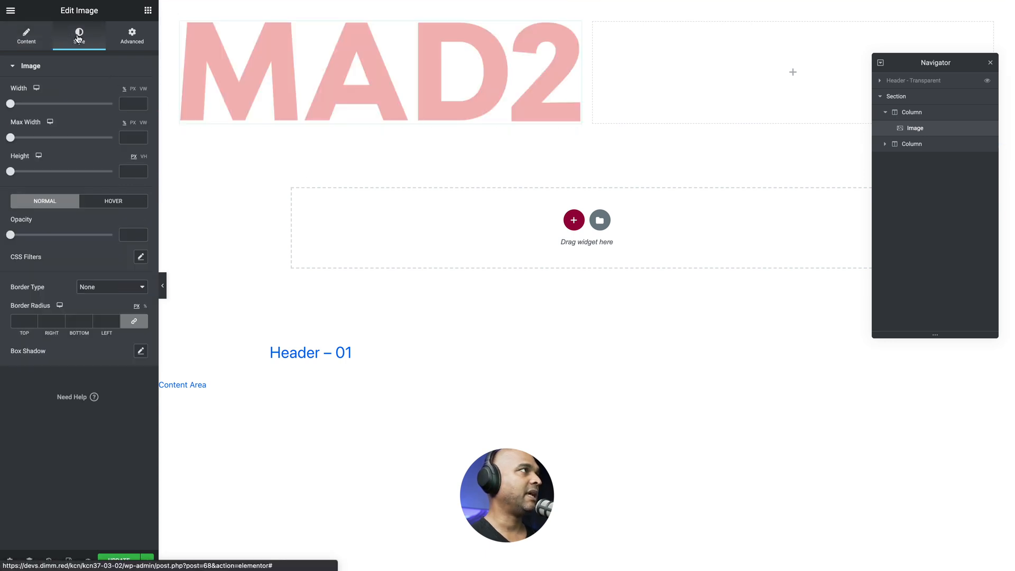
left_click(132, 88)
left_click(131, 104)
type("120")
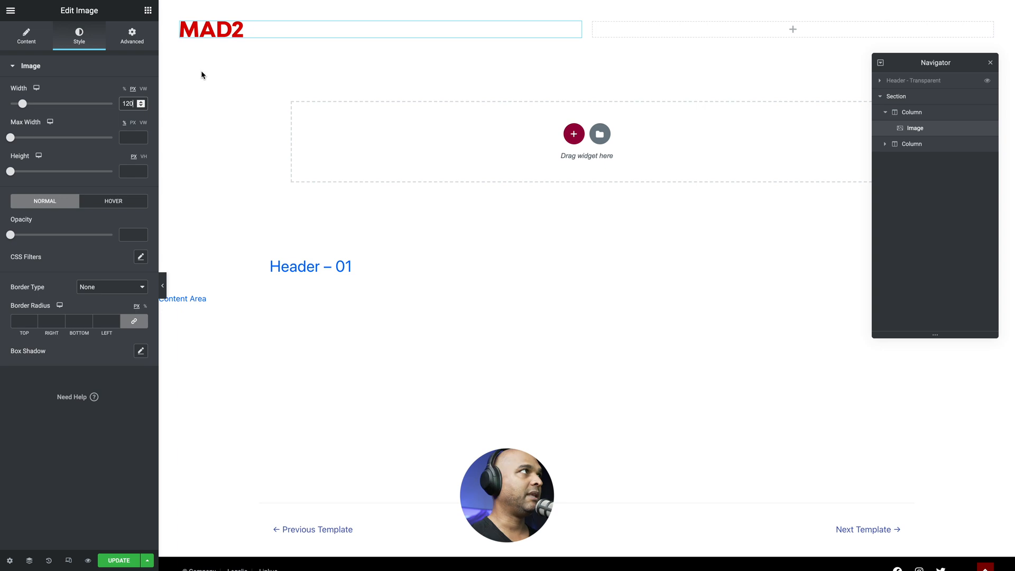
Step: Find the Icon widget and add it to the header section's second column
left_click(148, 10)
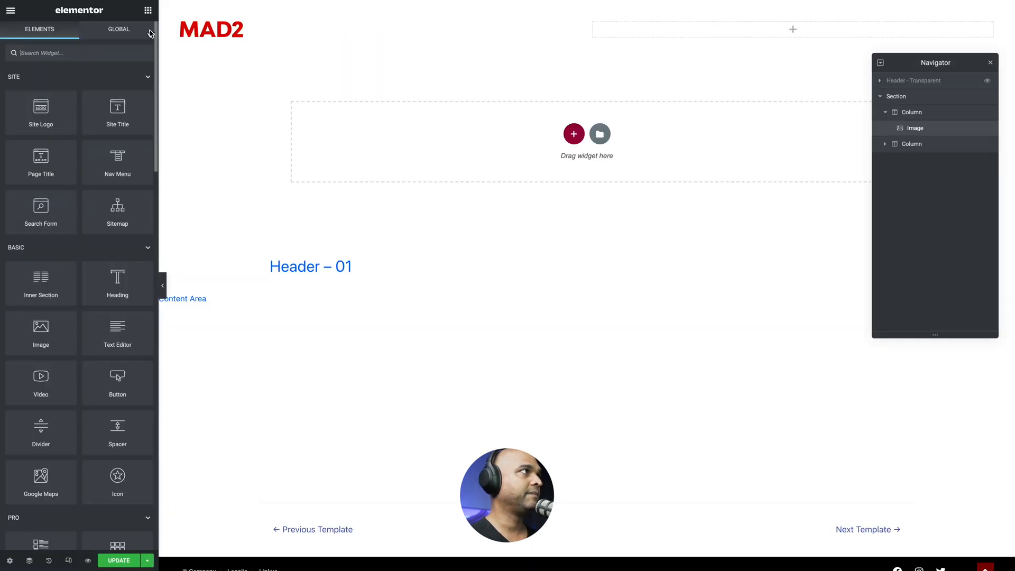
type("icon")
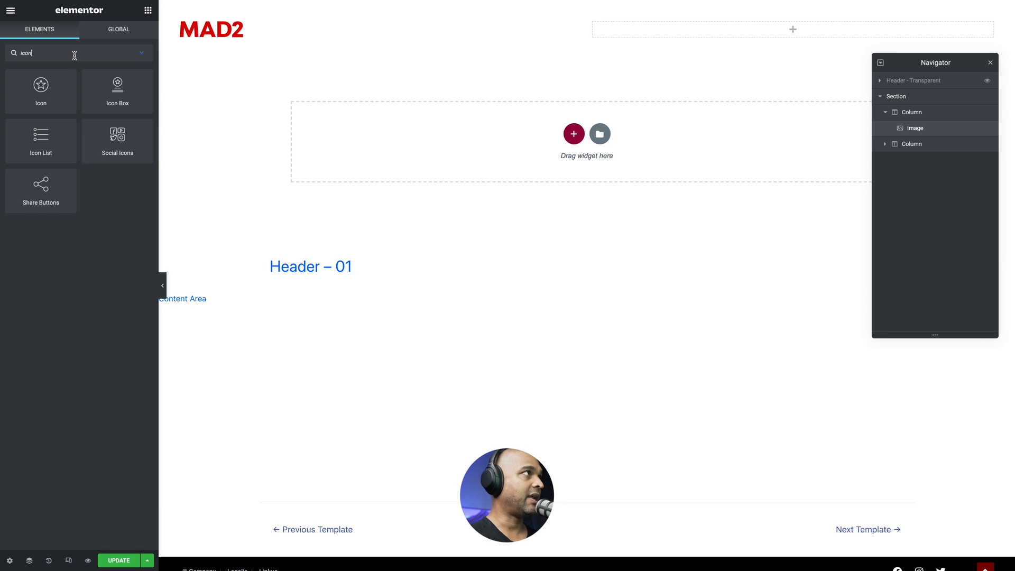
left_click_drag(35, 90, 682, 33)
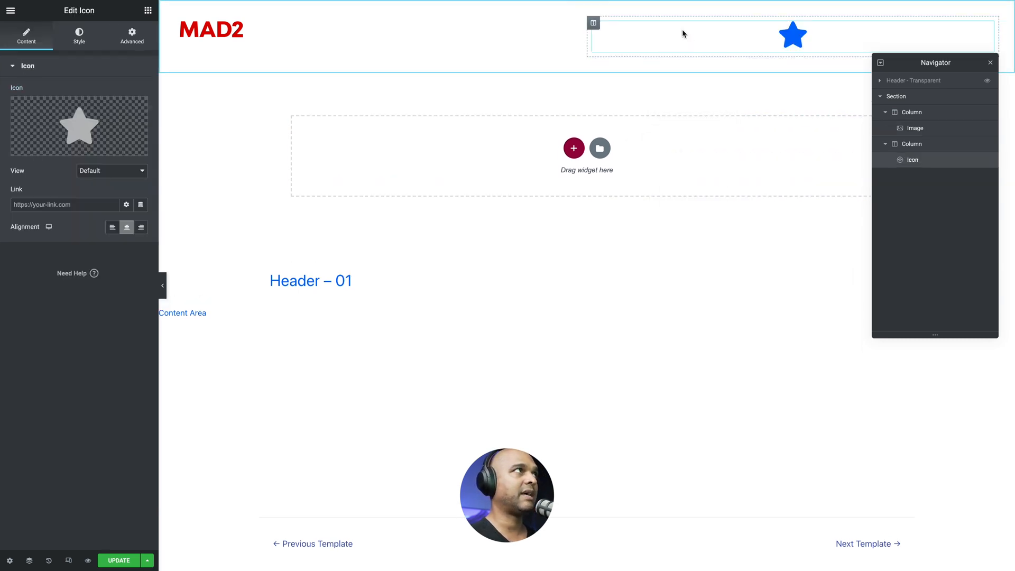
Step: Replace the star with the Grip lines icon from the icon library and align it right
left_click(91, 127)
left_click(477, 122)
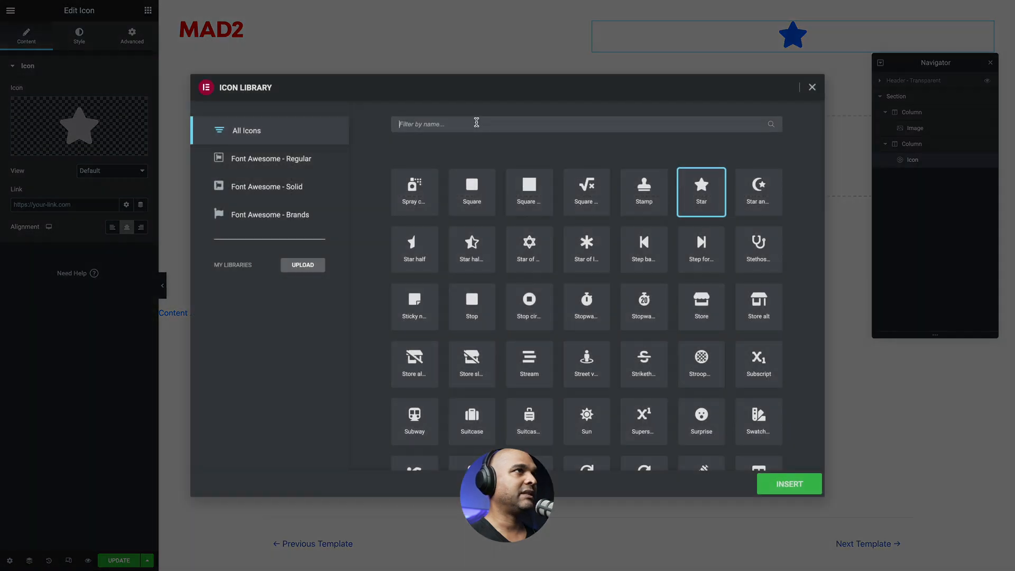
type("grip")
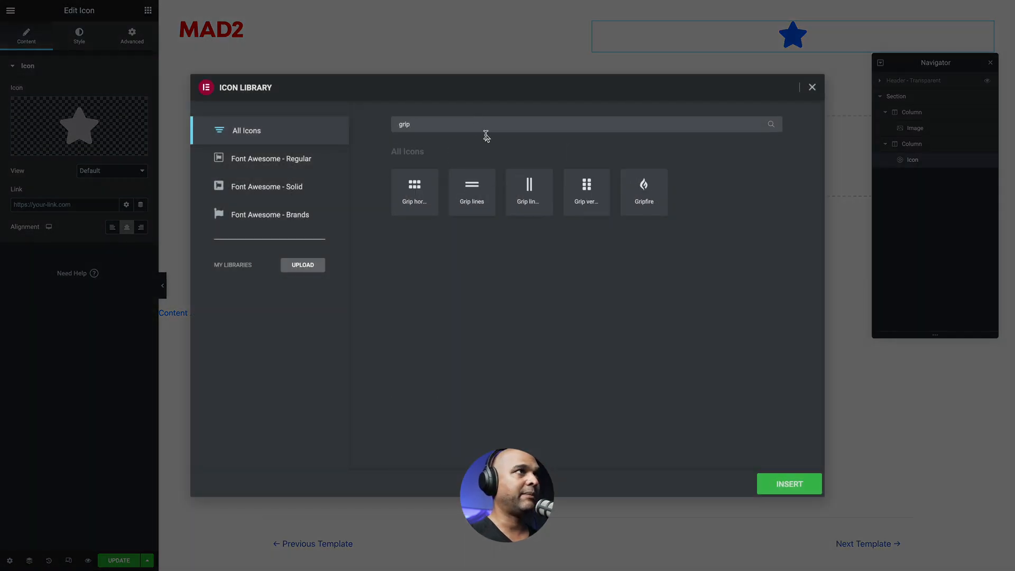
left_click(473, 191)
left_click(807, 487)
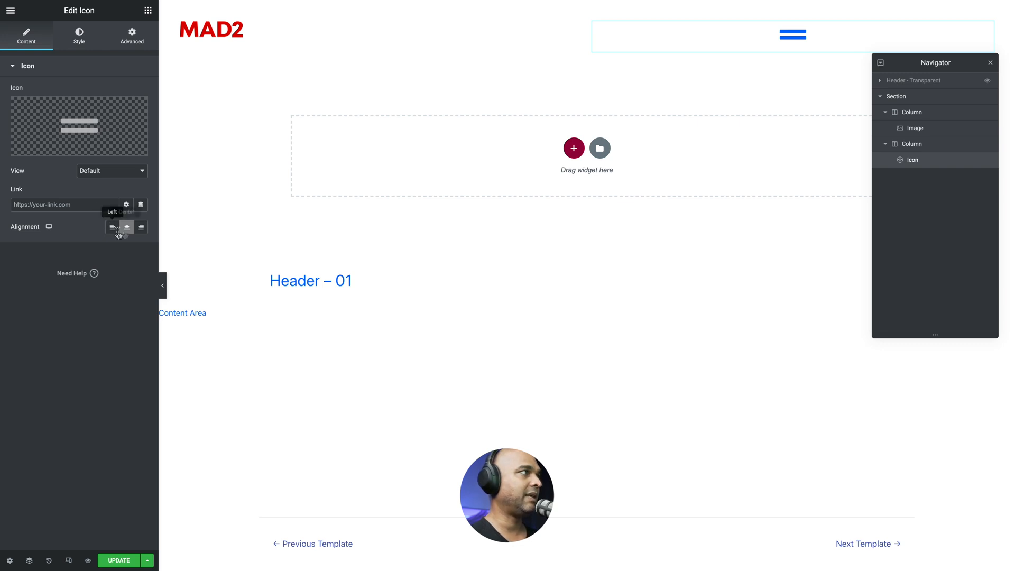
left_click(141, 229)
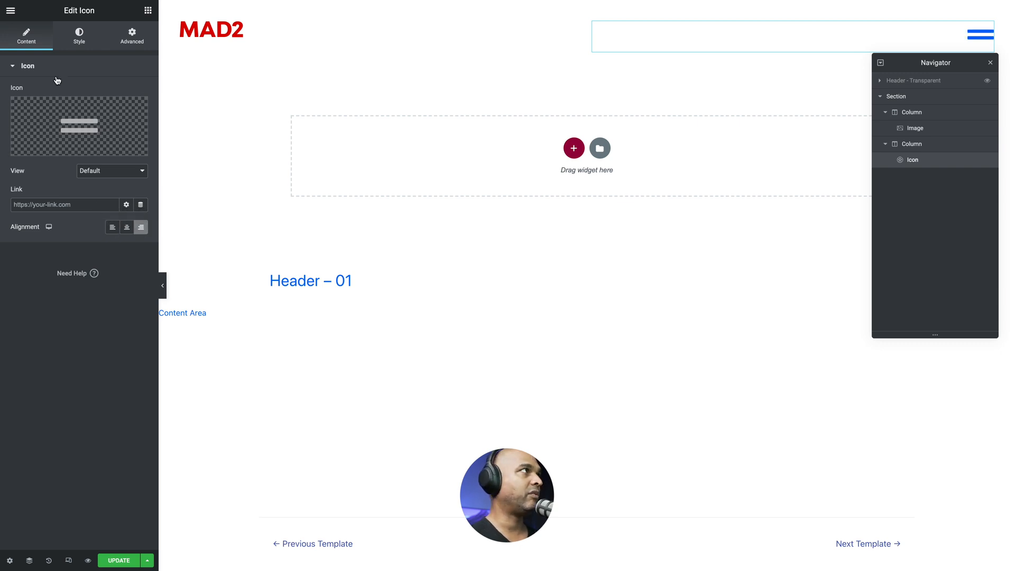
Step: Set the menu icon's primary color to the global Accent color and its size to 33
left_click(80, 43)
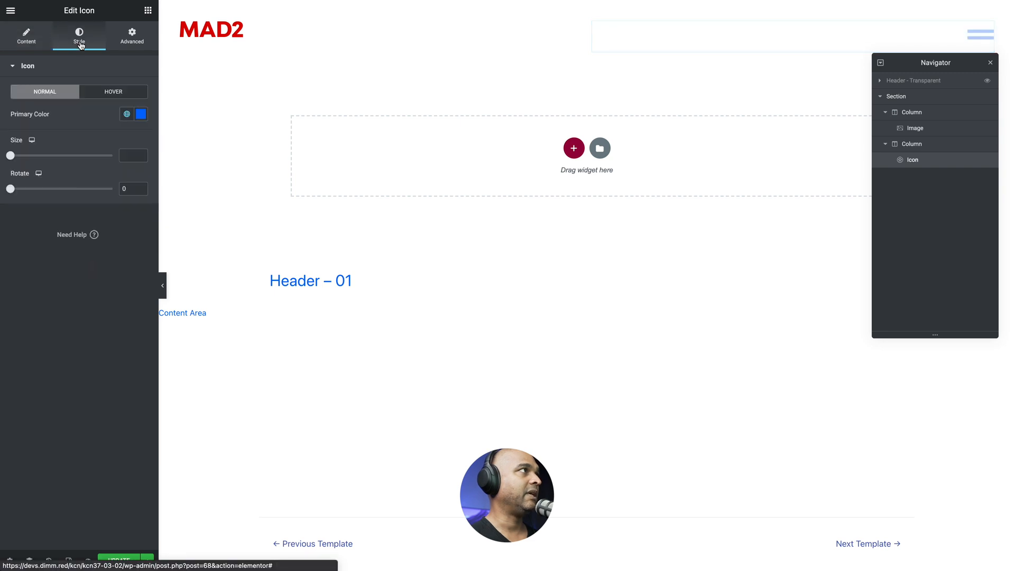
left_click(126, 115)
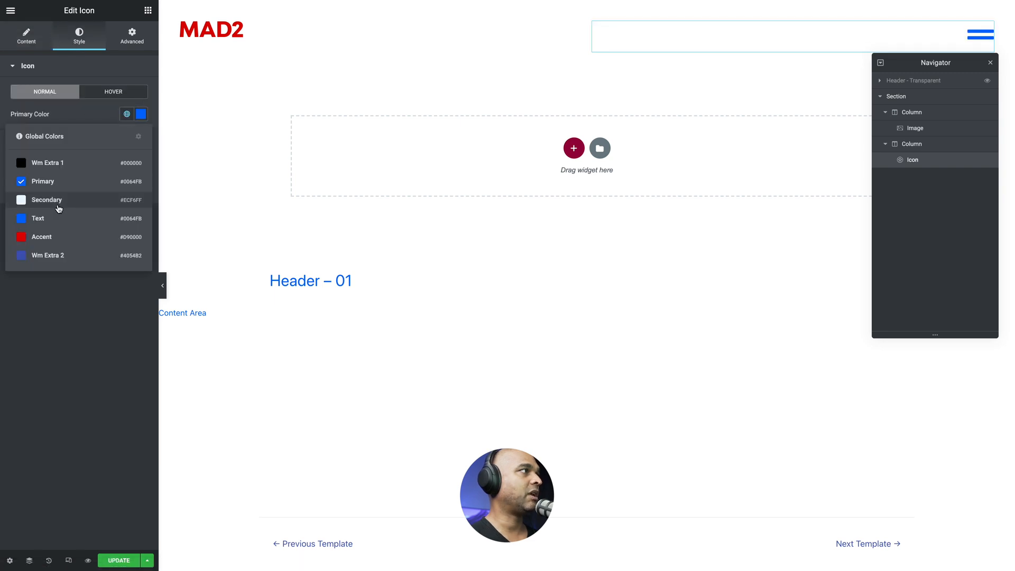
left_click(61, 240)
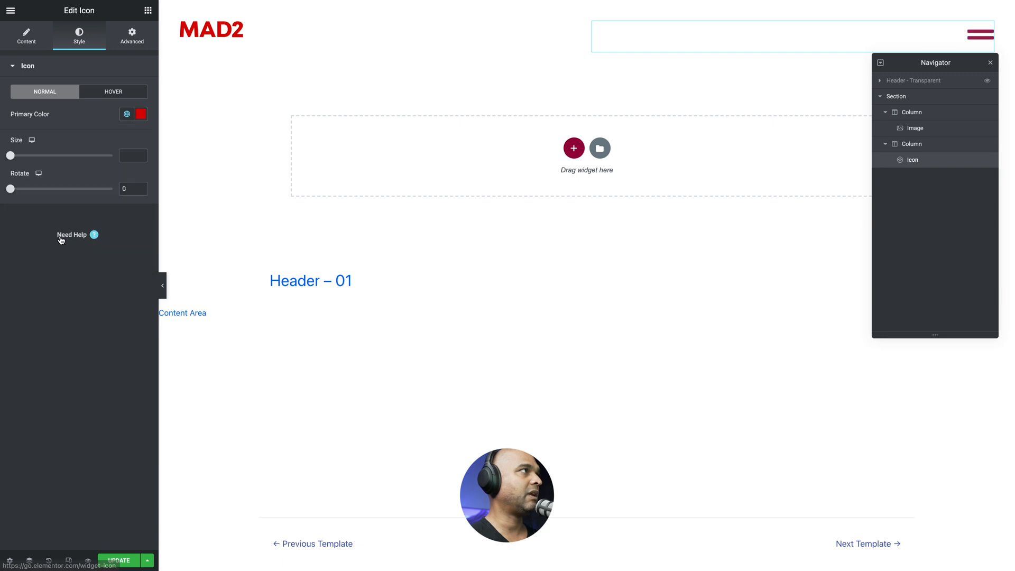
left_click_drag(11, 156, 19, 158)
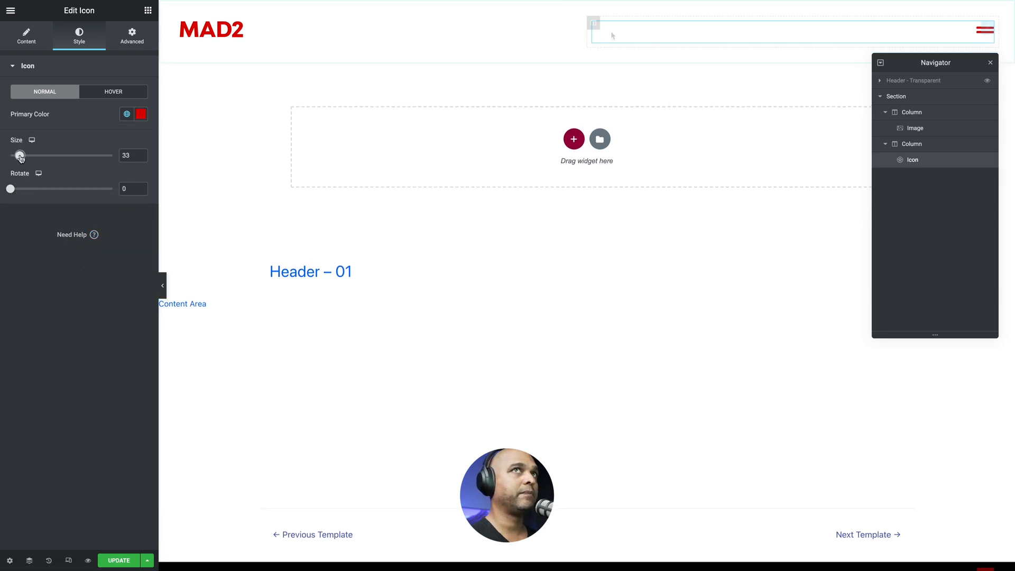
Step: Set the vertical alignment of both the icon column and the logo column to Middle
left_click(593, 23)
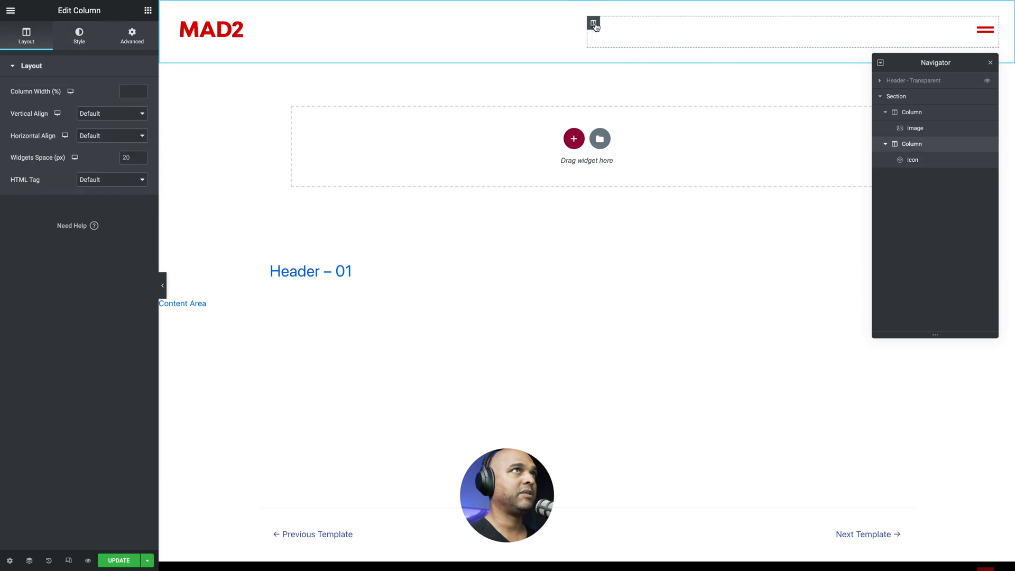
left_click(83, 116)
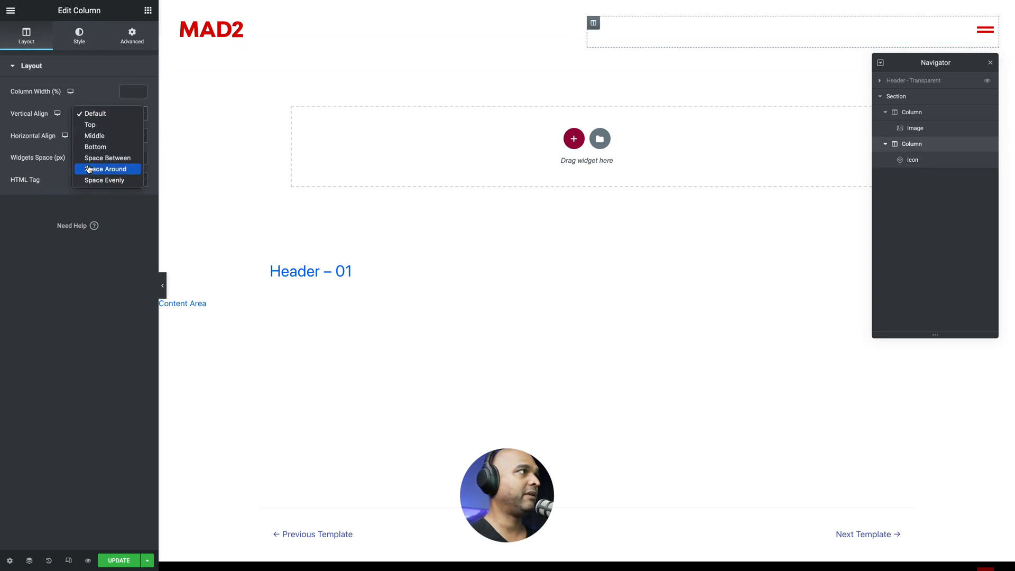
left_click(88, 140)
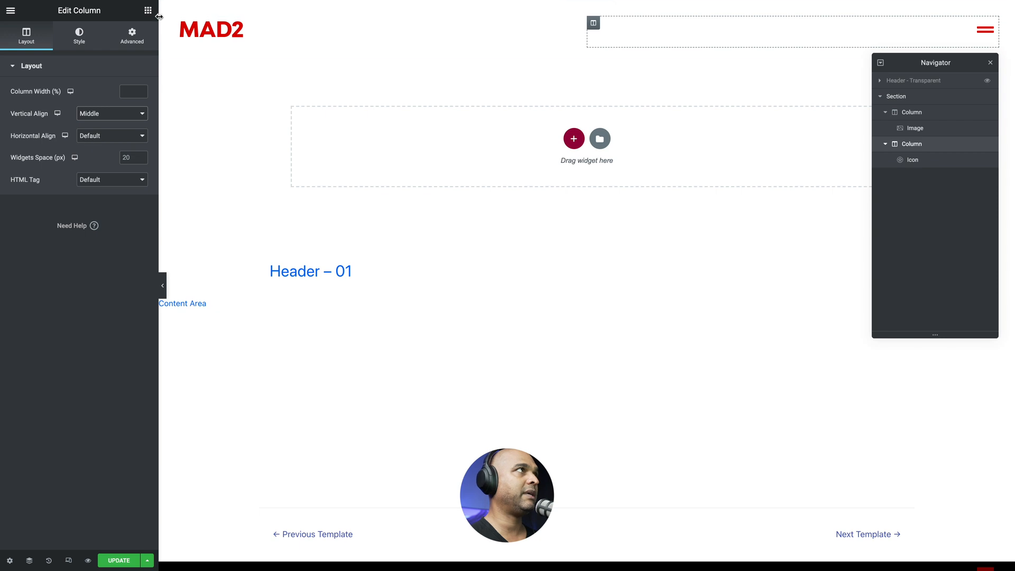
left_click(179, 23)
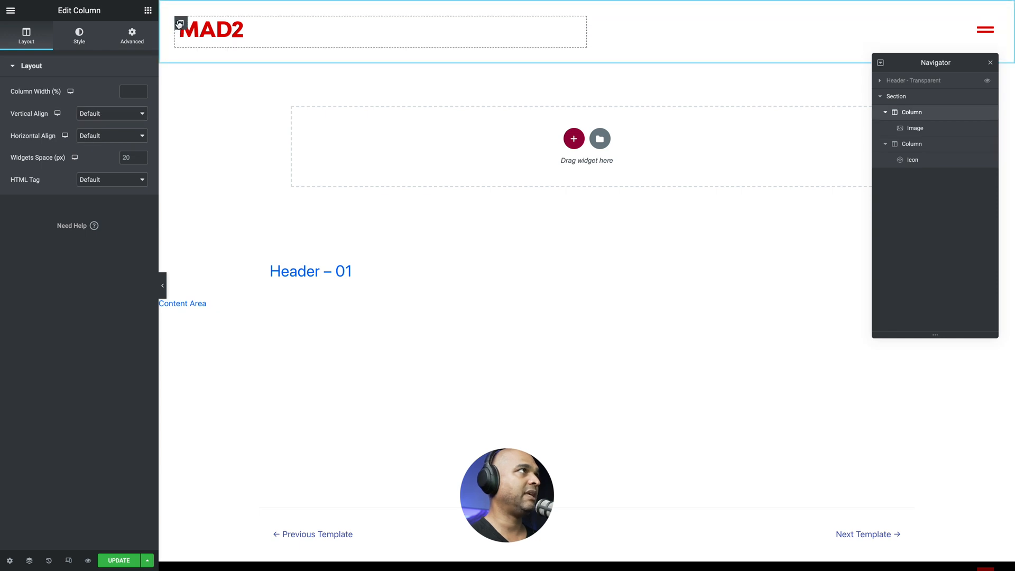
left_click(85, 114)
left_click(88, 139)
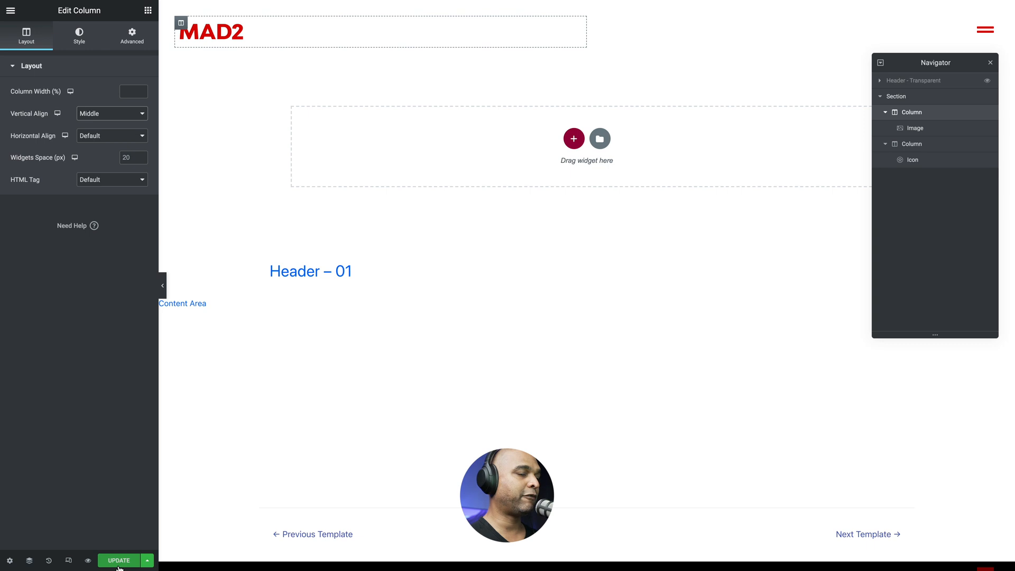
Step: Set the header template's display condition to Include Entire Site and save the publish settings
left_click(148, 561)
left_click(61, 511)
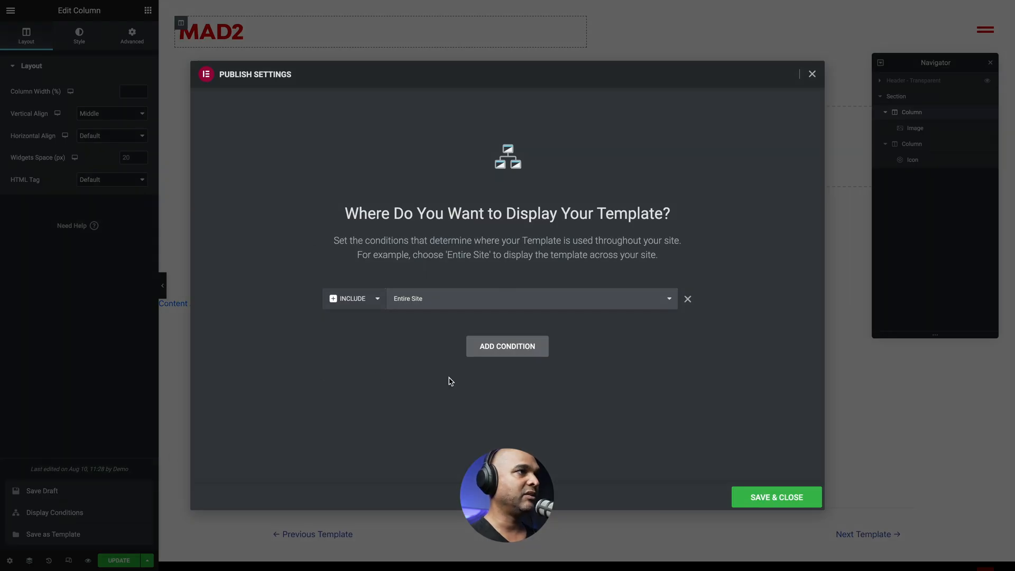
left_click(686, 300)
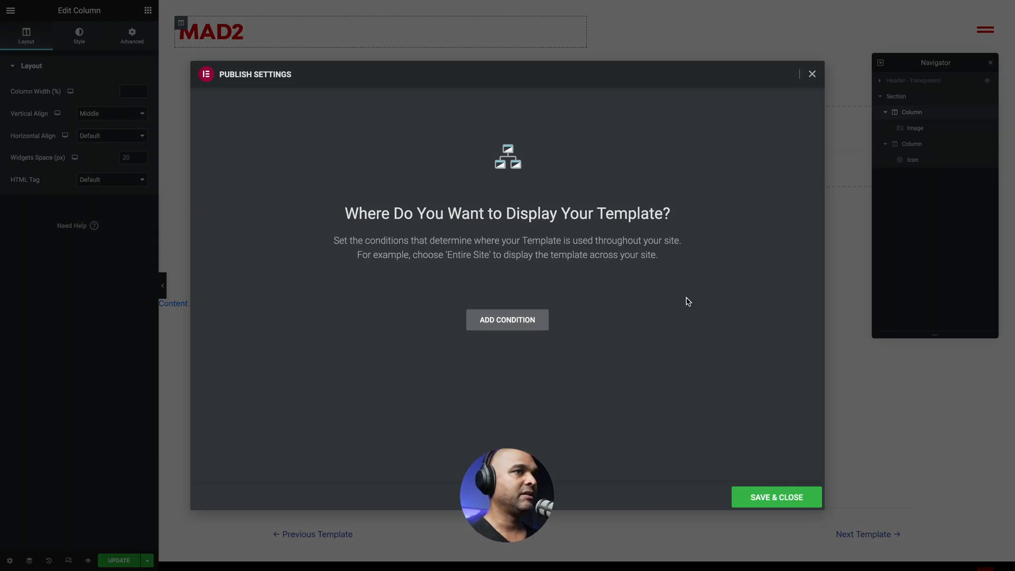
left_click(508, 321)
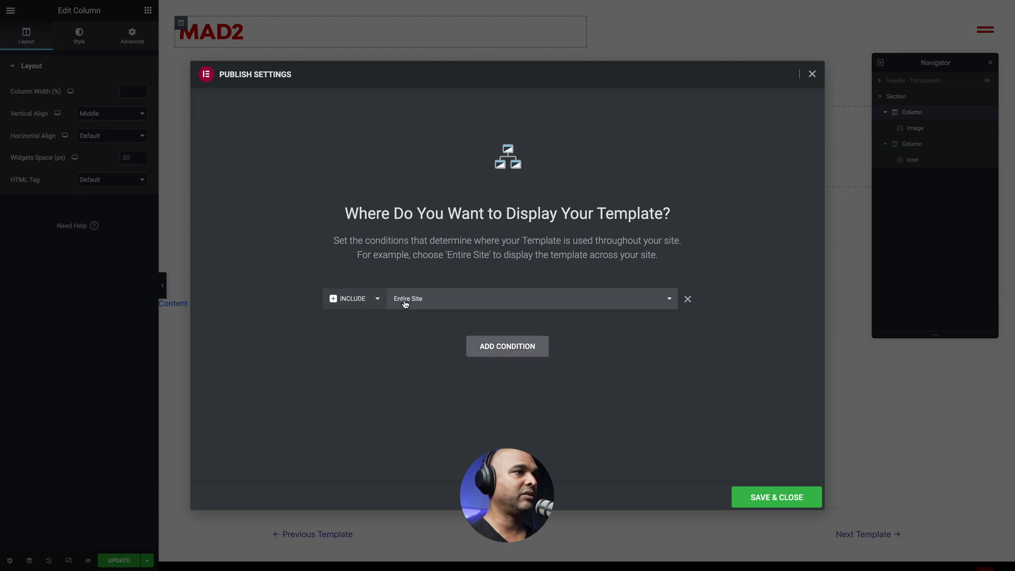
left_click(760, 497)
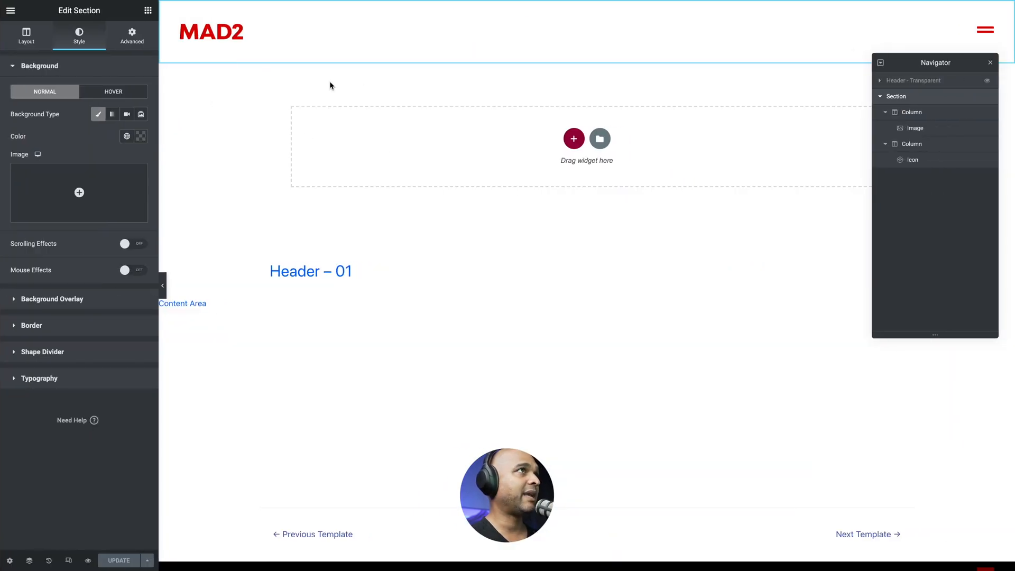
Step: Unlink the header section's margin values and set its bottom margin to -138 px
left_click(123, 40)
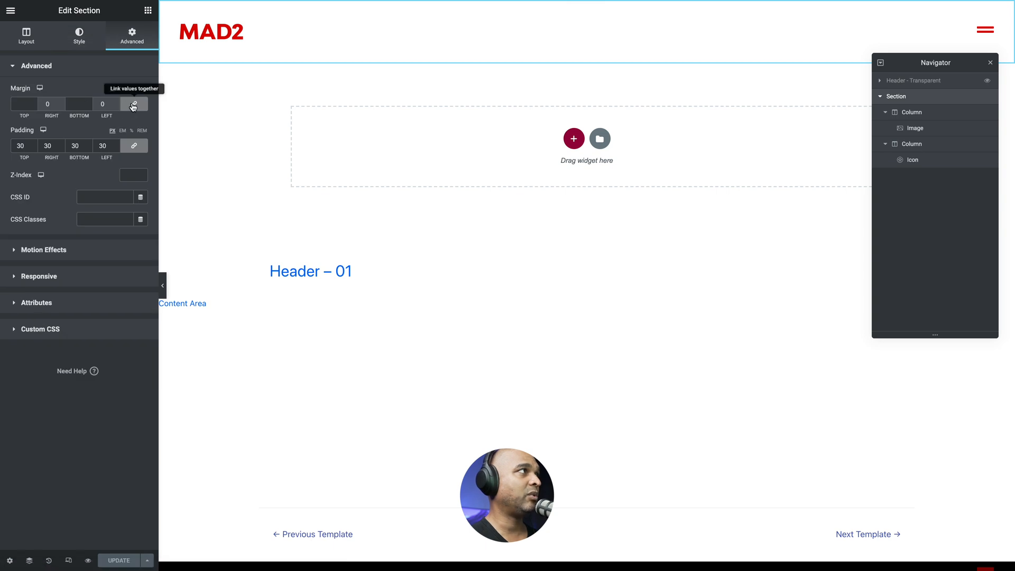
left_click(133, 105)
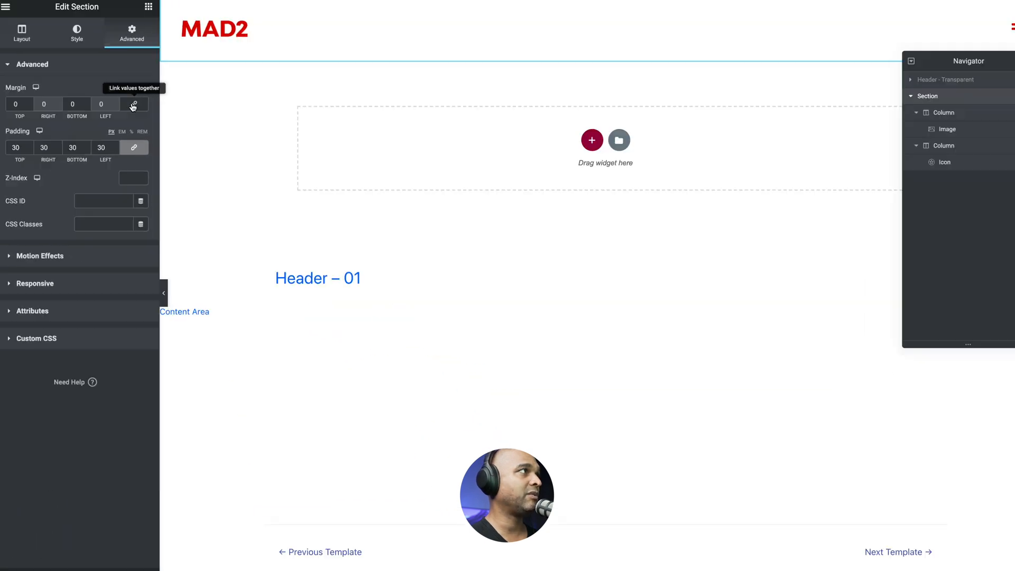
left_click(72, 106)
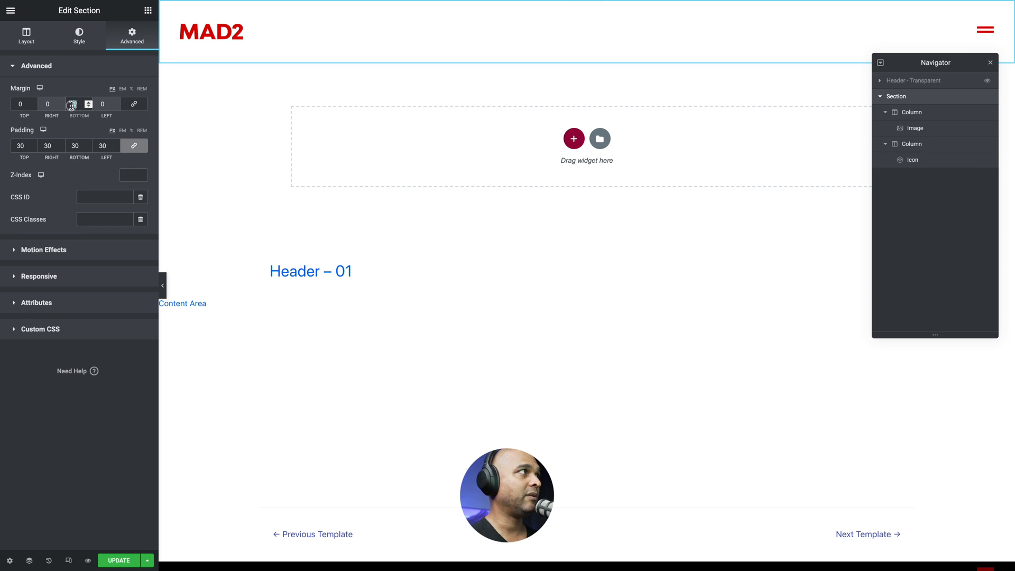
type("38")
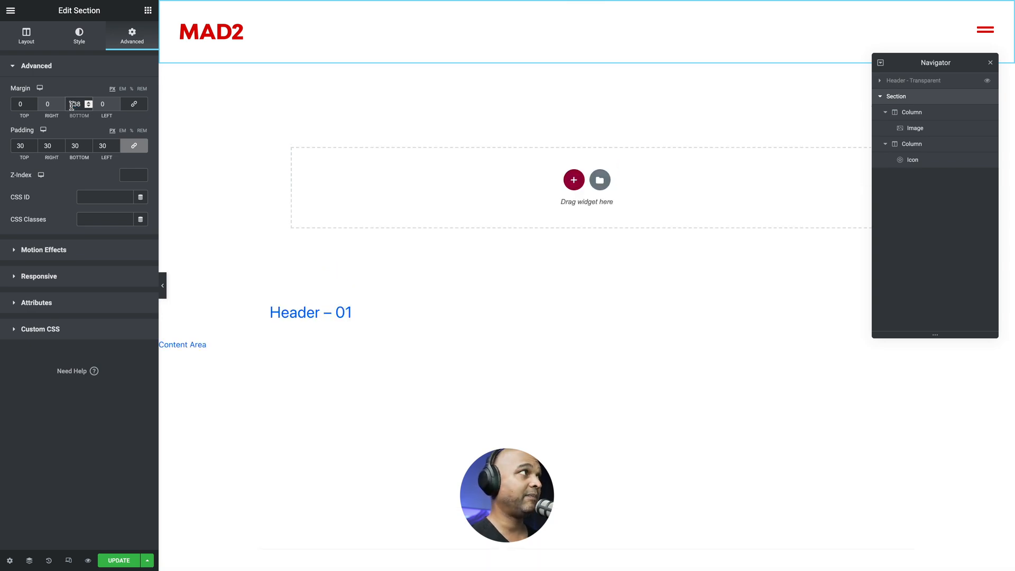
type("-")
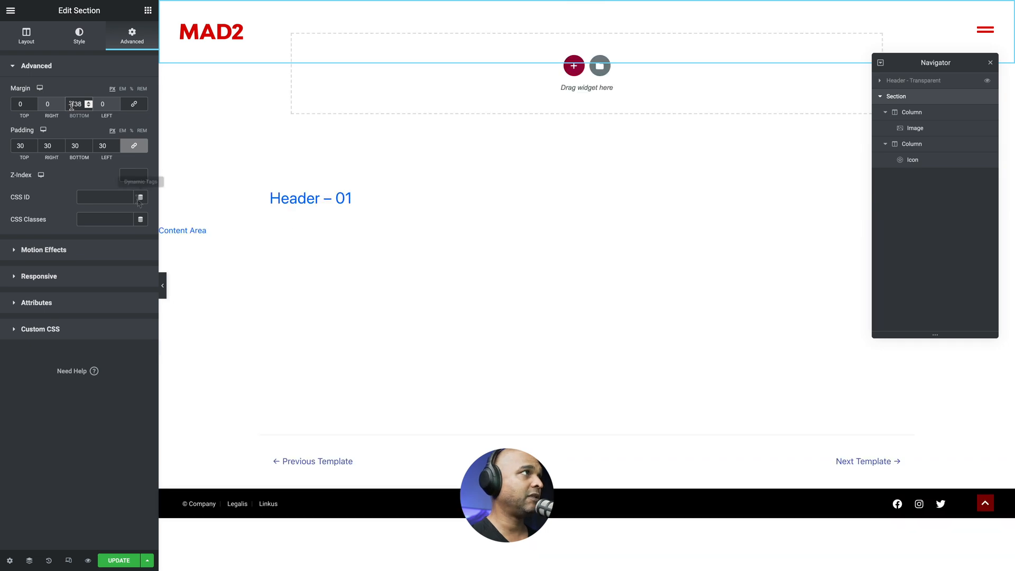
Step: Set the header section's Z-index to 9999 and update the template, checking the header over the live page's hero
left_click(129, 177)
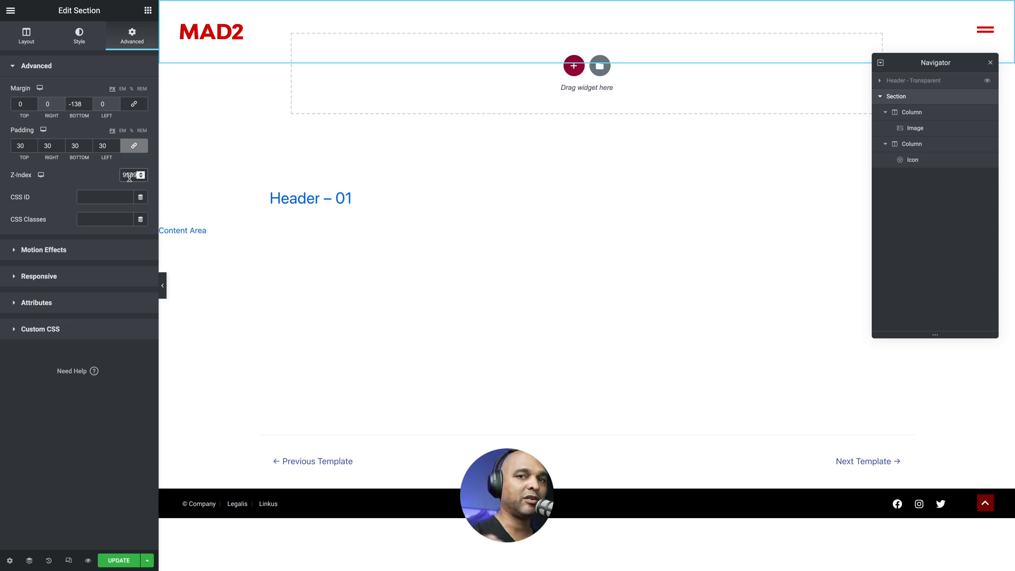
left_click(117, 561)
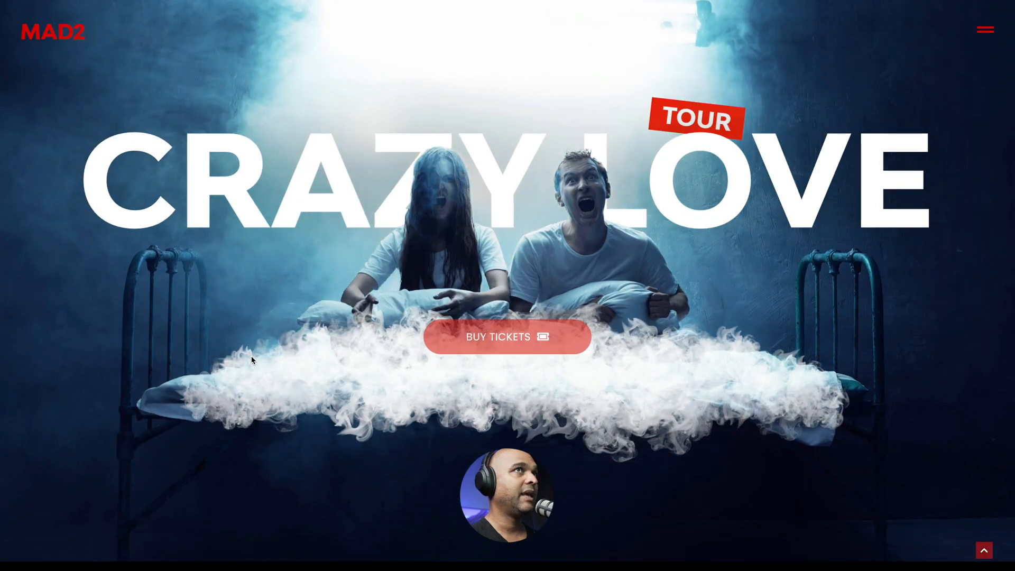
scroll(64, 33, "up", 5)
scroll(66, 36, "down", 5)
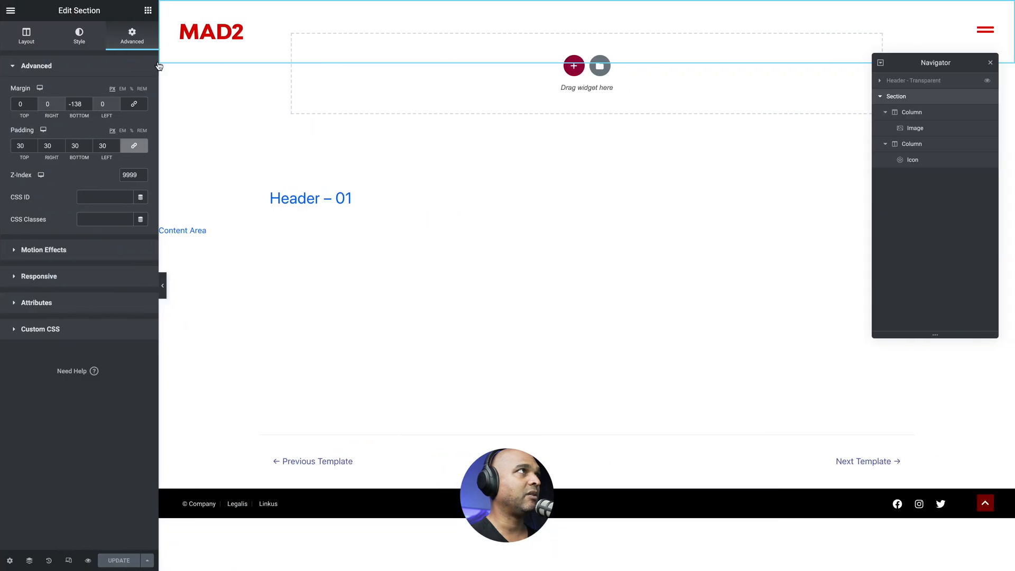
Step: Duplicate the logo image and the menu icon within their header columns
right_click(240, 37)
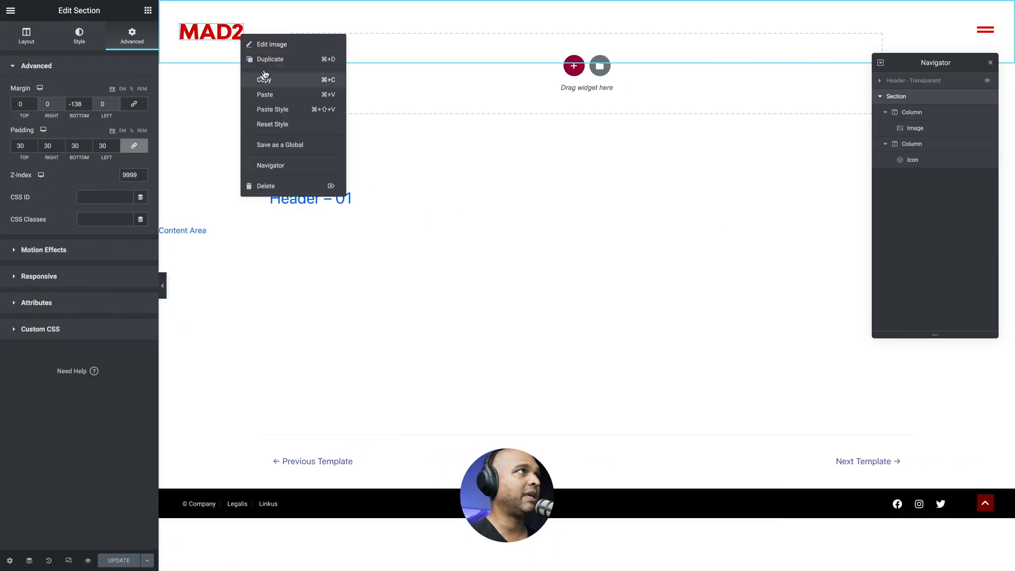
left_click(262, 77)
left_click_drag(969, 63, 883, 202)
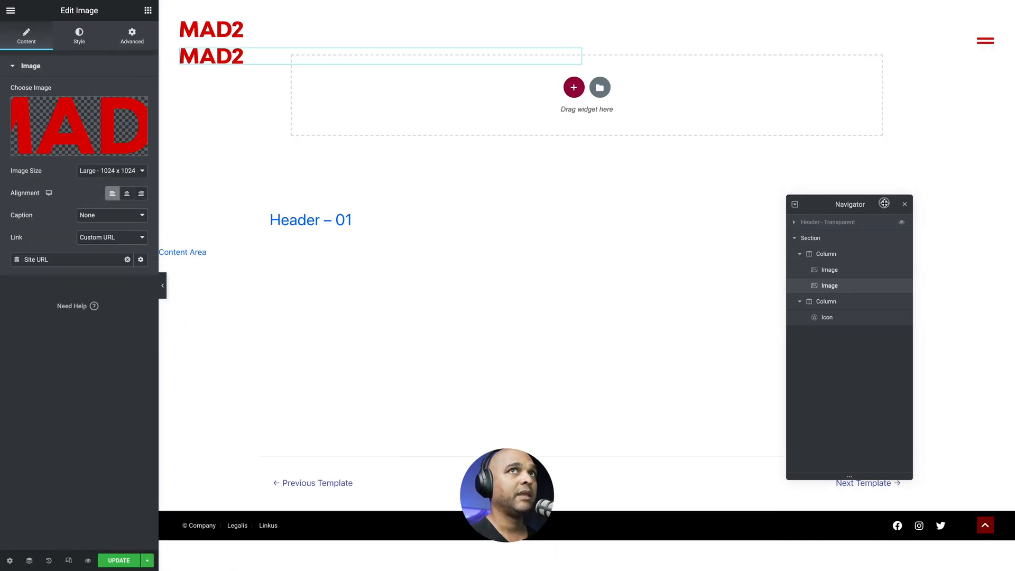
right_click(986, 42)
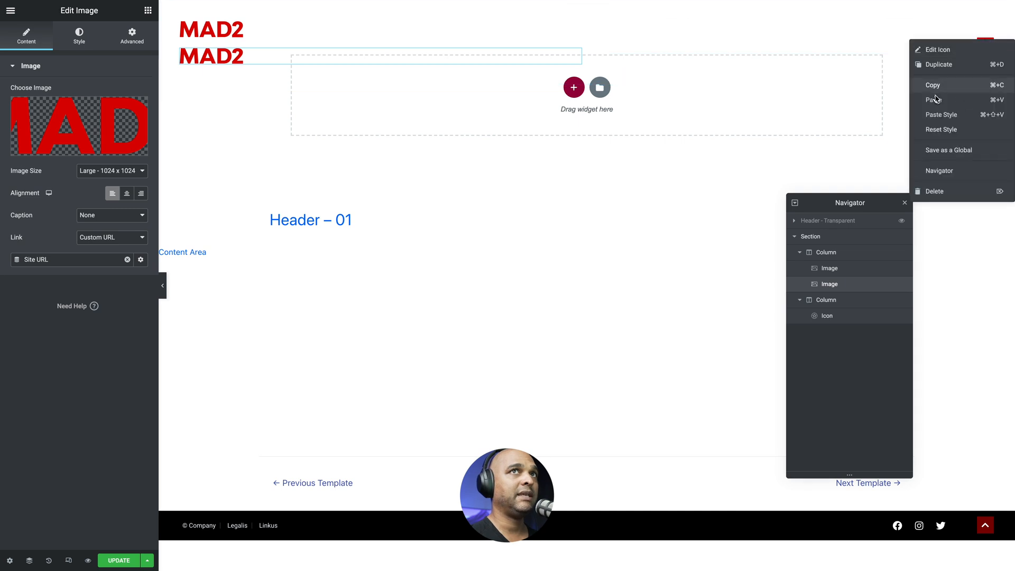
left_click(932, 68)
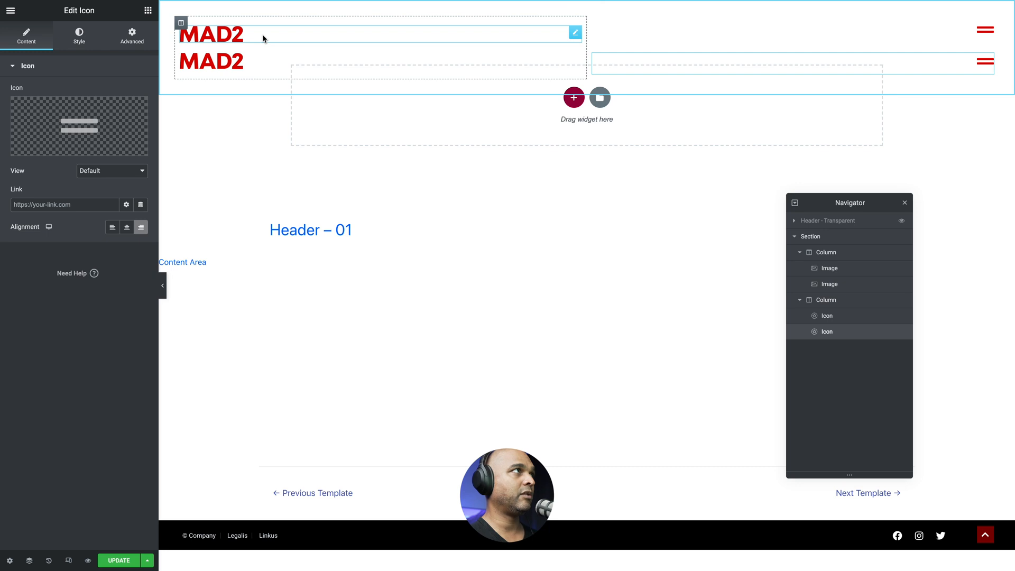
Step: Hide the upper red logo image on desktop through its responsive visibility settings
left_click(263, 38)
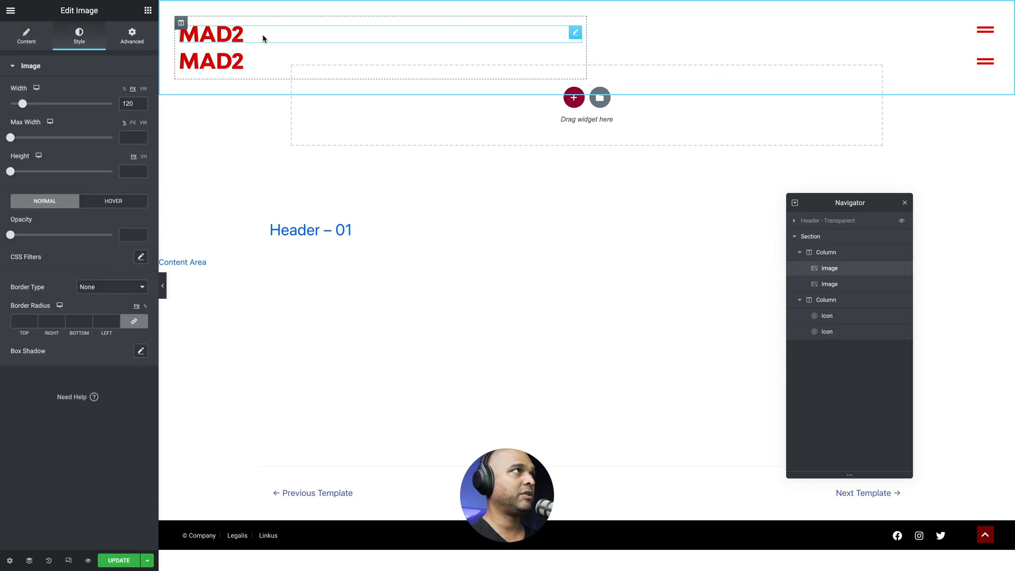
left_click(132, 38)
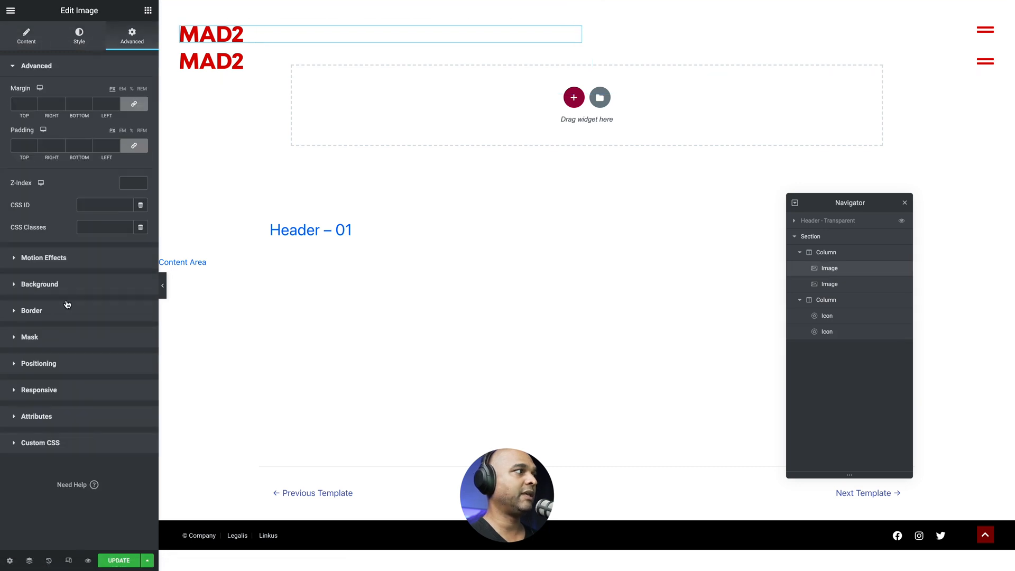
left_click(55, 390)
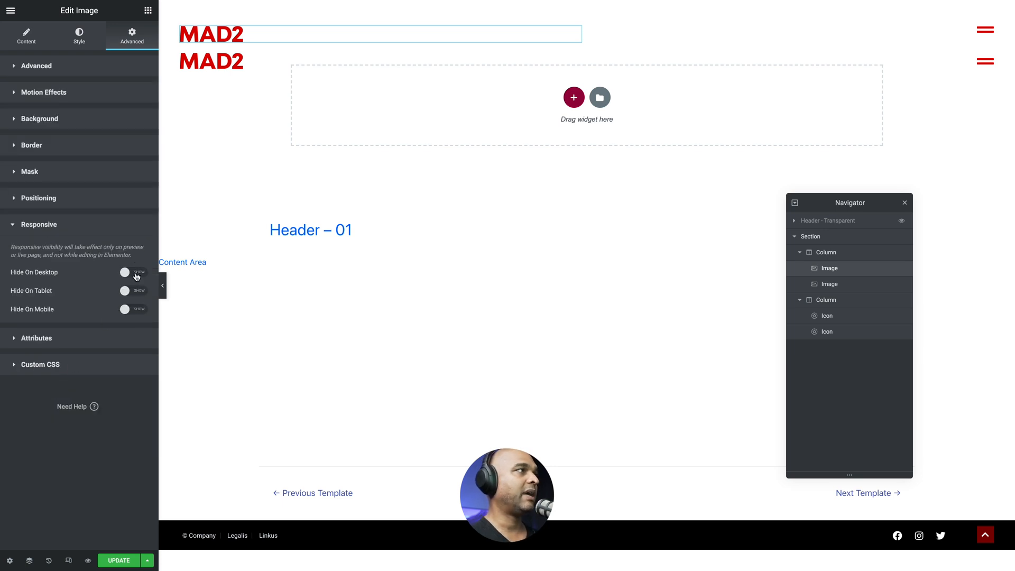
left_click(136, 275)
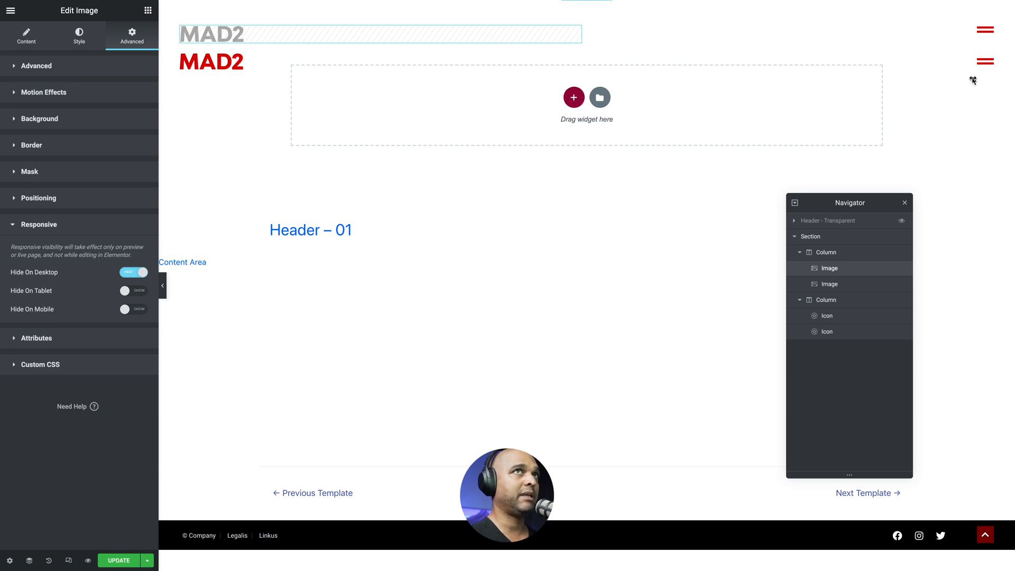
Step: Hide the upper menu icon on desktop through its responsive visibility settings
left_click(985, 29)
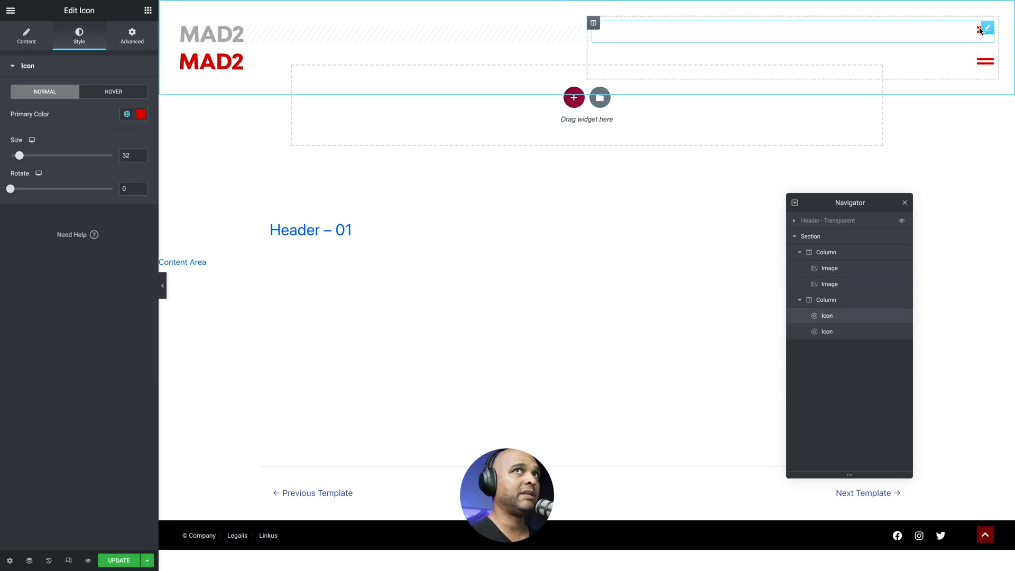
left_click(132, 36)
left_click(47, 387)
left_click(132, 271)
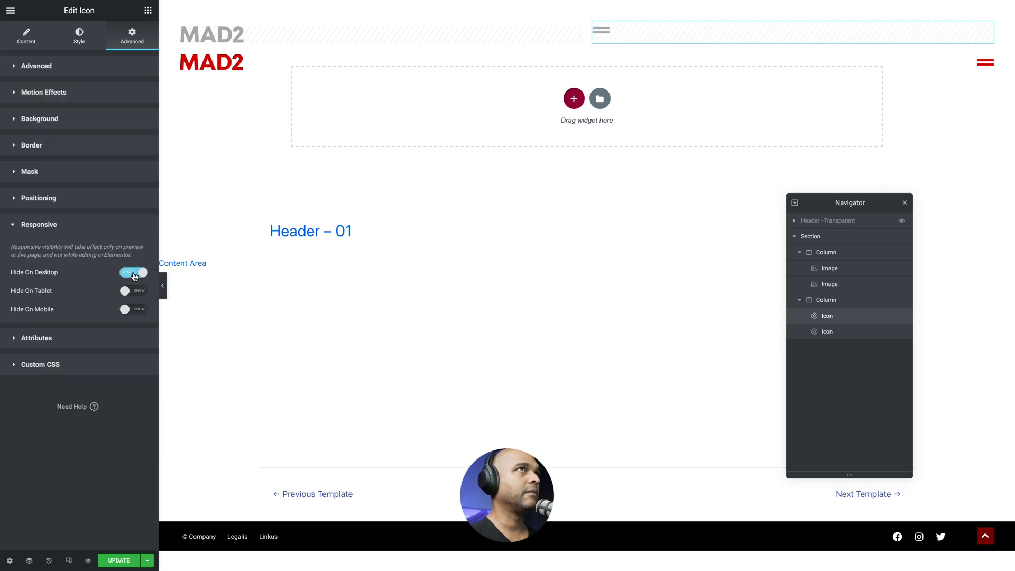
Step: Replace the lower logo image with the white logo-02-1.png from the media library
left_click(213, 64)
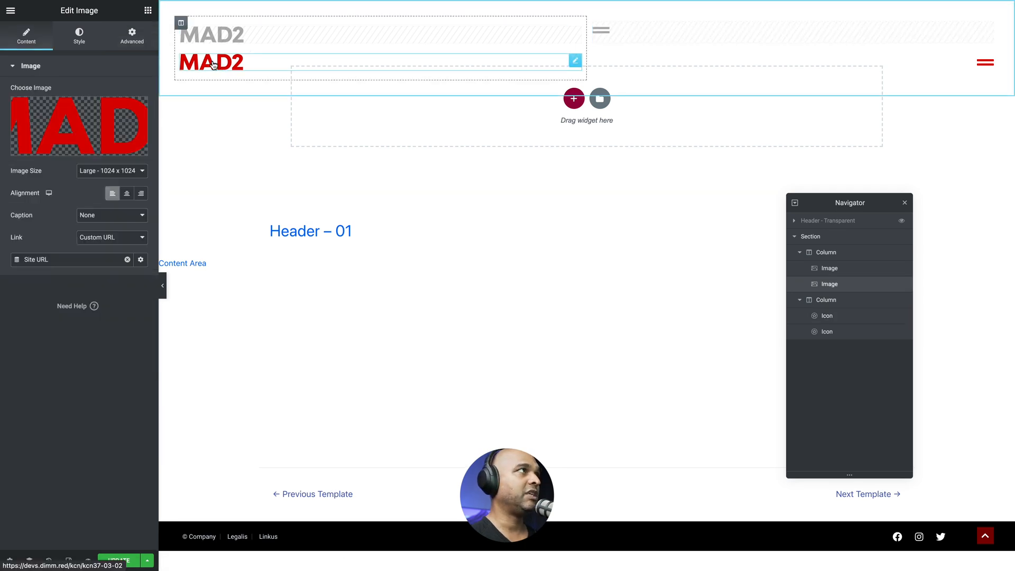
left_click(79, 127)
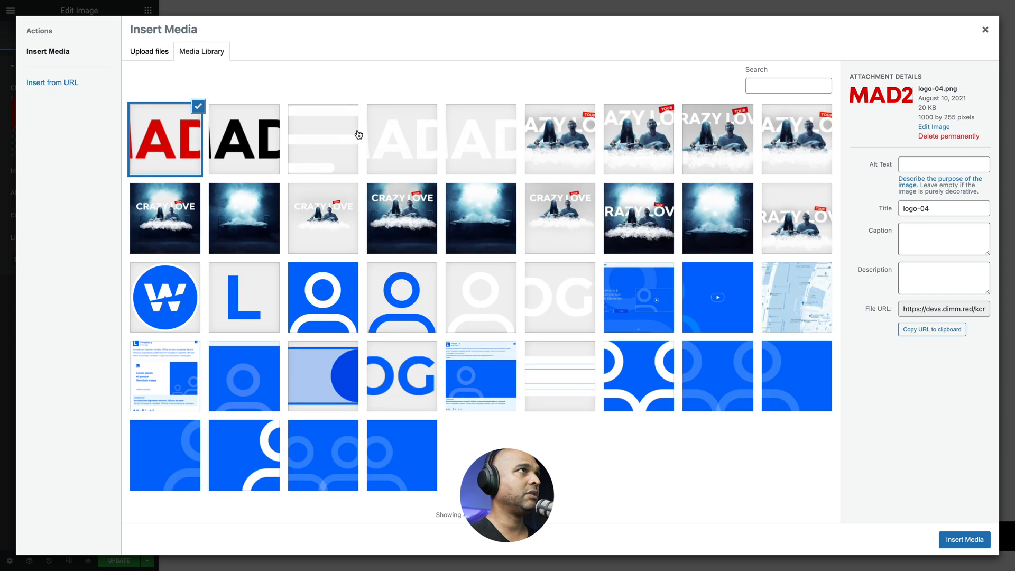
left_click(395, 153)
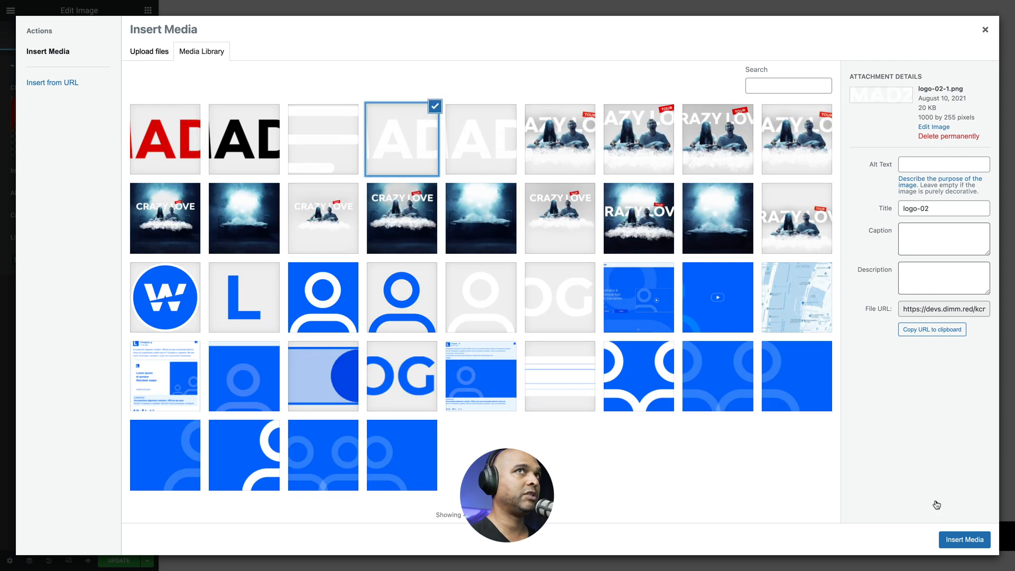
left_click(960, 542)
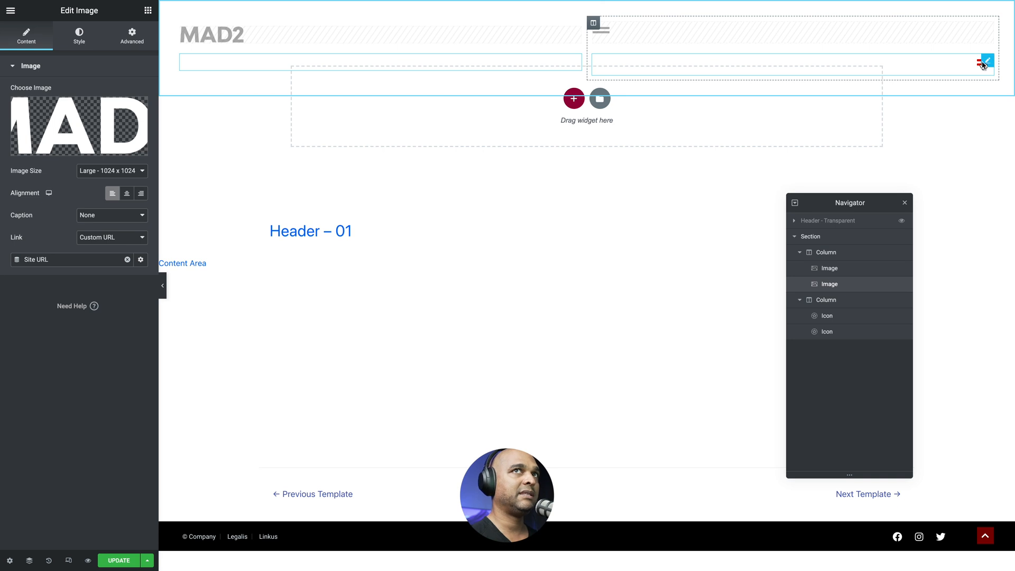
Step: Change the lower menu icon's primary color to white
left_click(983, 65)
left_click(66, 41)
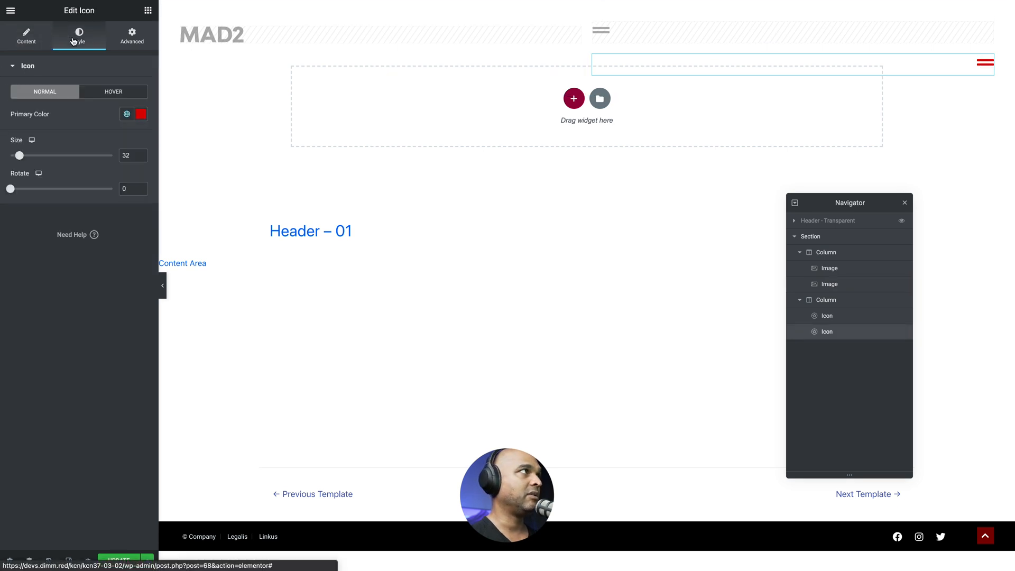
left_click(140, 113)
left_click_drag(69, 177, 18, 119)
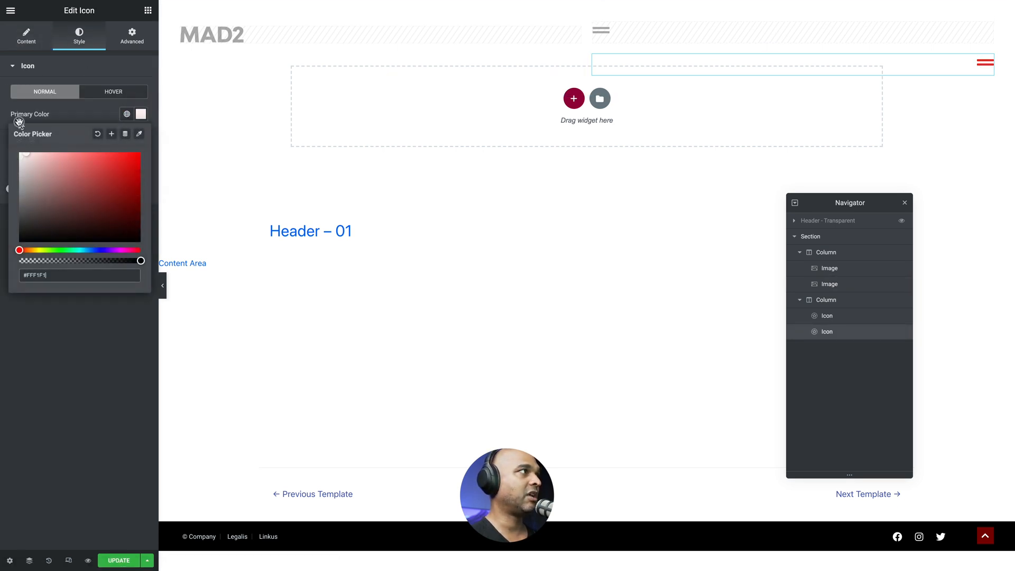
left_click(71, 425)
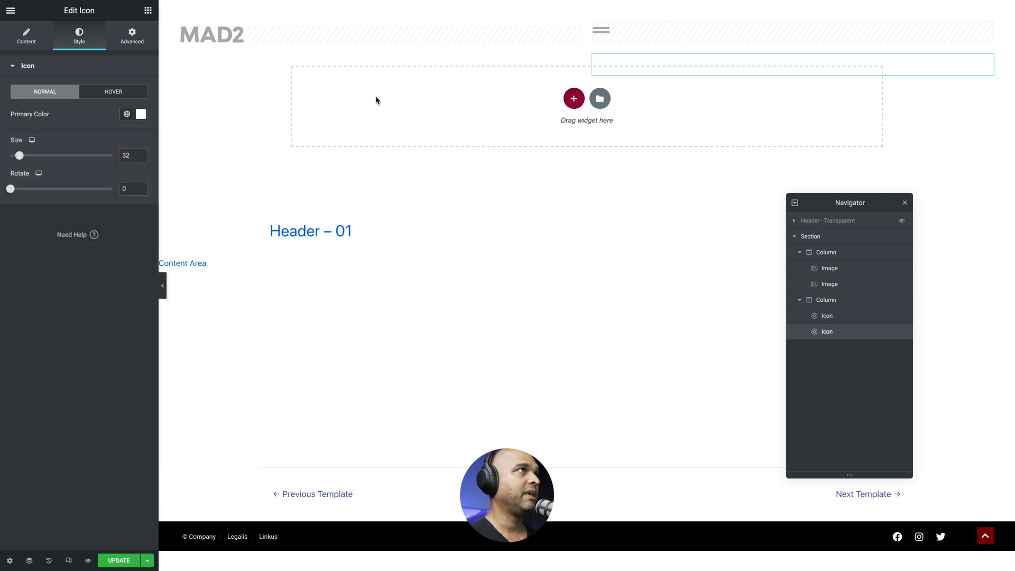
Step: Hide the white logo image on tablet and mobile through its responsive visibility settings
left_click(251, 60)
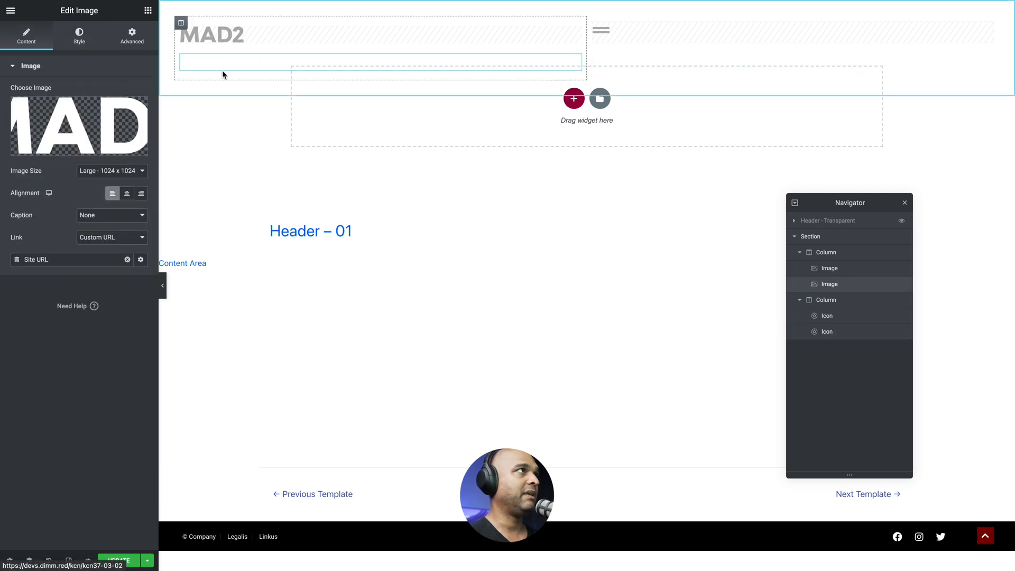
left_click(132, 37)
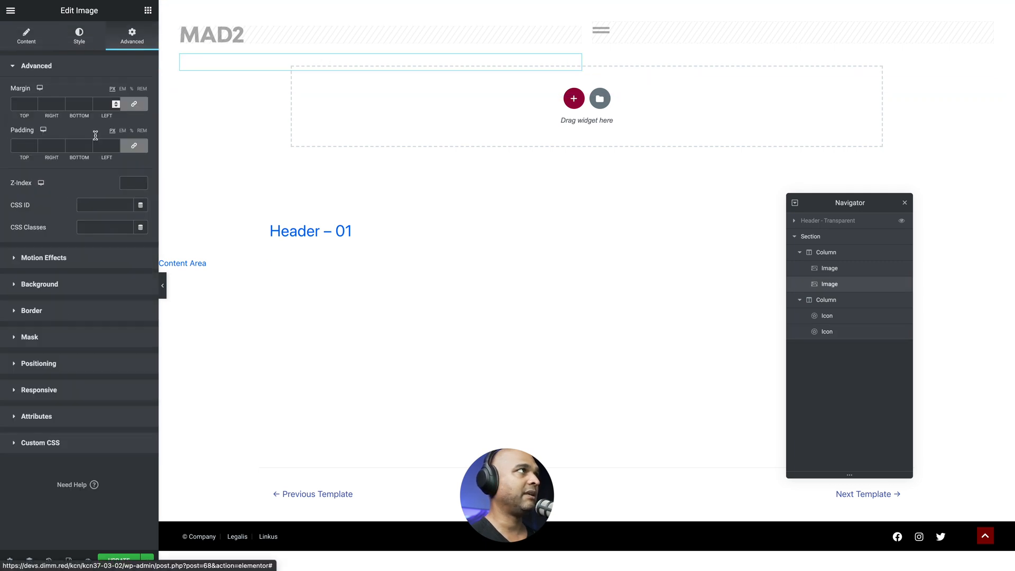
left_click(49, 394)
left_click(136, 291)
left_click(134, 310)
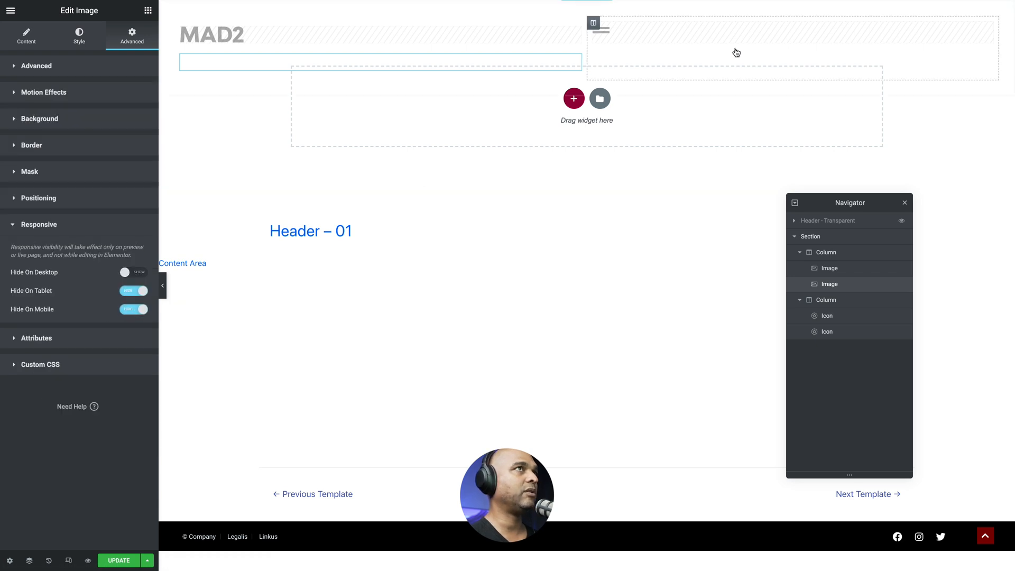
Step: Hide the white menu icon on tablet and mobile, and update the header template
left_click(773, 63)
left_click(132, 36)
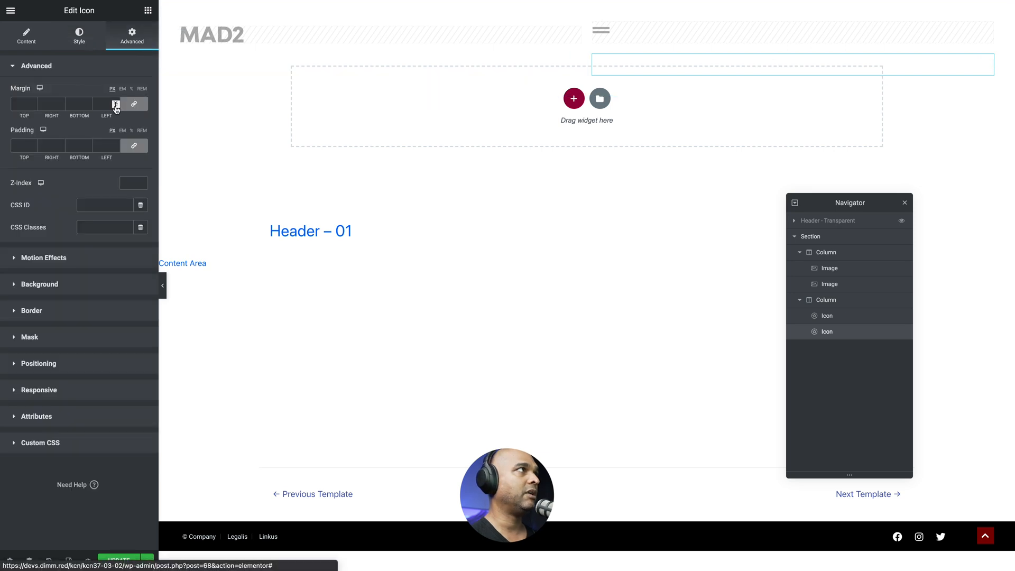
left_click(58, 390)
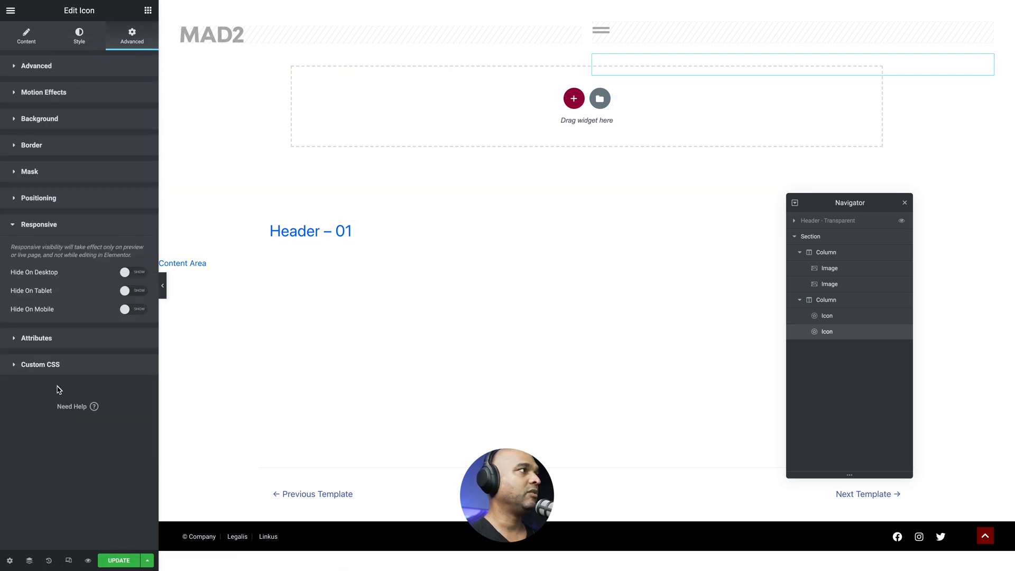
left_click(137, 291)
left_click(136, 309)
left_click(114, 563)
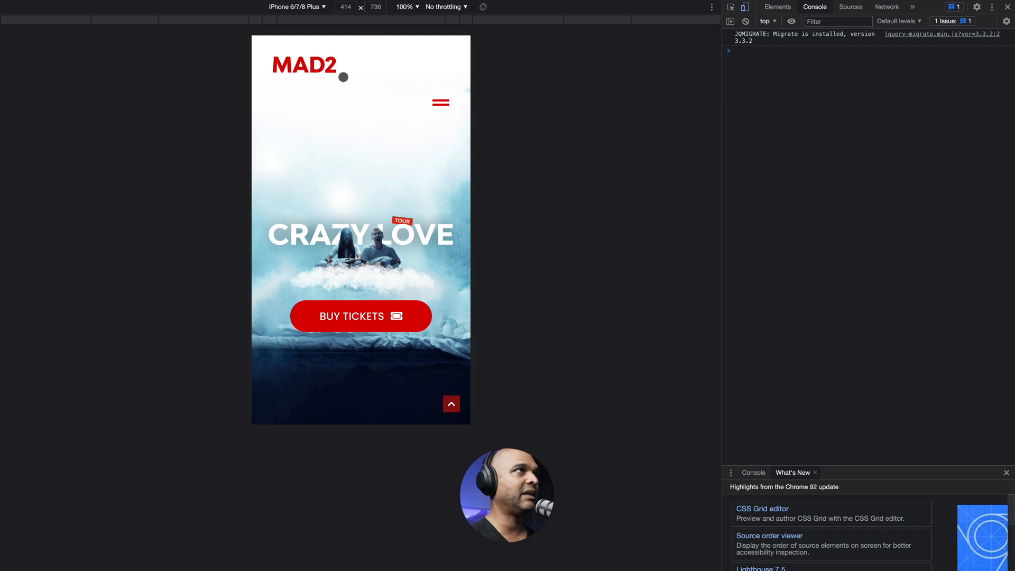
Step: In the header template's tablet view, set the logo column's width to 50% and select the menu icon column's width for editing
left_click(304, 65)
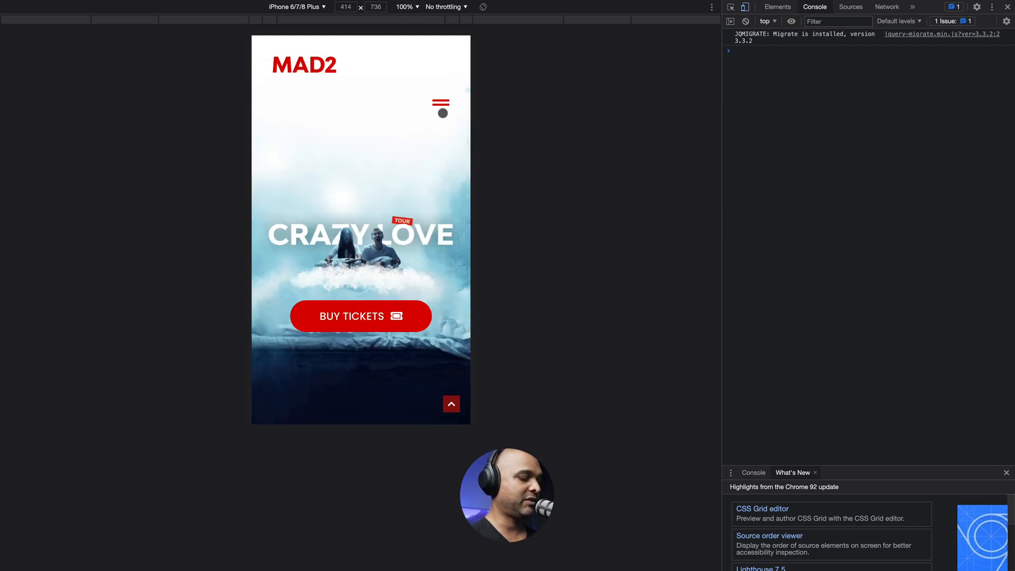
key("alt+super+i")
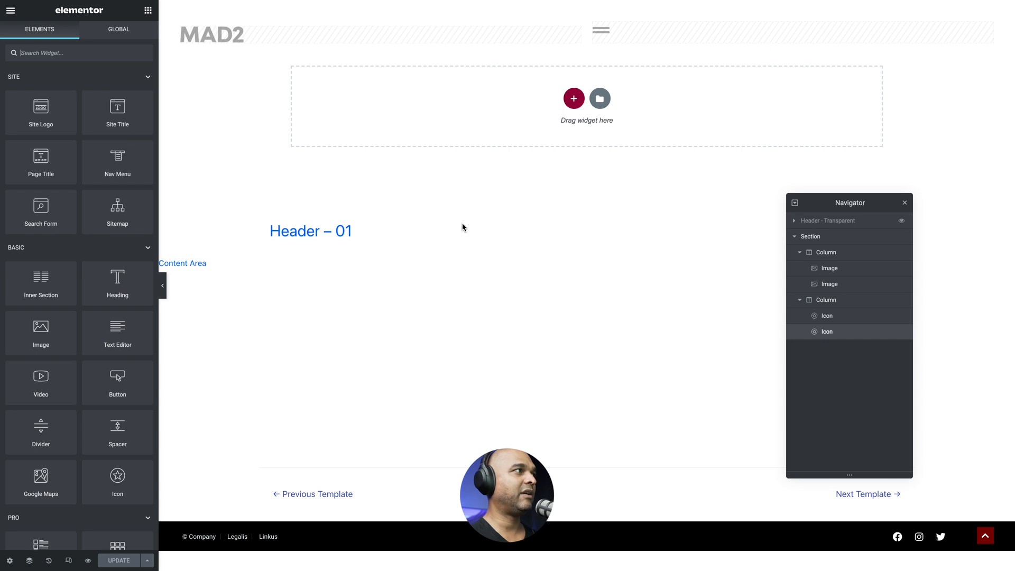
left_click(69, 560)
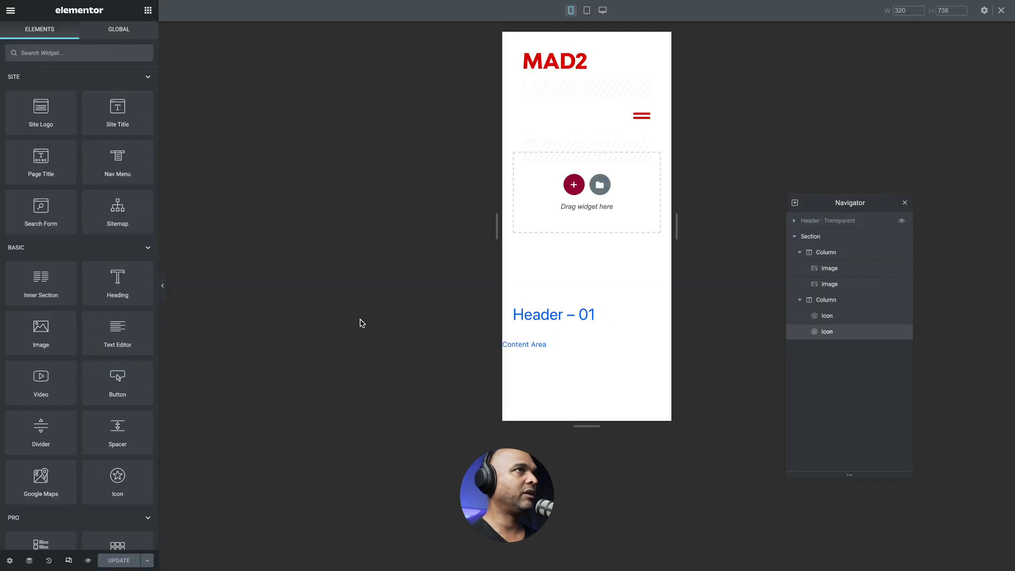
left_click(587, 13)
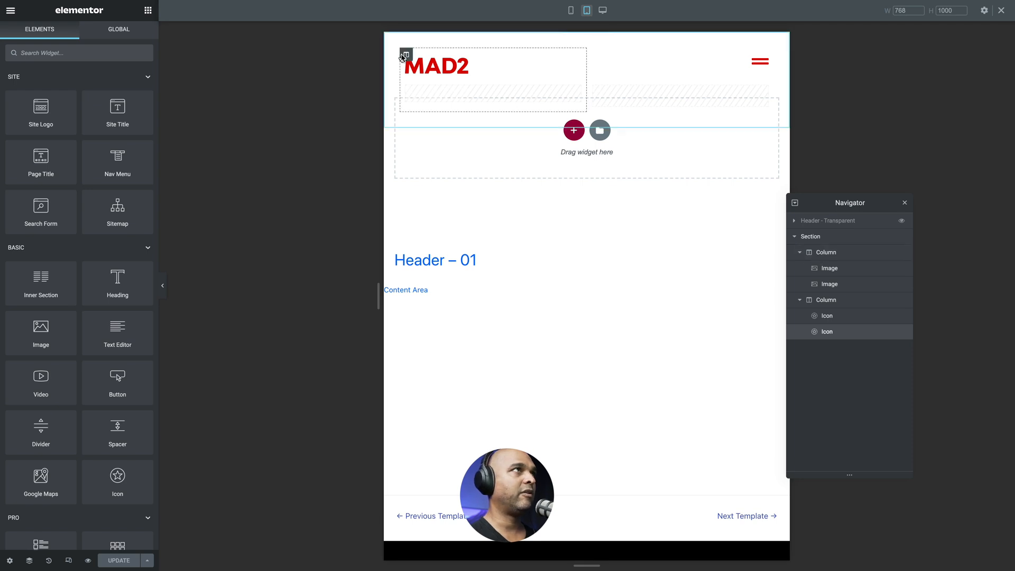
left_click(406, 55)
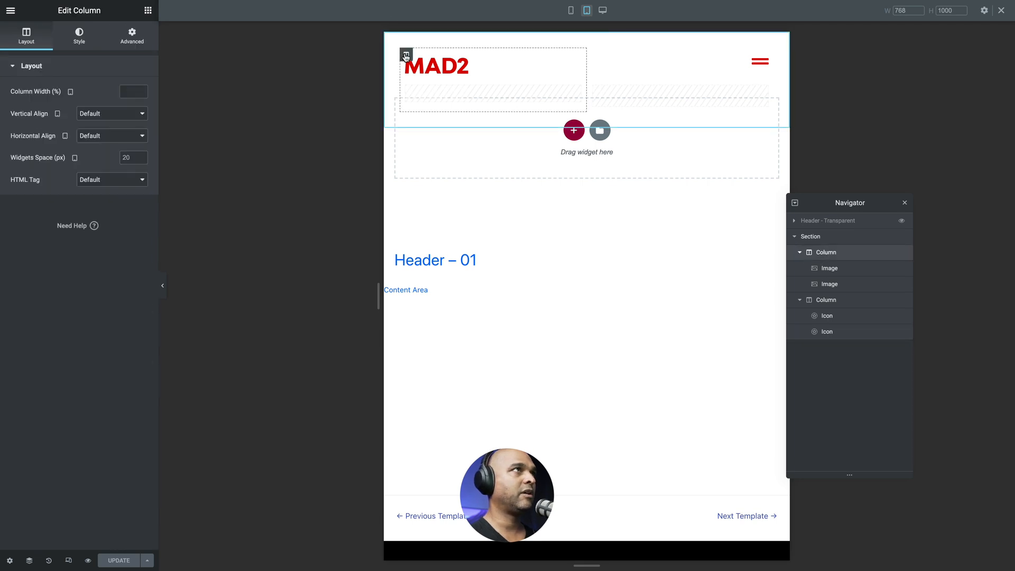
left_click(124, 90)
type("50")
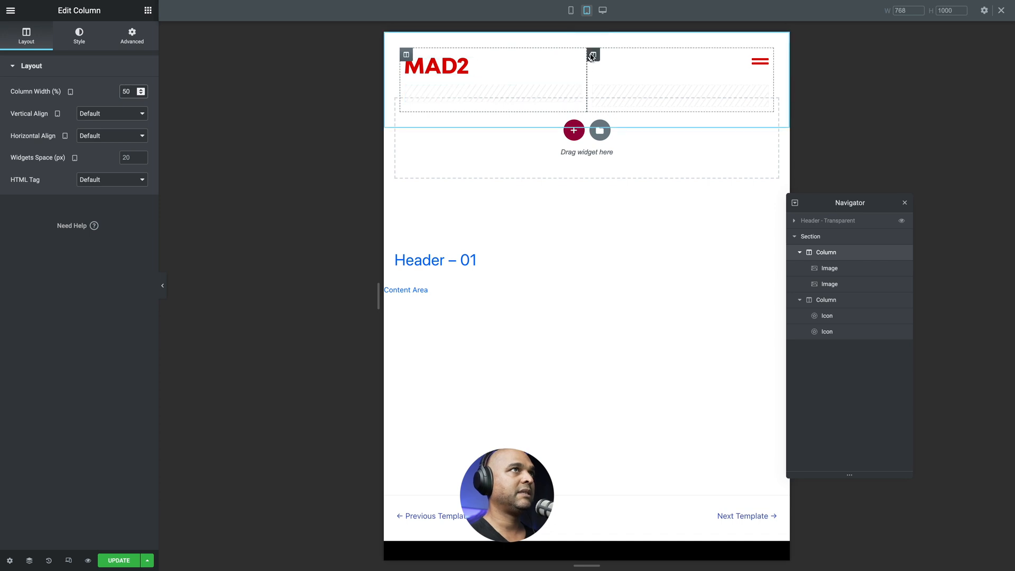
left_click(592, 55)
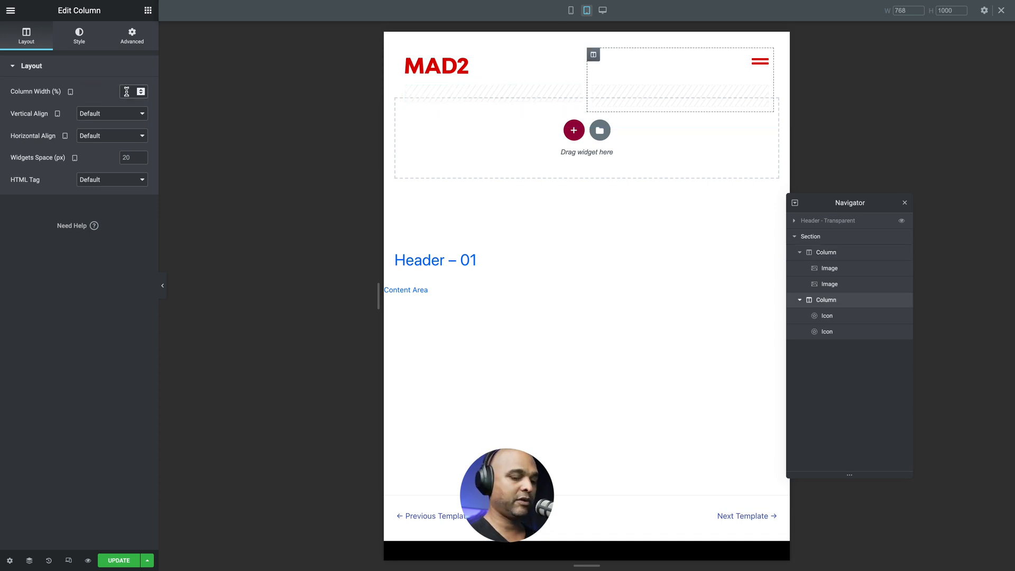
Step: Unlink the header section's margins and set its bottom margin to -168 px for tablet
left_click(814, 238)
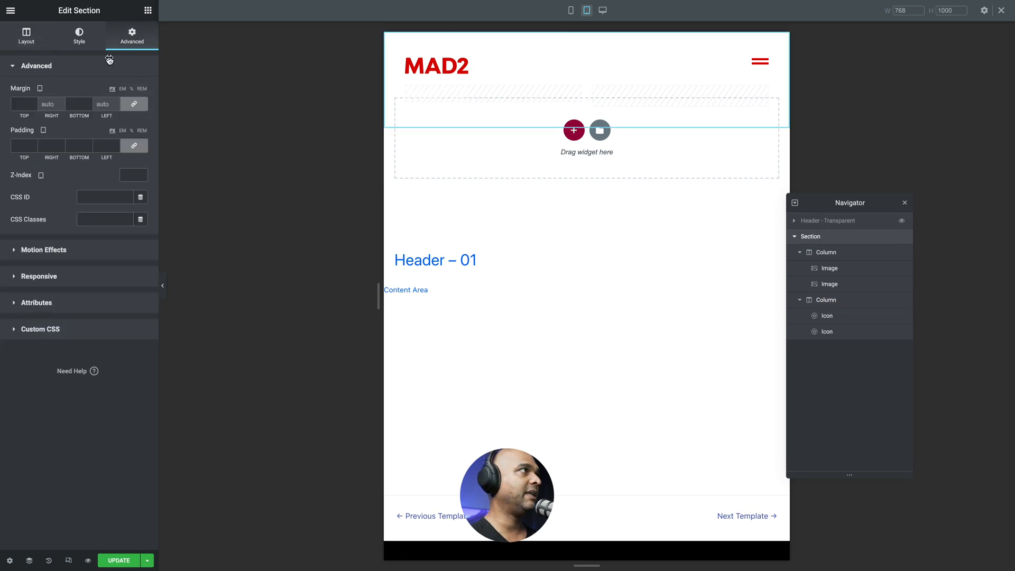
left_click(134, 104)
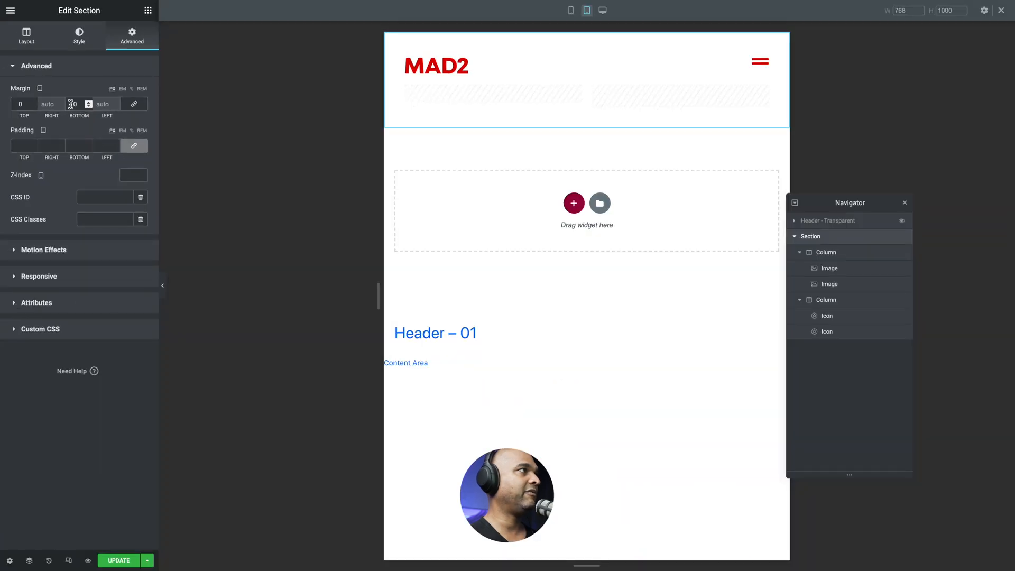
type("8")
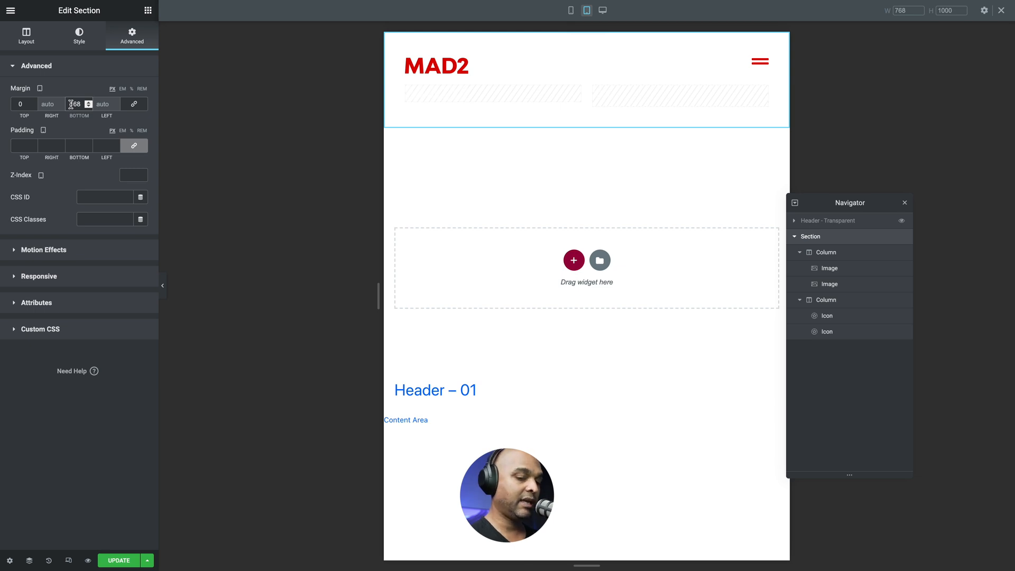
type("-")
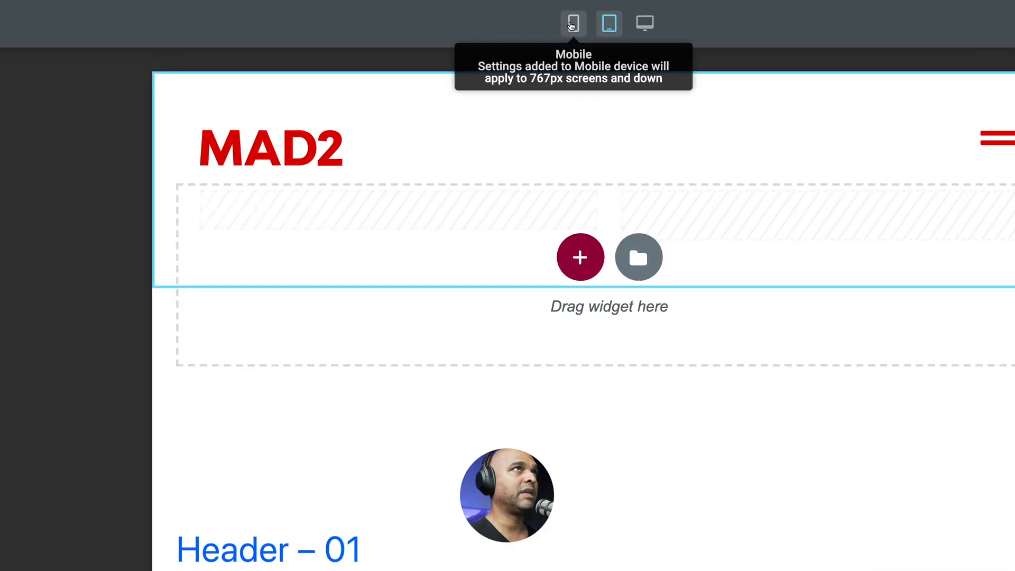
Step: Switch to the mobile view and set the width of both header columns to 50%
left_click(573, 24)
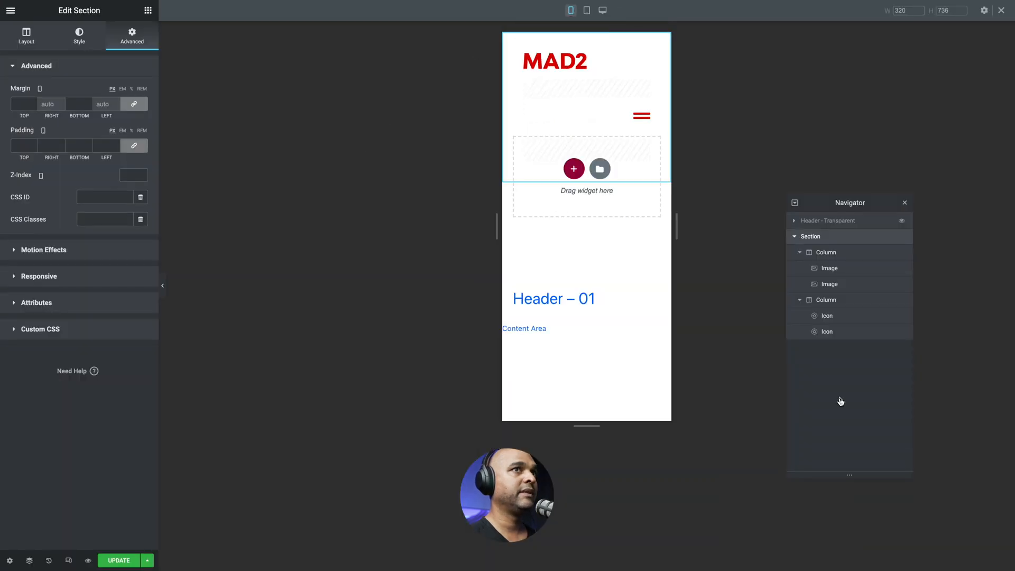
left_click(815, 254)
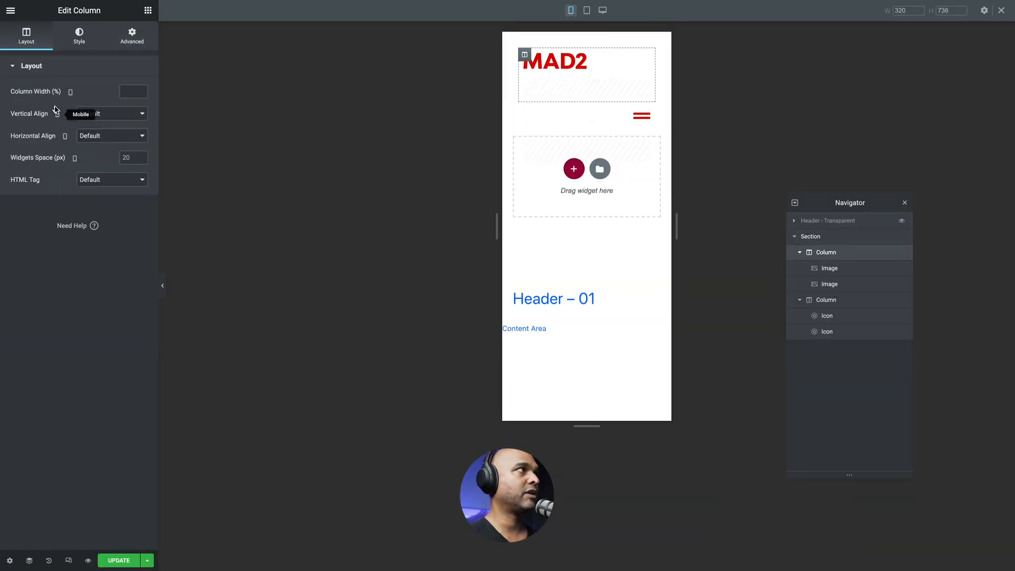
left_click(125, 91)
type("50")
left_click(823, 300)
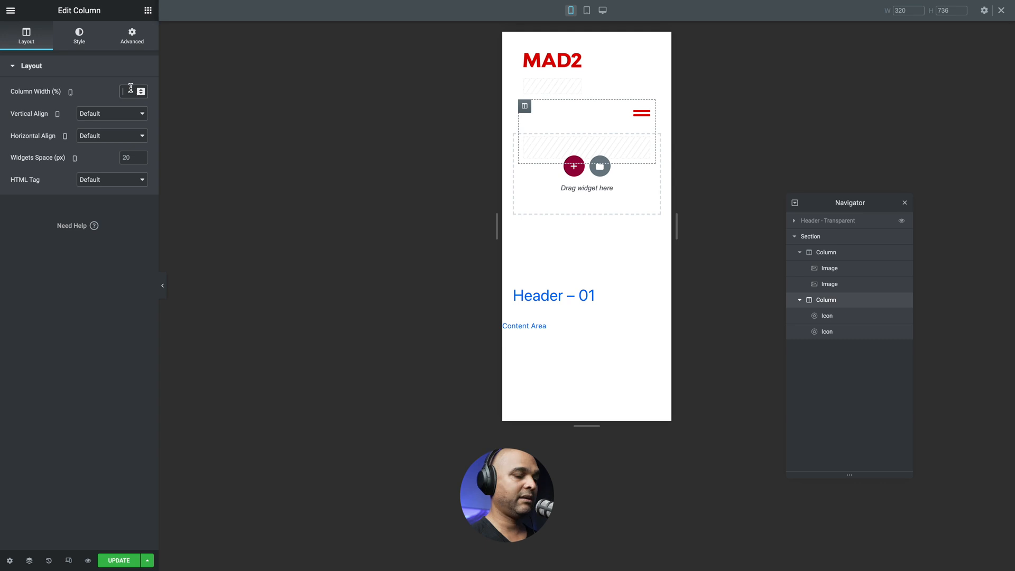
type("50")
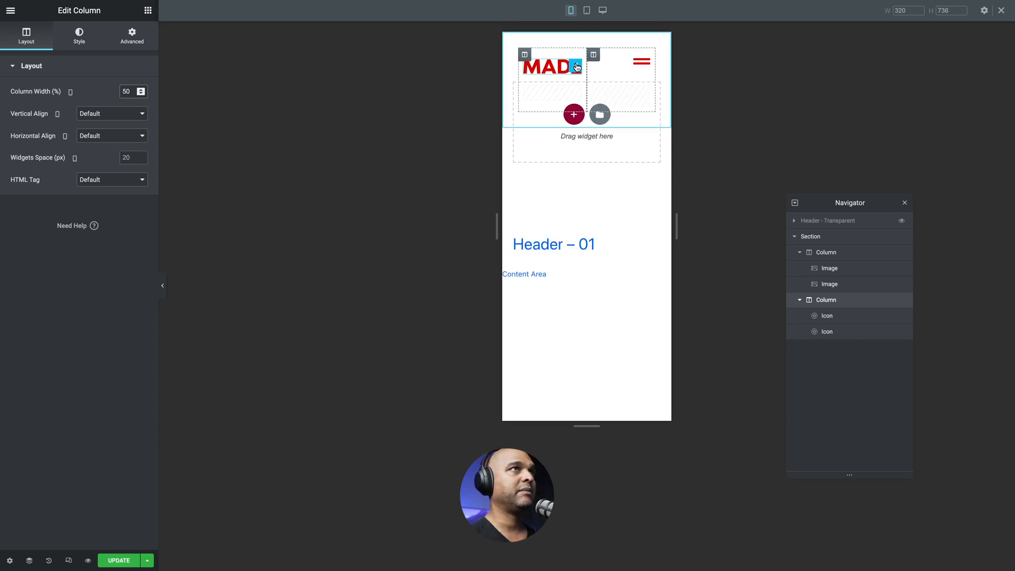
Step: Set the red logo image's width to 80 px in the mobile view
left_click(576, 67)
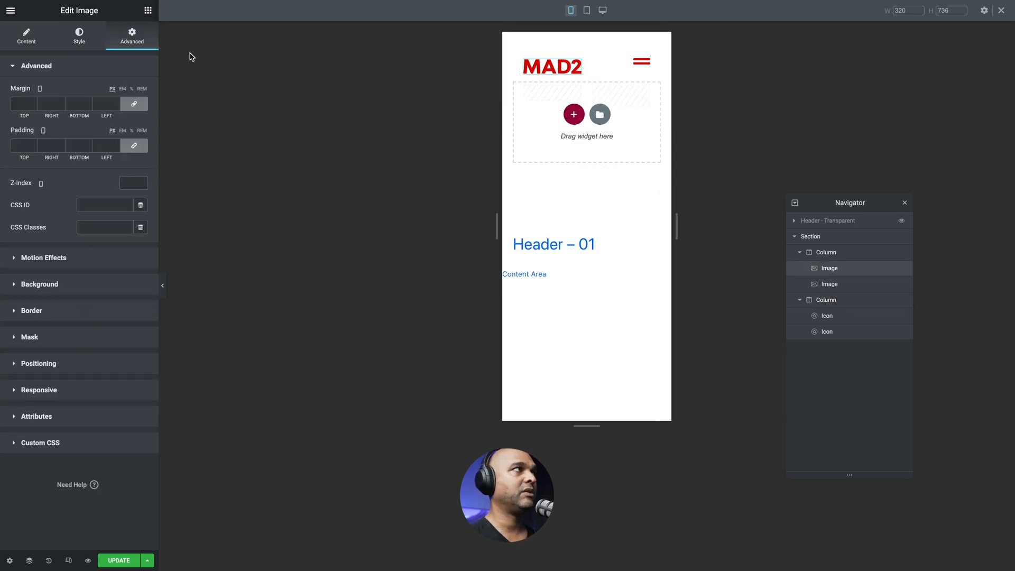
left_click(77, 38)
left_click(134, 88)
left_click(129, 103)
type("80")
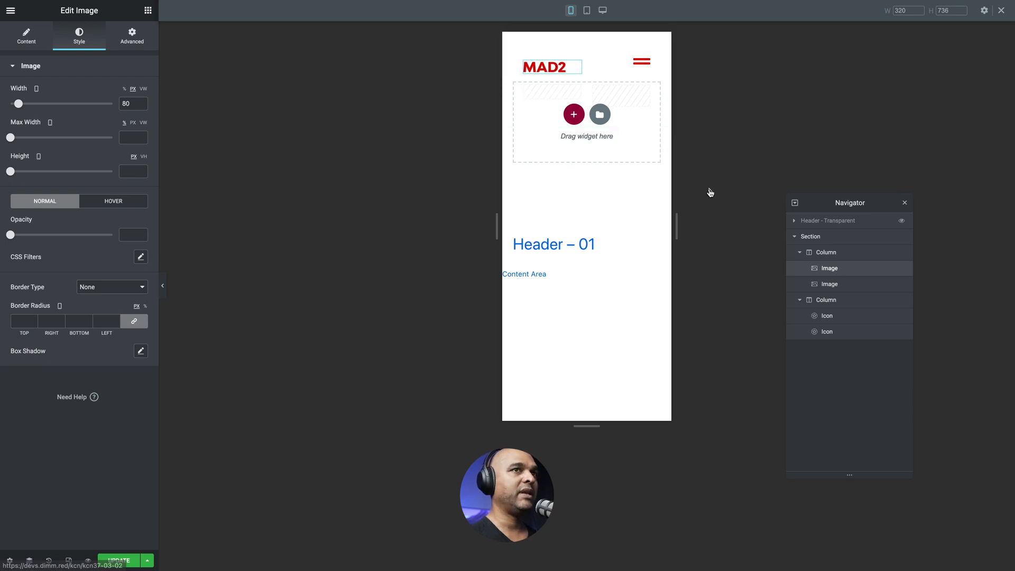
Step: Set the header section's padding to 20 px on all sides for mobile, update the template, and reload the page preview
left_click(805, 237)
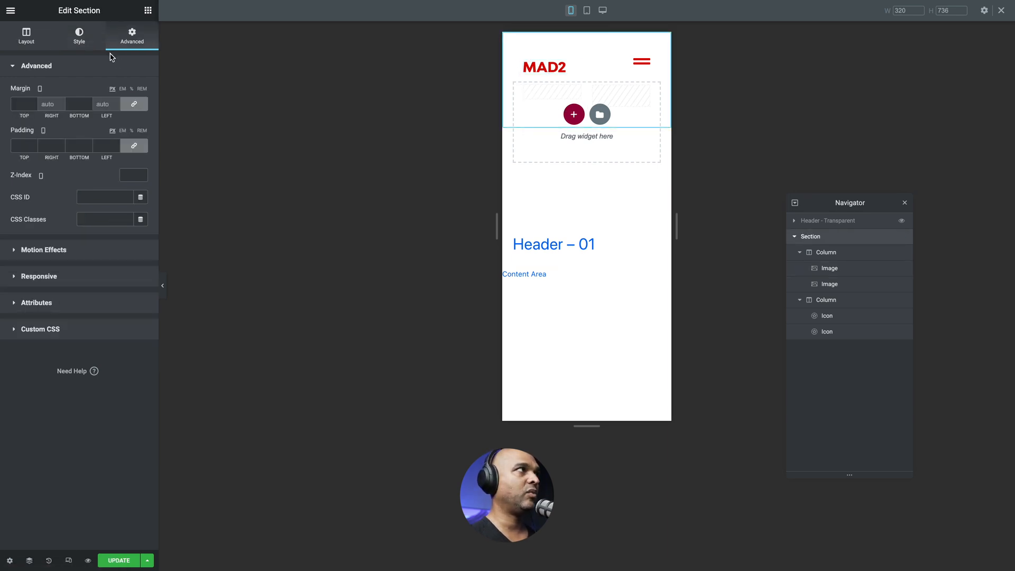
left_click(22, 145)
type("20")
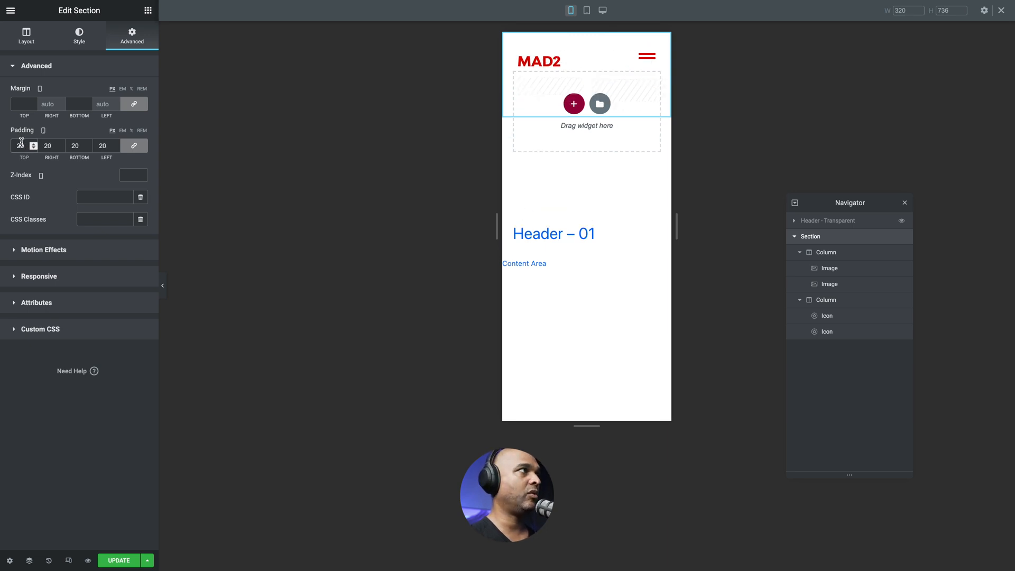
left_click(117, 558)
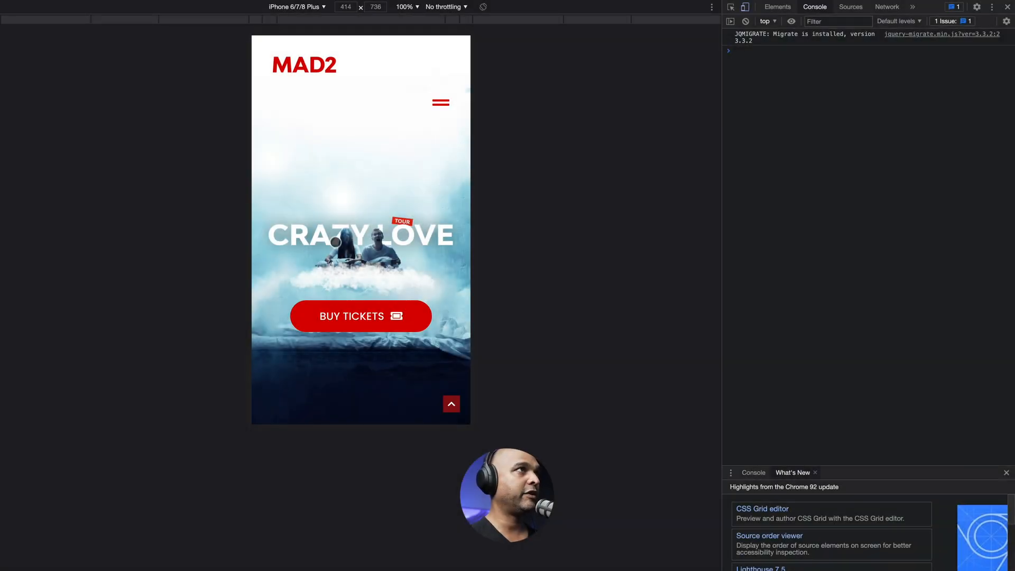
key("super+r")
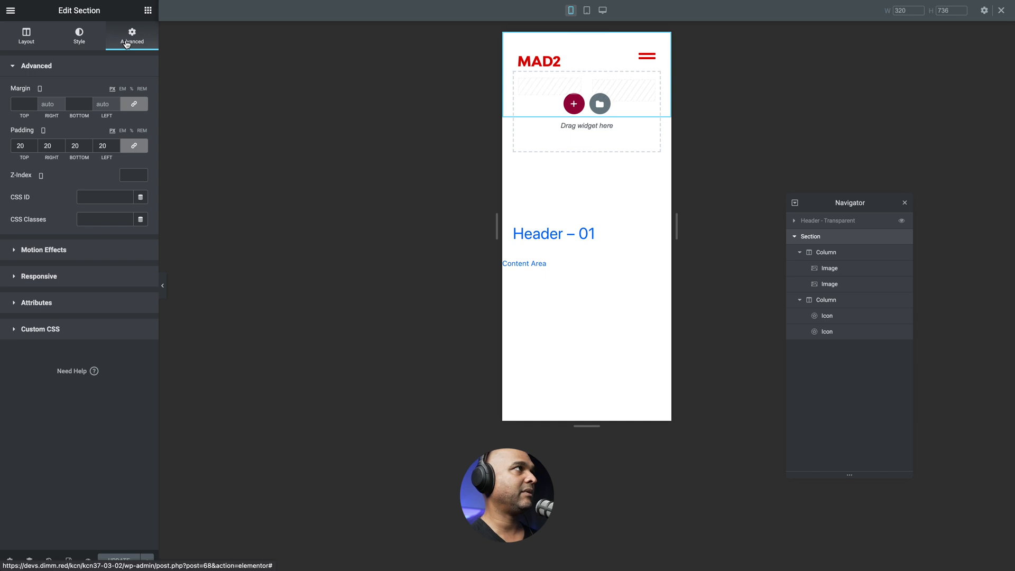
Step: Set the header section's bottom margin to -108 px for mobile, update the template, and reload the page preview
left_click(134, 104)
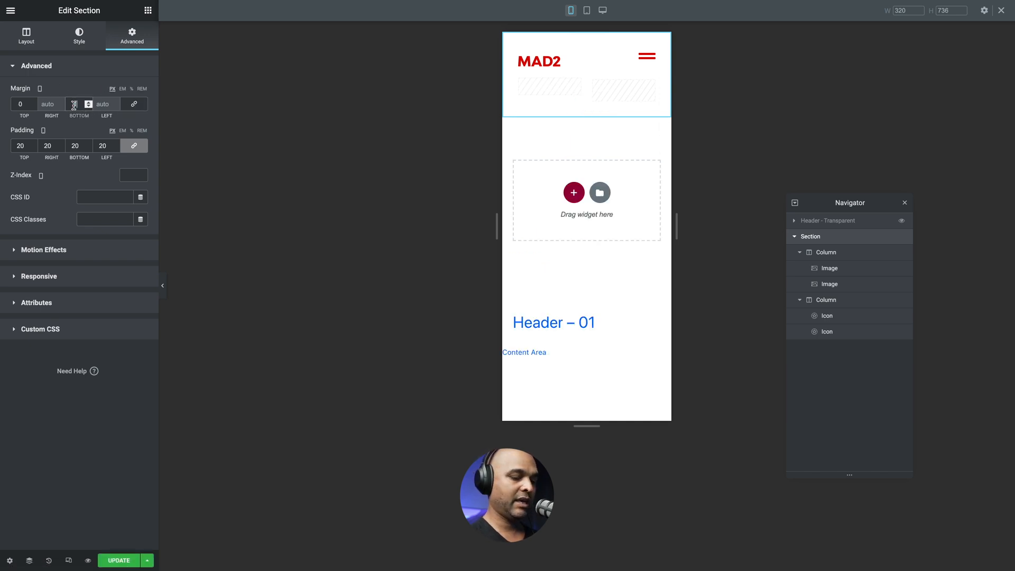
type("108")
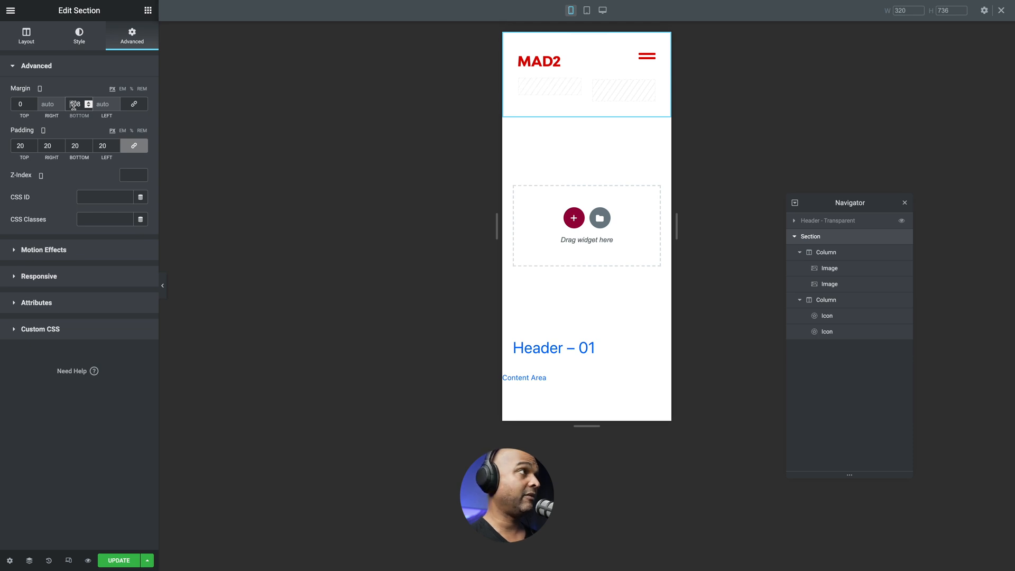
left_click(74, 104)
type("-")
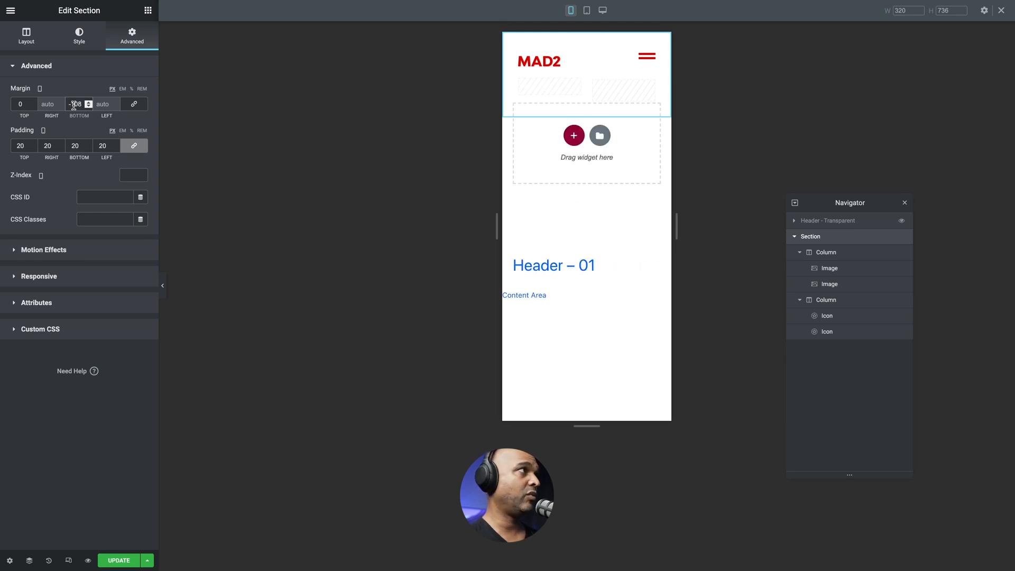
left_click(120, 561)
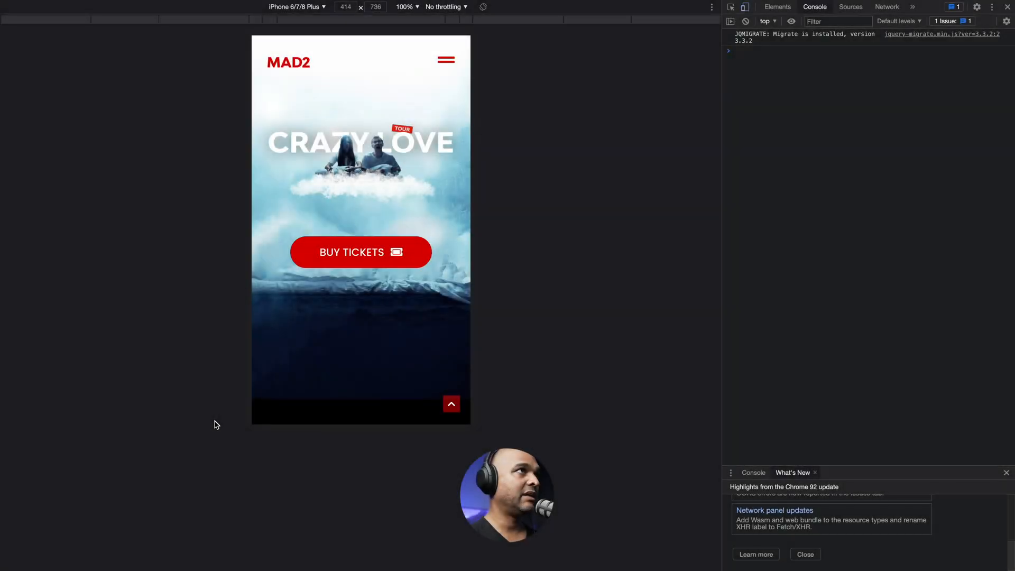
key("super+r")
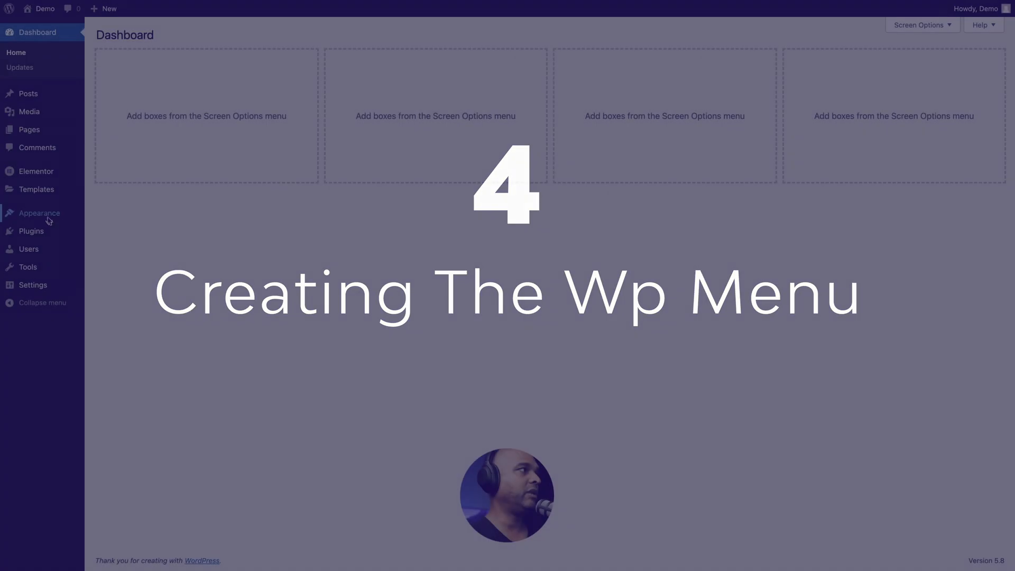
Step: Open the WordPress menu management page and create a menu named New Menu
mouse_move(15, 214)
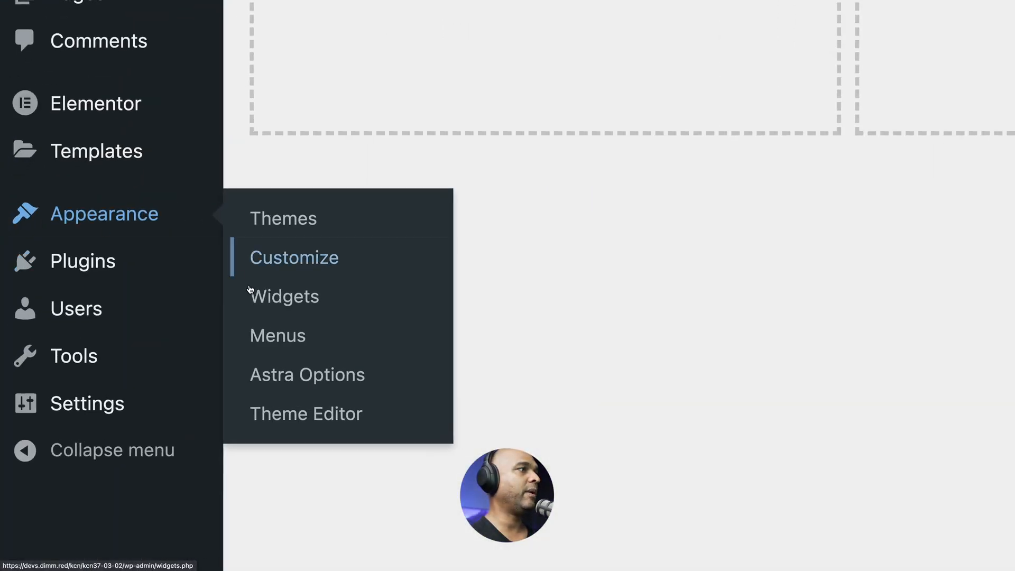
left_click(278, 336)
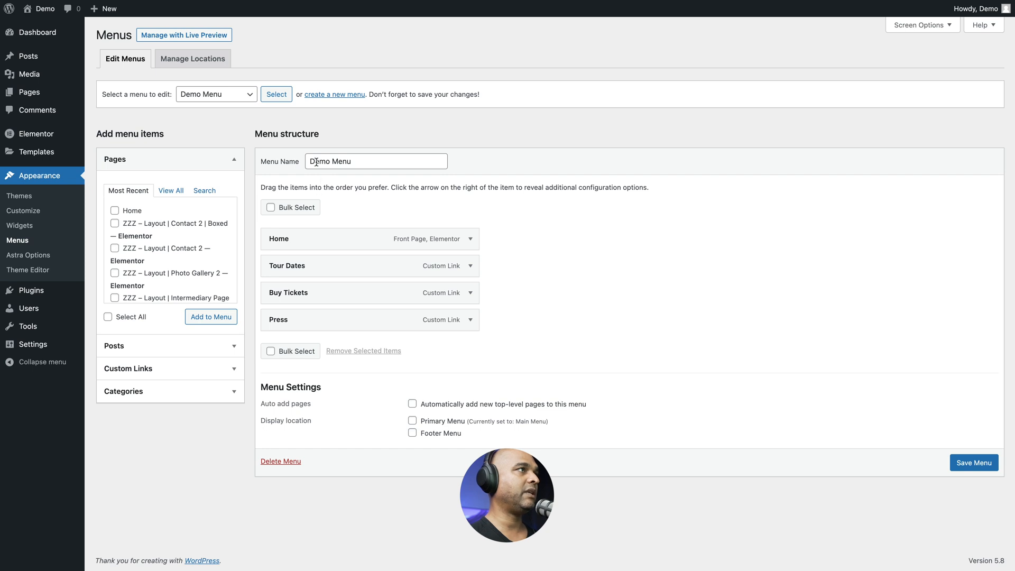
left_click(332, 97)
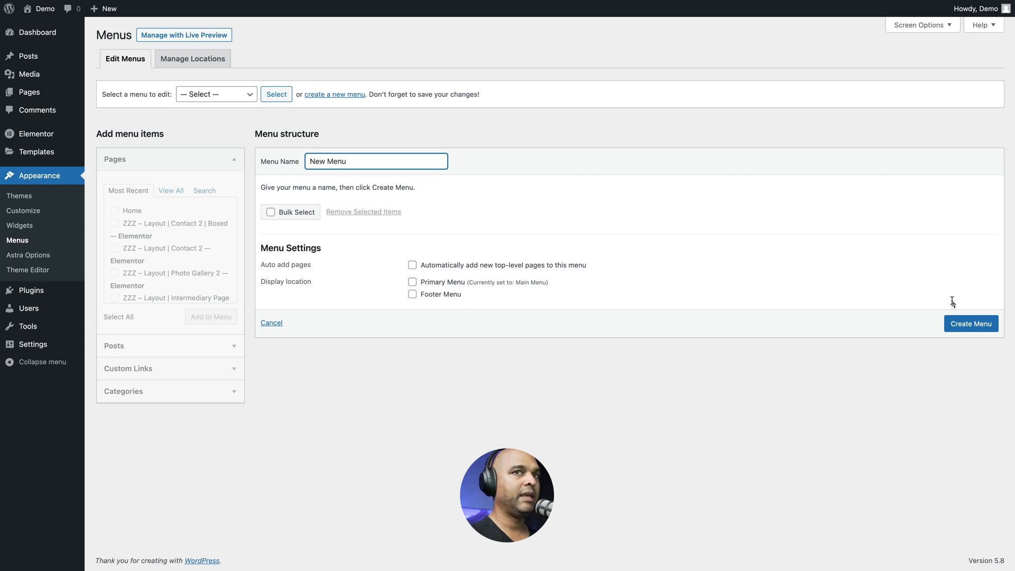
scroll(966, 330, "up", 5)
scroll(966, 331, "down", 5)
left_click(967, 331)
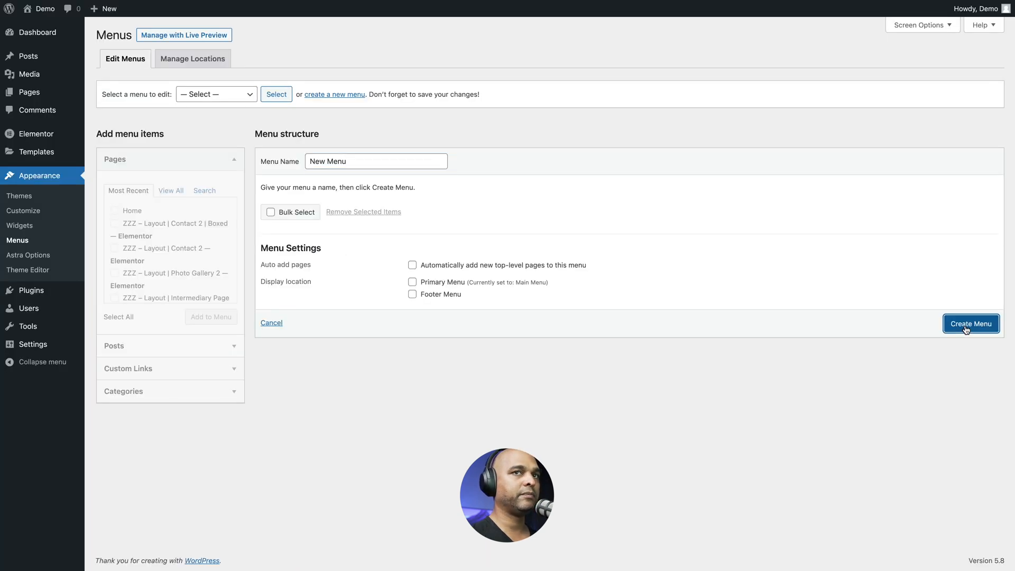
Step: Add the Home, Contact 2 Boxed, Contact 2 and Photo Gallery 2 pages to New Menu and save it
left_click(115, 211)
left_click(115, 223)
left_click(115, 248)
left_click(114, 273)
left_click(206, 317)
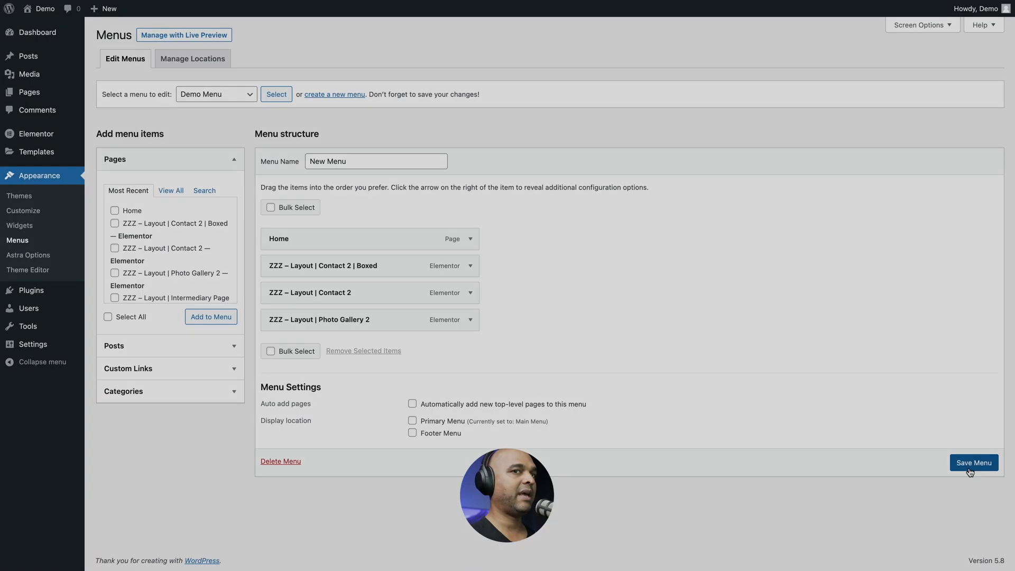
left_click(978, 468)
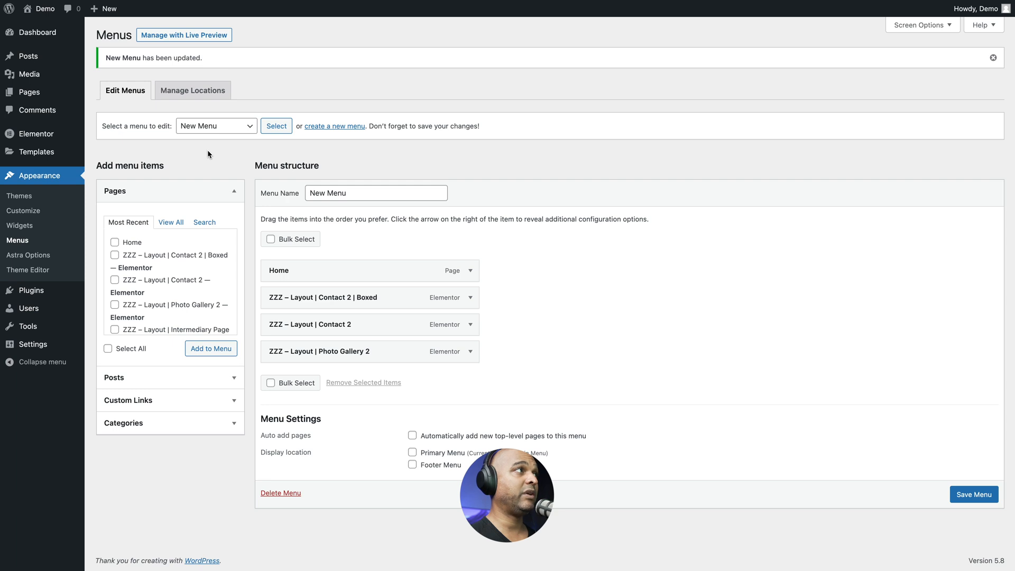
Step: Switch from New Menu to another existing menu for editing
left_click(202, 127)
left_click(195, 42)
left_click(274, 124)
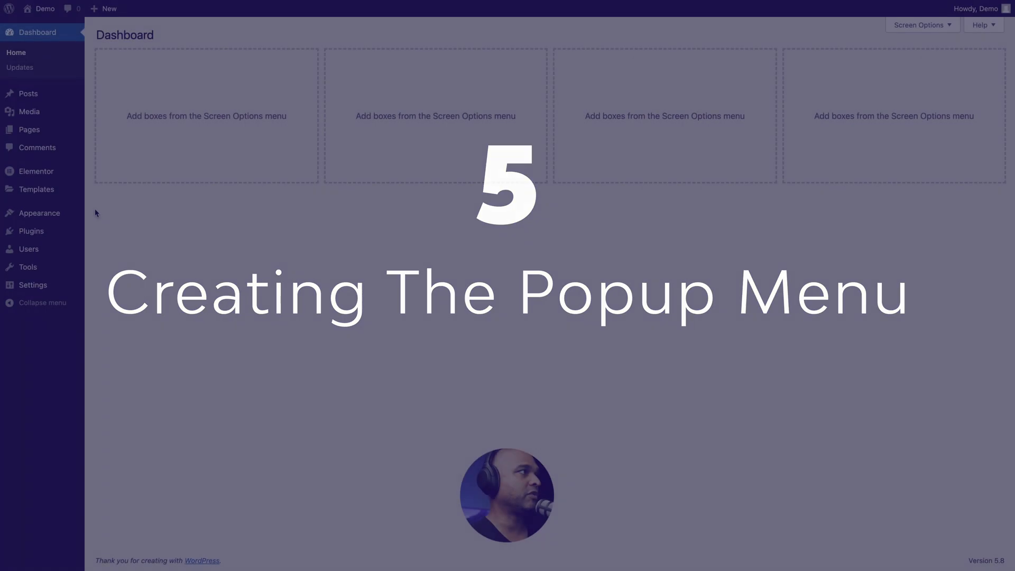
Step: Create a new Elementor template of type Popup named "Popup: Full Menu"
mouse_move(34, 190)
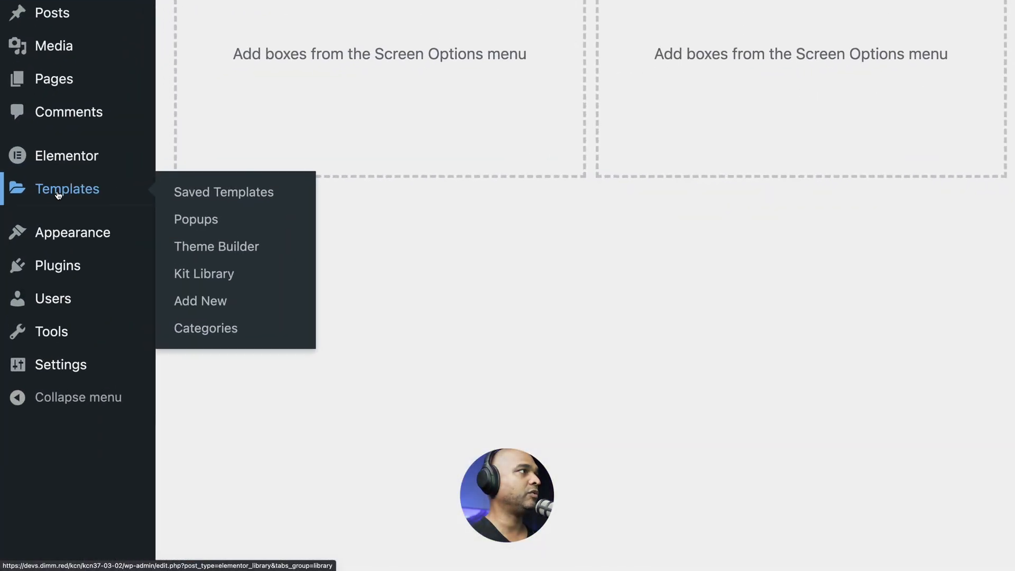
left_click(187, 222)
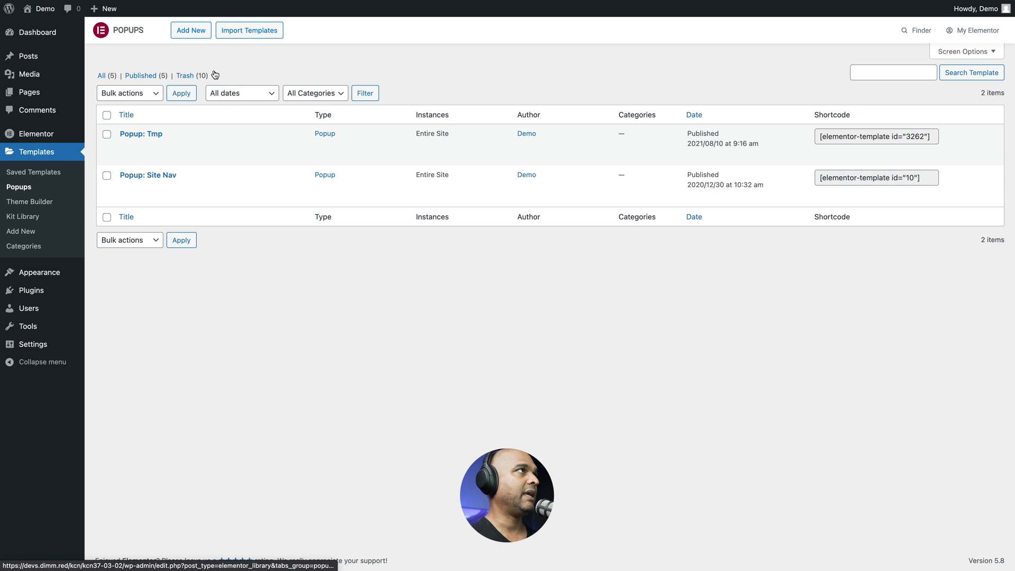
left_click(191, 30)
left_click(538, 283)
left_click(538, 282)
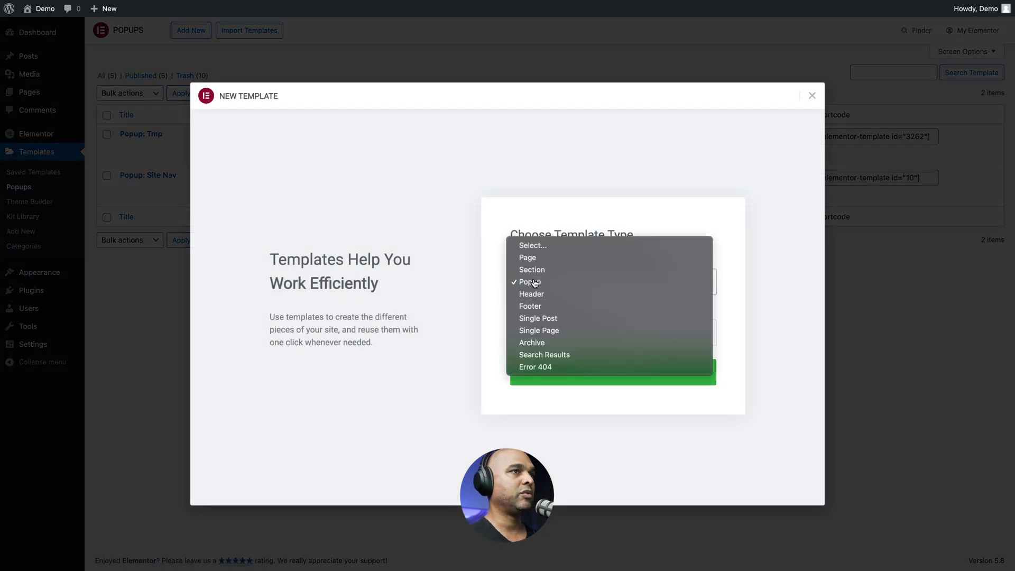
left_click(533, 333)
type("Popup: Full Menu")
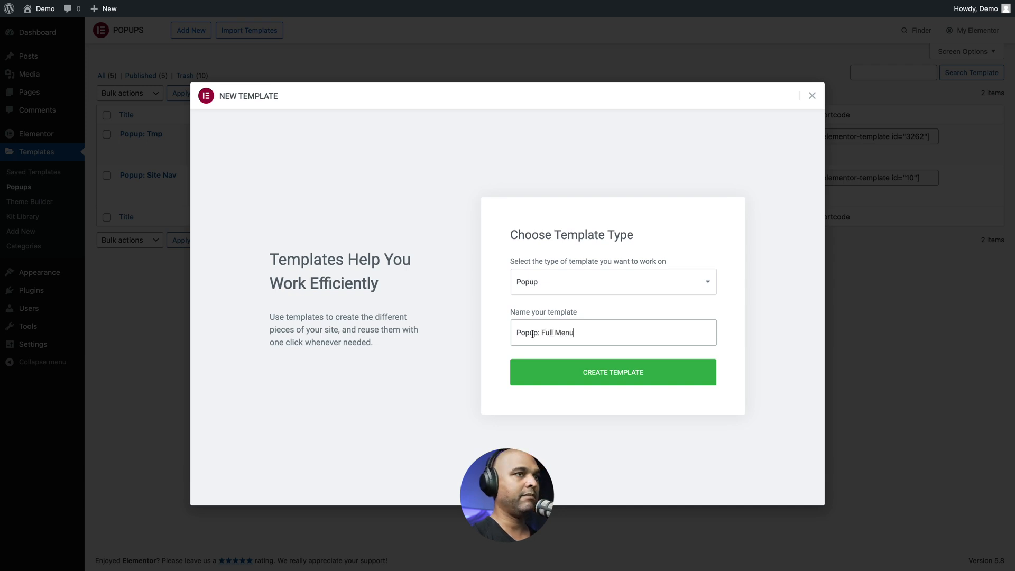
left_click(601, 373)
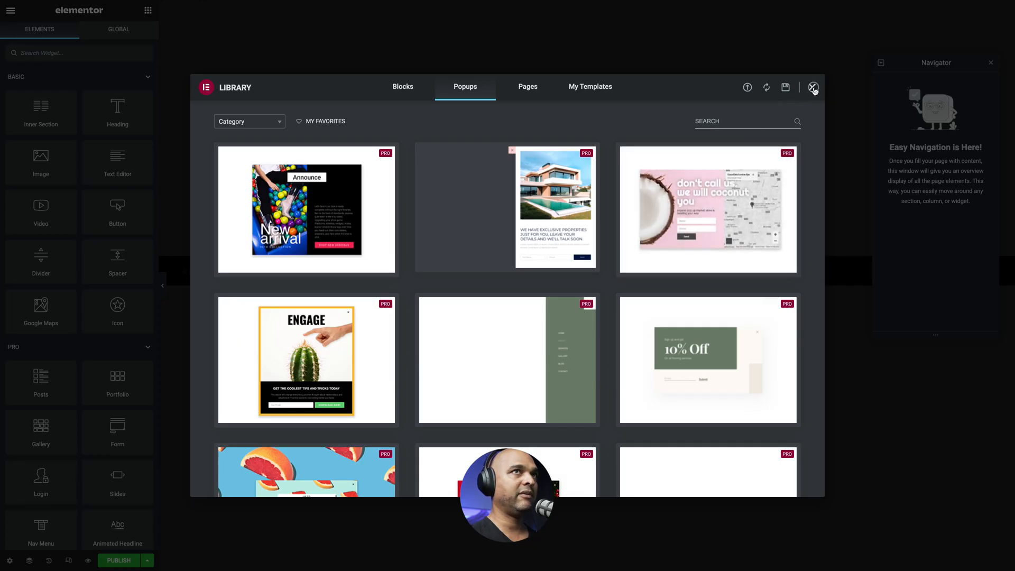
Step: Dismiss the template library and add a section with two equal columns to the blank popup
left_click(812, 88)
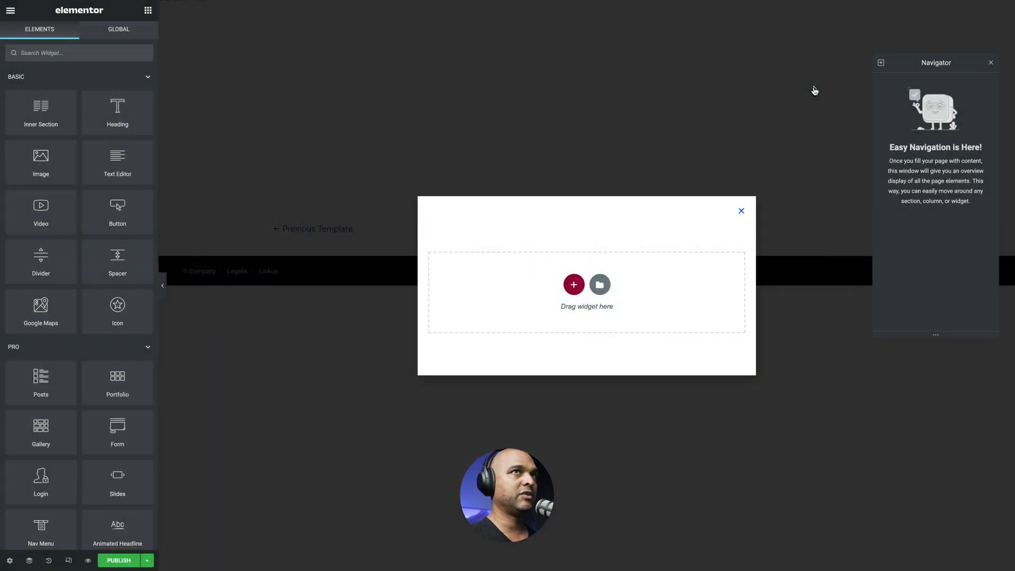
left_click(574, 285)
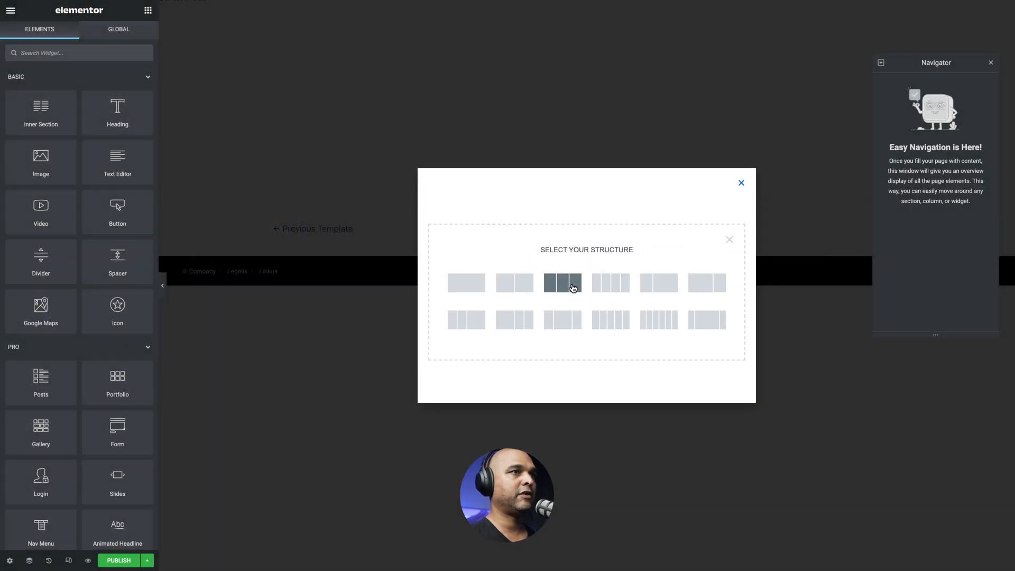
left_click(515, 285)
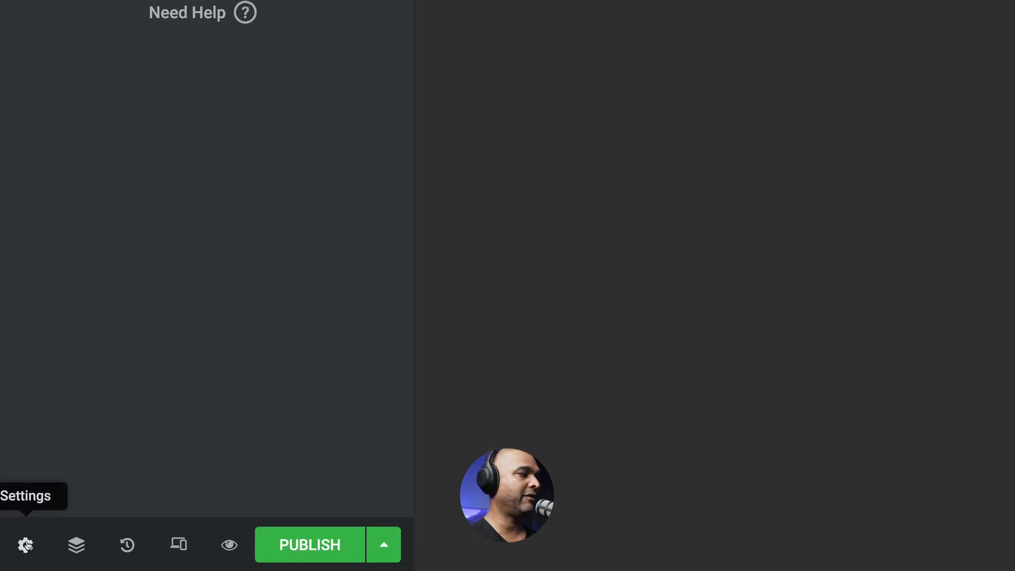
Step: Set the popup's width to 100 VW and its height to a custom 100 VH
left_click(25, 544)
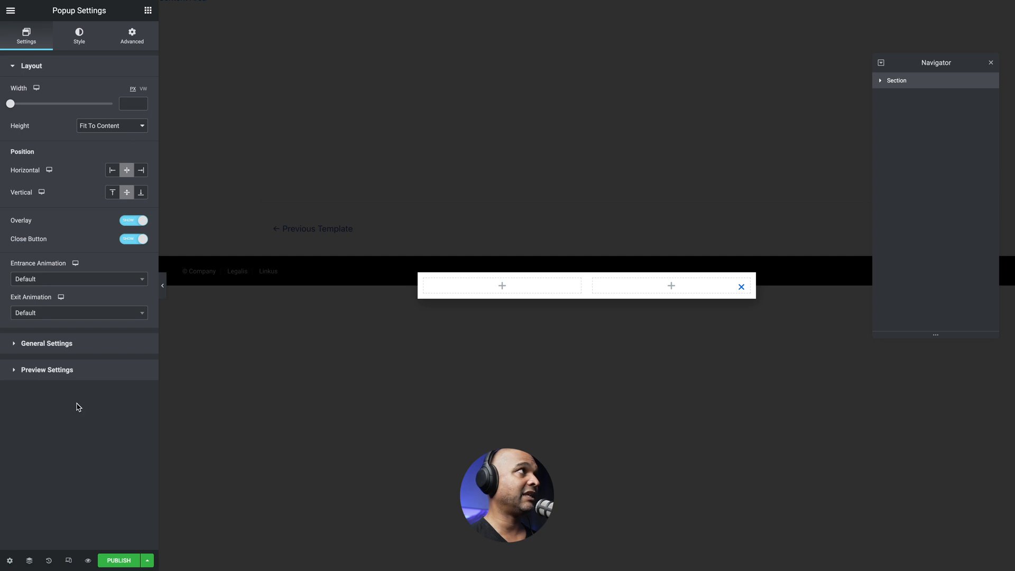
left_click(142, 90)
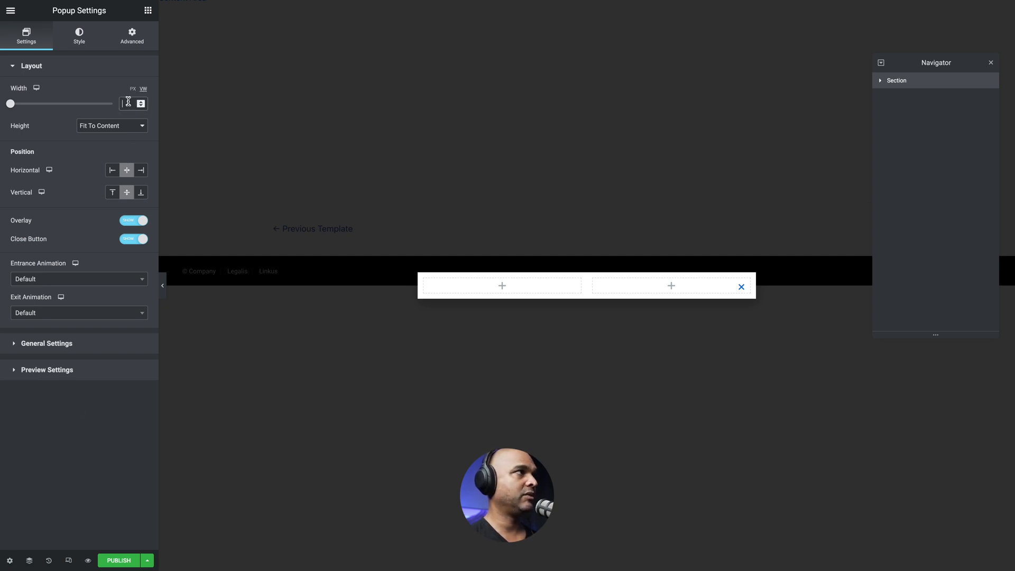
left_click(128, 102)
type("100")
left_click(112, 127)
left_click(96, 148)
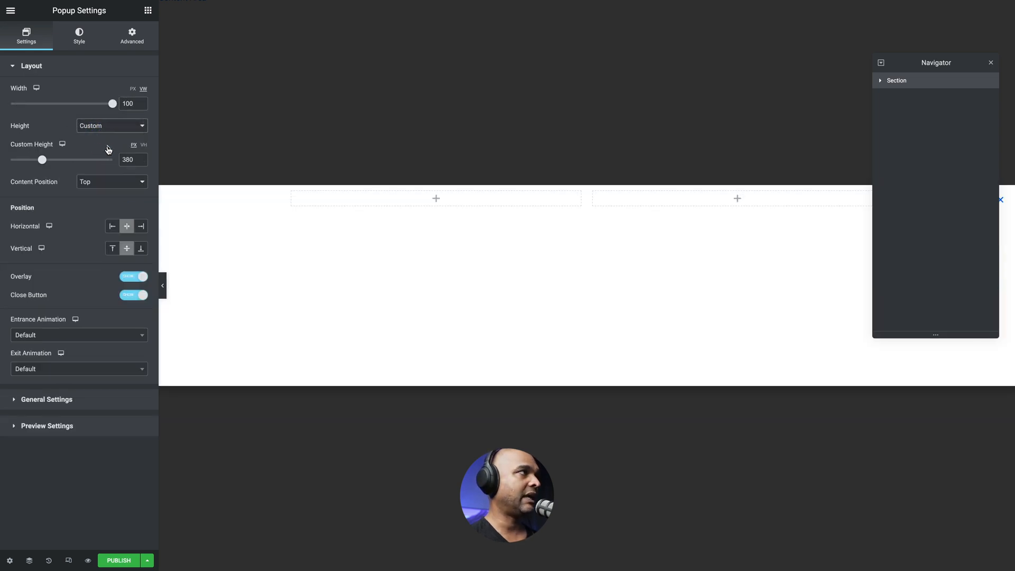
left_click(143, 145)
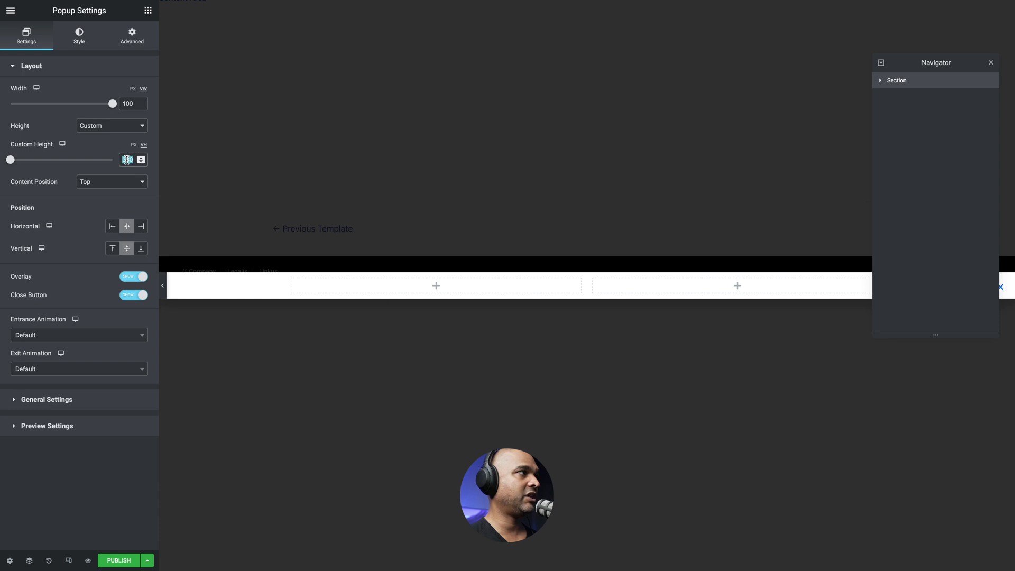
left_click(127, 160)
type("100")
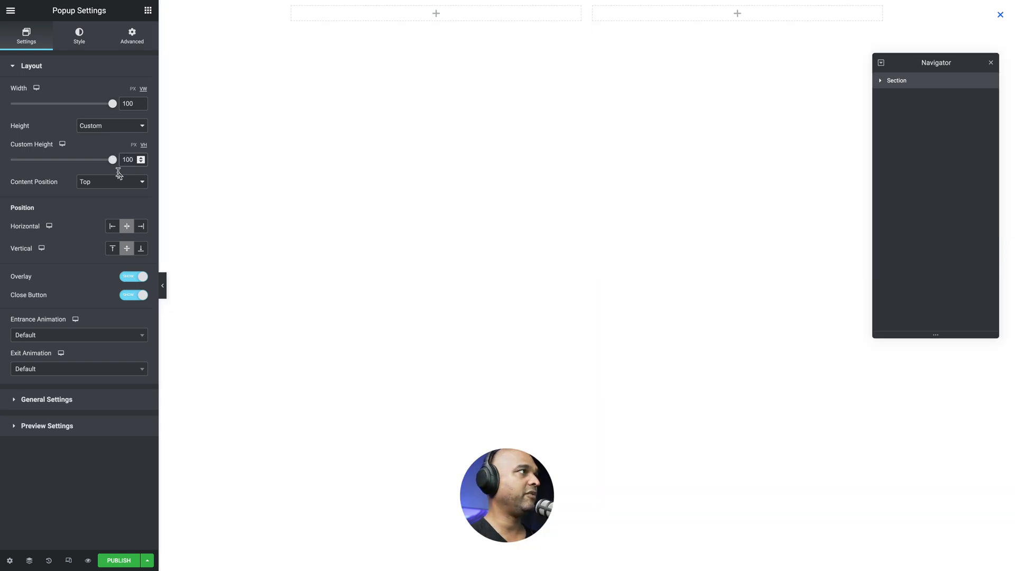
Step: Hide the popup's overlay and set its exit animation to Slide Out Up with a duration of 0,6 seconds
left_click(130, 285)
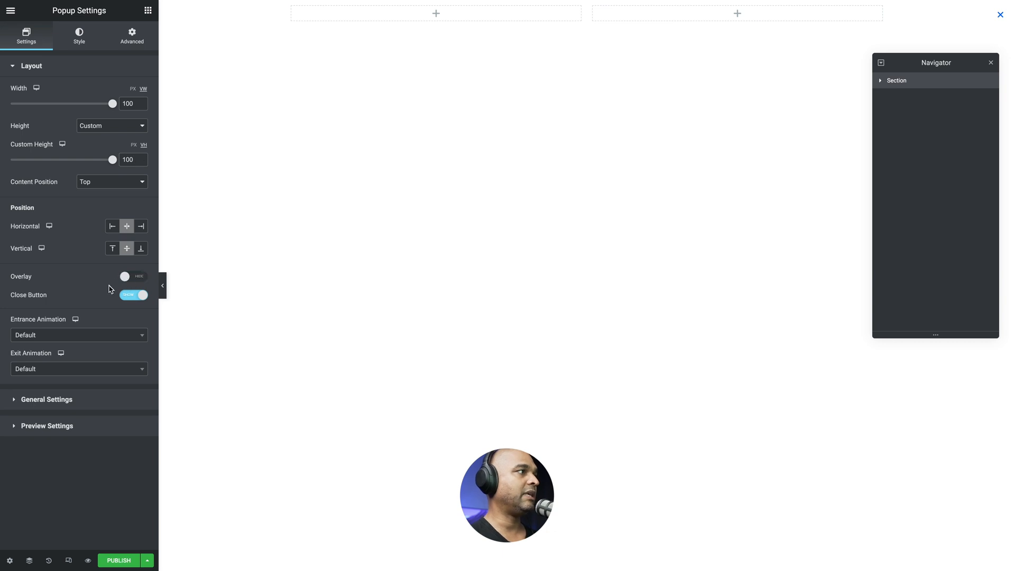
left_click(32, 373)
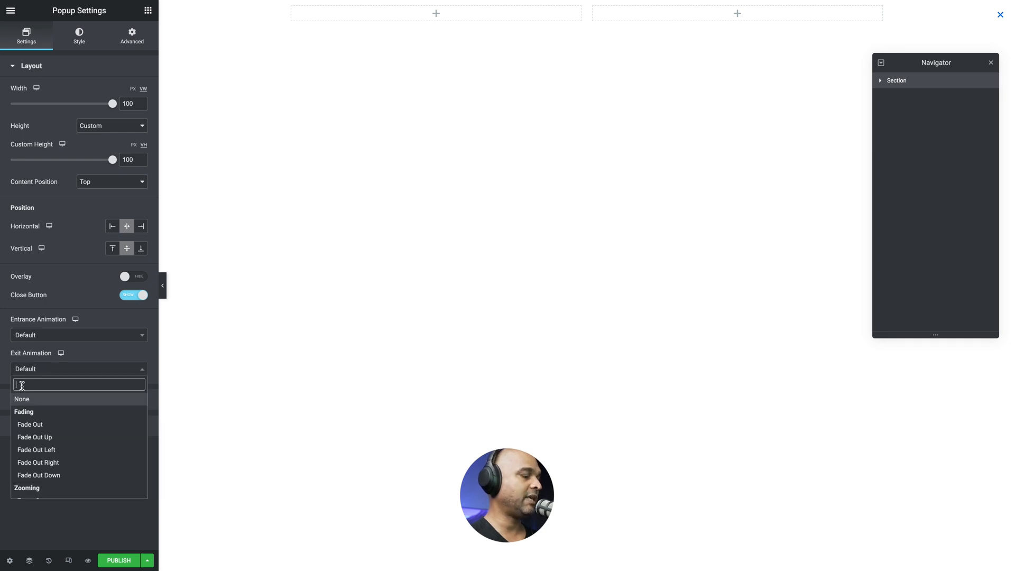
type("slide")
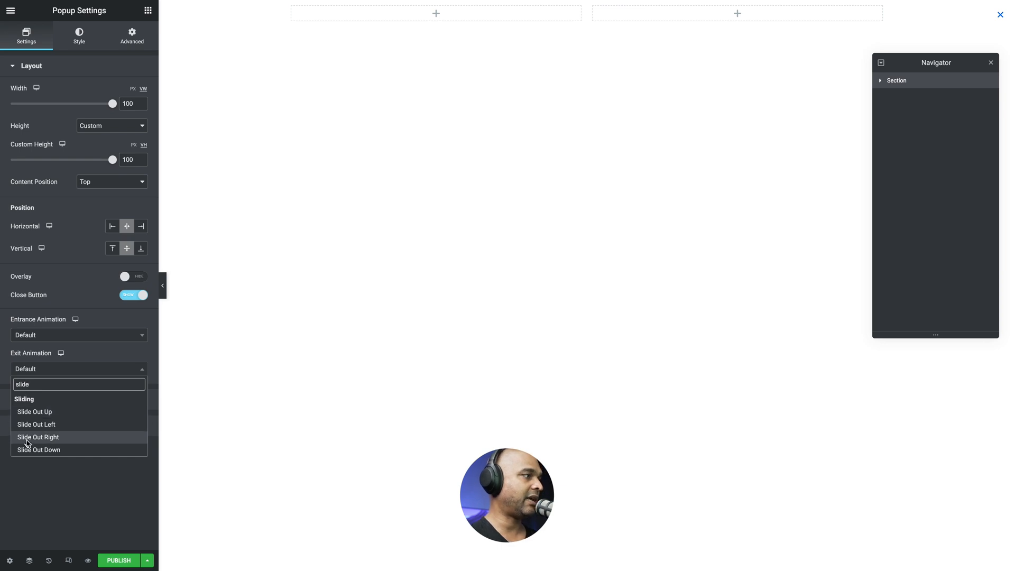
left_click(35, 411)
double_click(126, 403)
type("0")
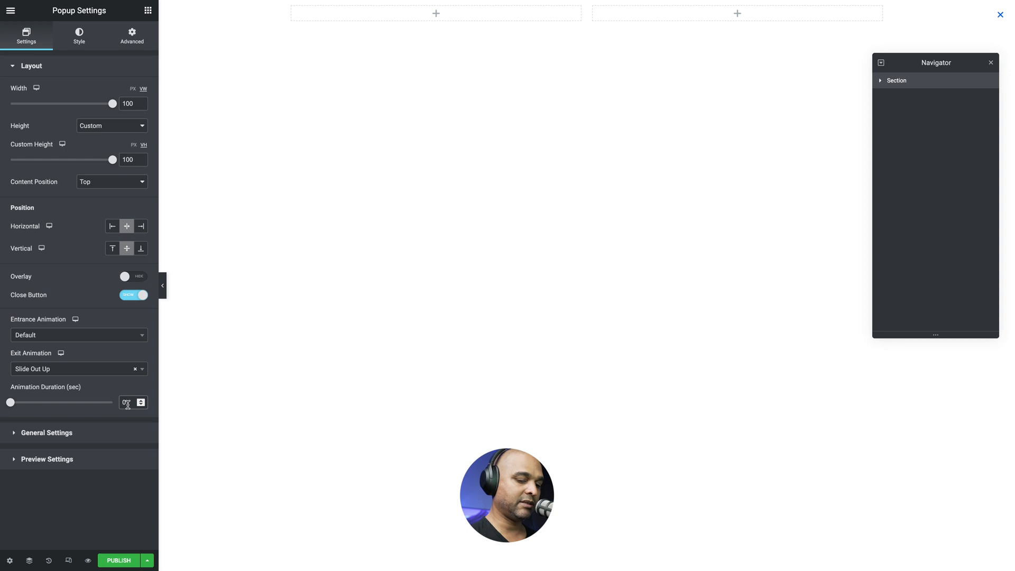
type(",6")
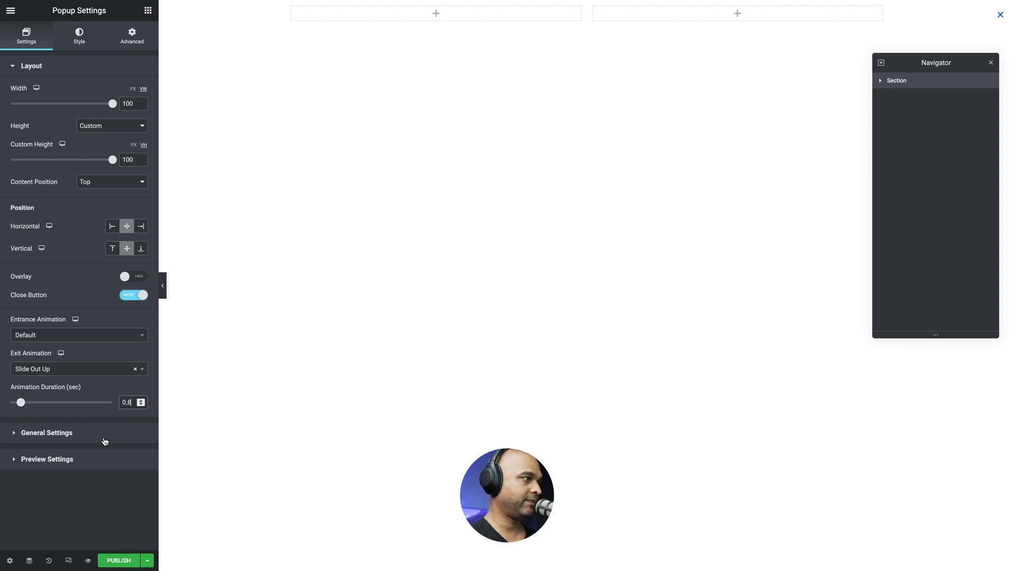
Step: Give the popup a classic background with a fully transparent color
left_click(77, 35)
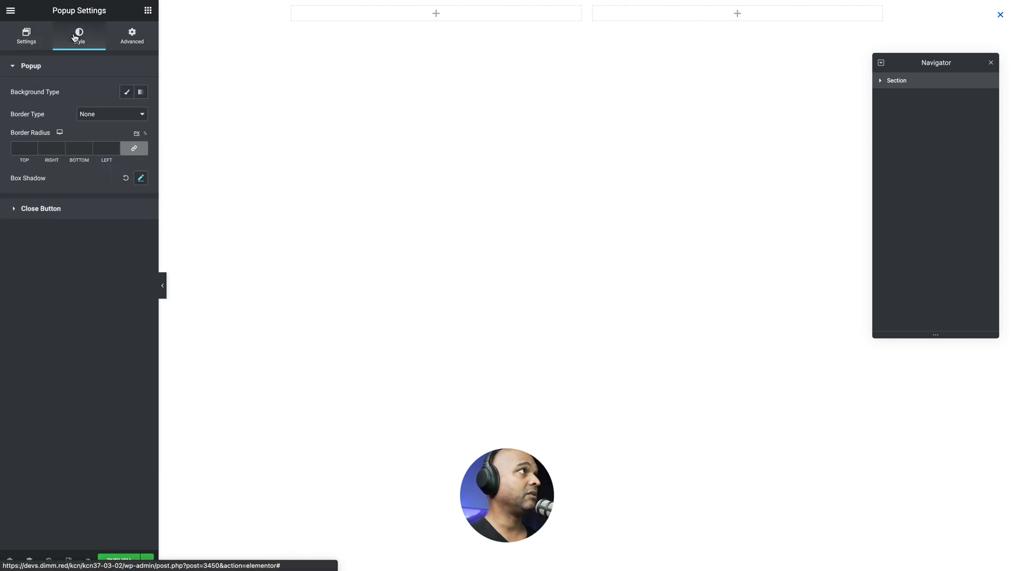
left_click(126, 94)
left_click(141, 114)
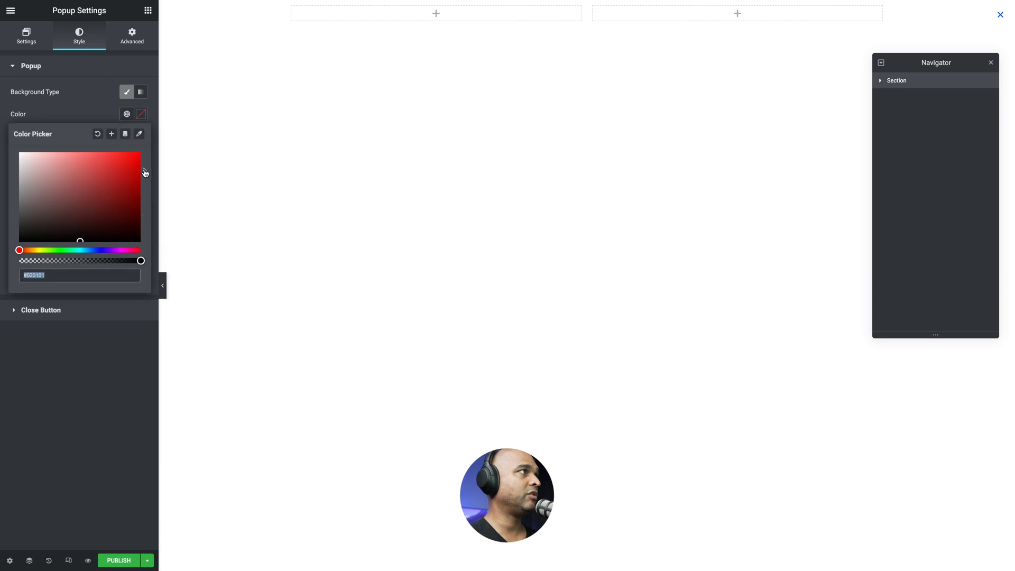
left_click_drag(140, 261, 8, 258)
left_click(62, 378)
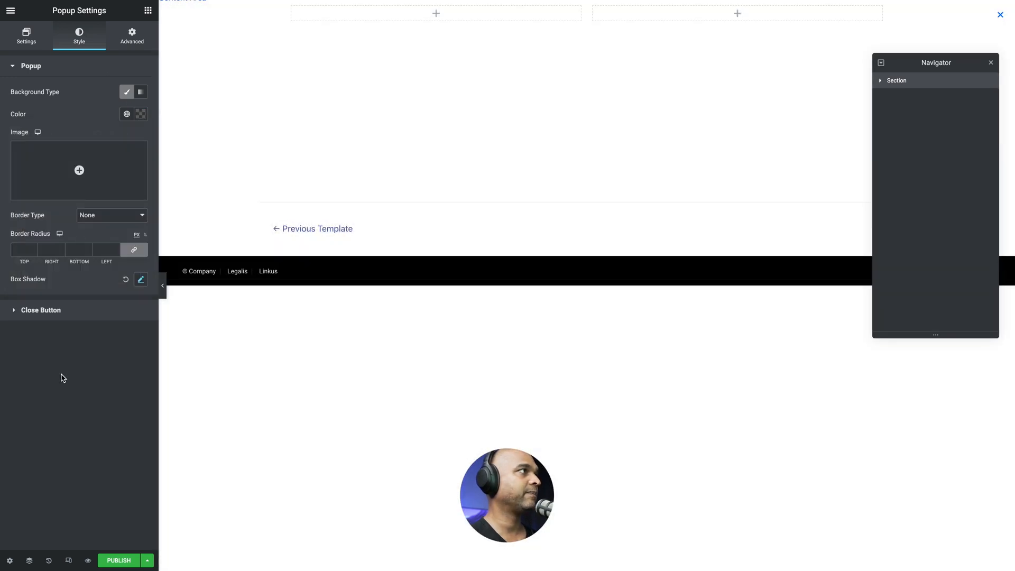
Step: Set the popup close button's vertical position to 30 px and its horizontal position to 35 px
left_click(47, 312)
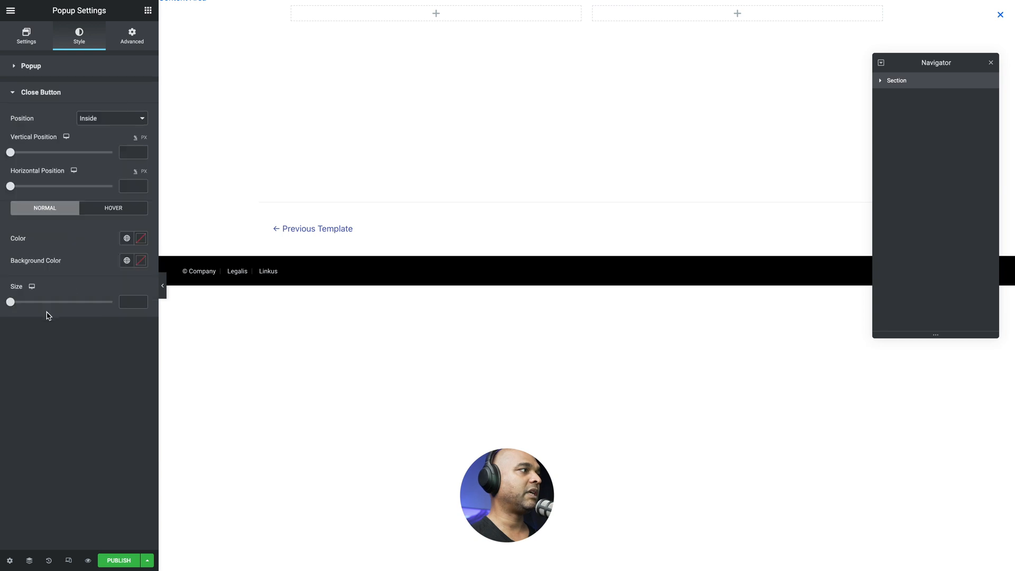
left_click(144, 138)
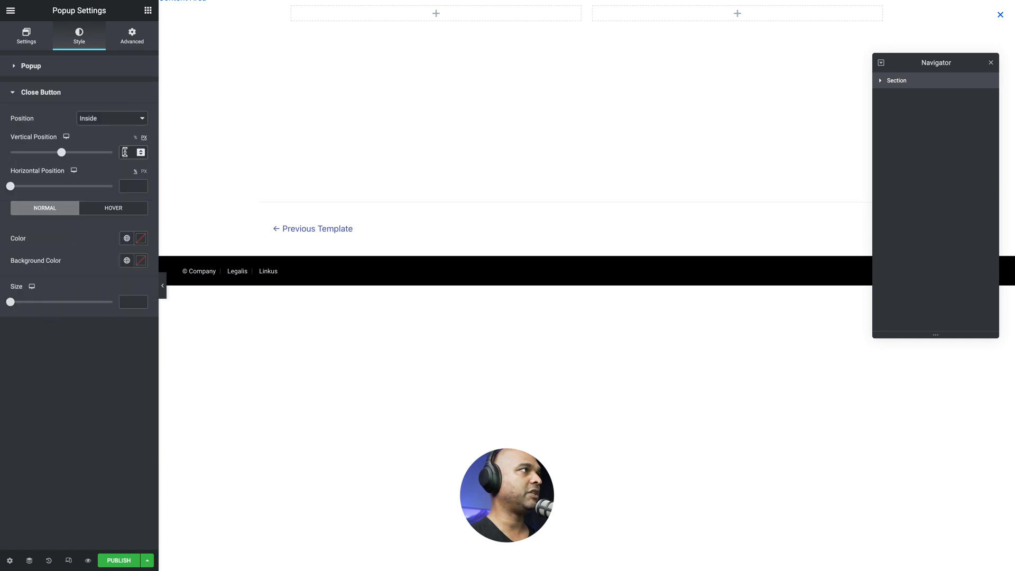
left_click(125, 153)
type("30")
left_click(144, 172)
left_click(130, 187)
type("35")
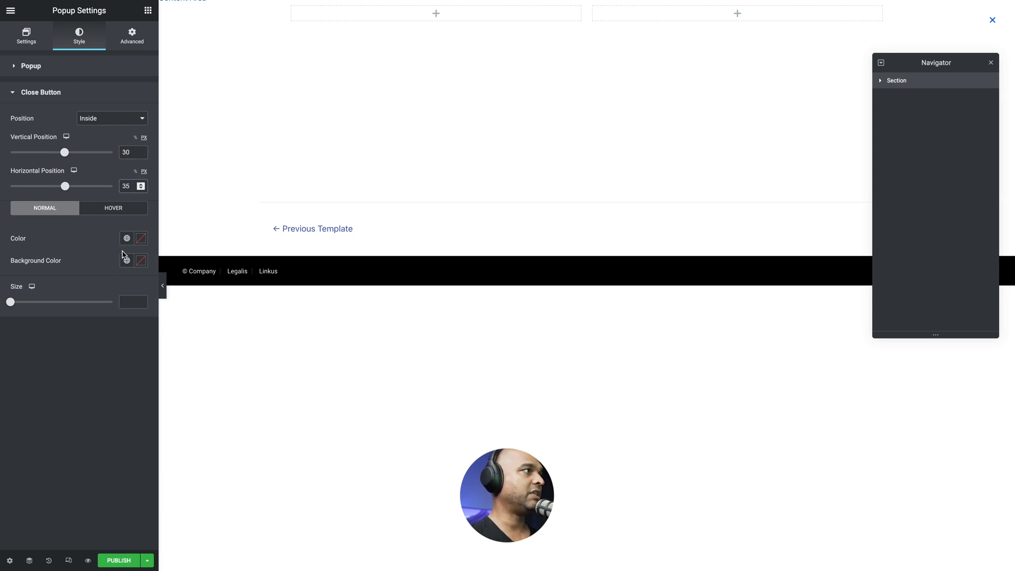
Step: Set the close button's normal color to white (#FFFFFF) and its size to 30
left_click(141, 238)
mouse_move(95, 284)
left_mouse_down()
mouse_move(70, 288)
mouse_move(4, 256)
mouse_move(94, 335)
mouse_move(63, 318)
left_mouse_up()
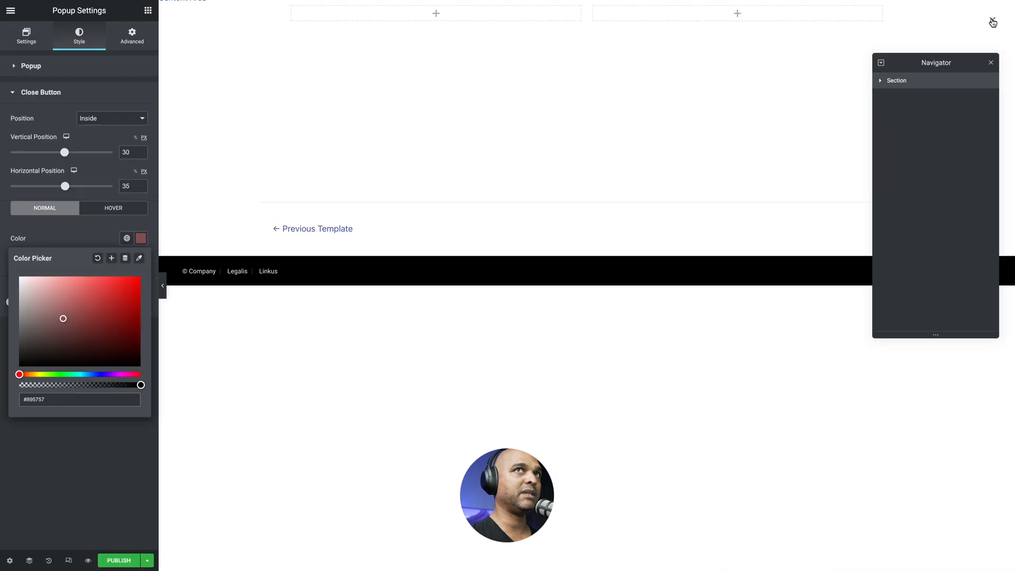
left_click_drag(46, 284, 1, 235)
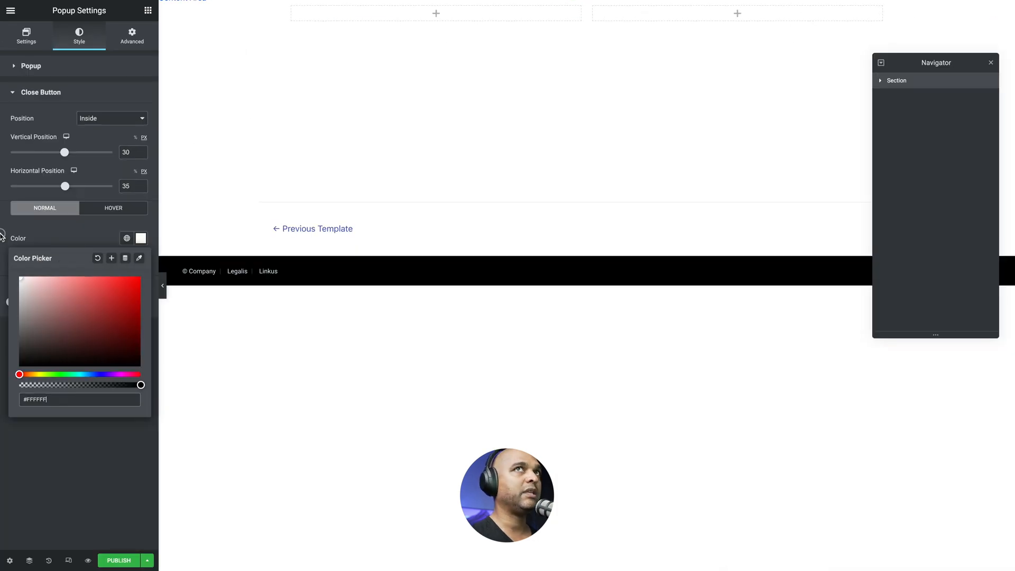
left_click(41, 235)
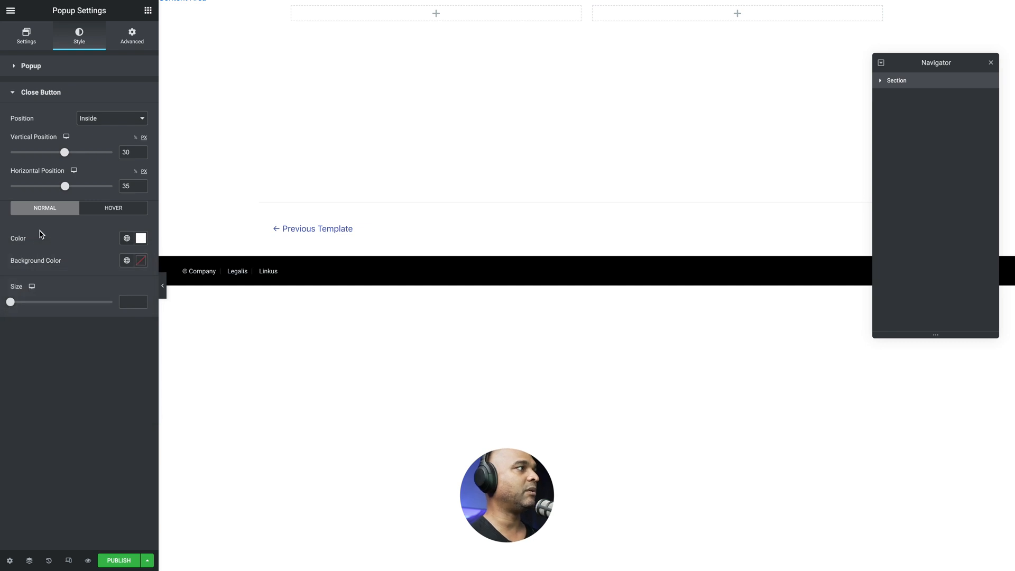
left_click(127, 300)
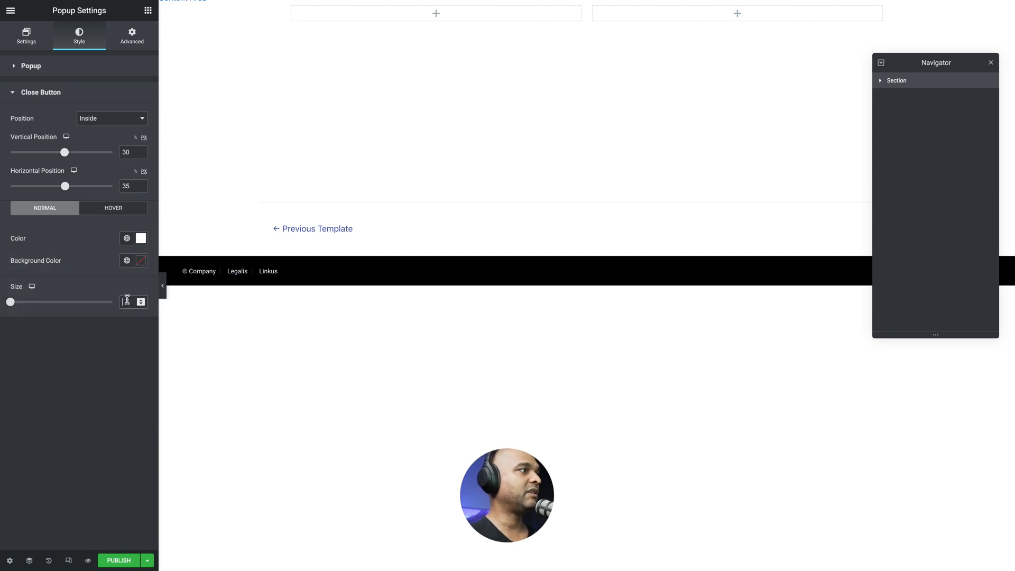
type("30")
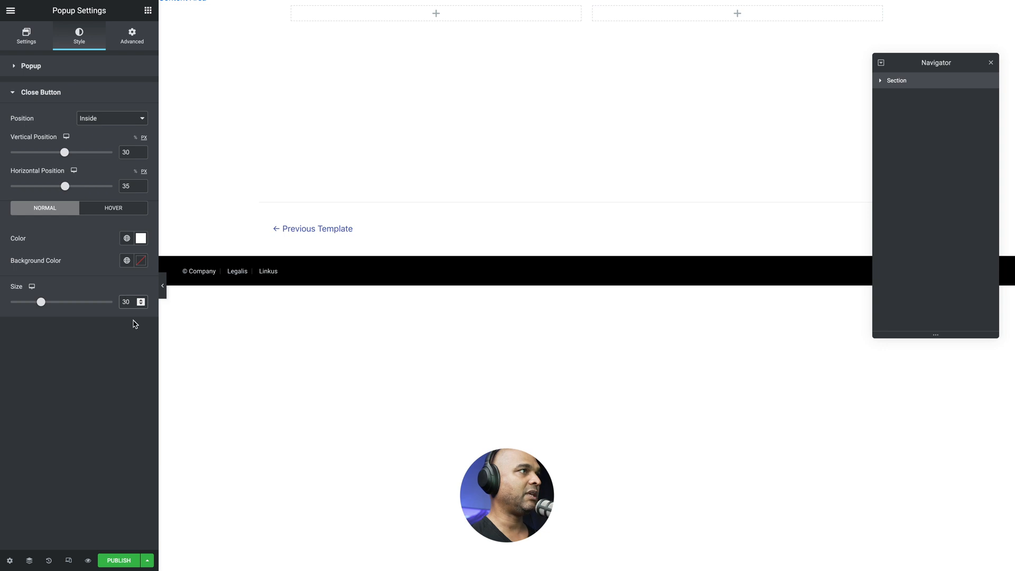
Step: Publish the popup with an Include Entire Site condition, leaving the triggers and advanced rules unset
left_click(113, 562)
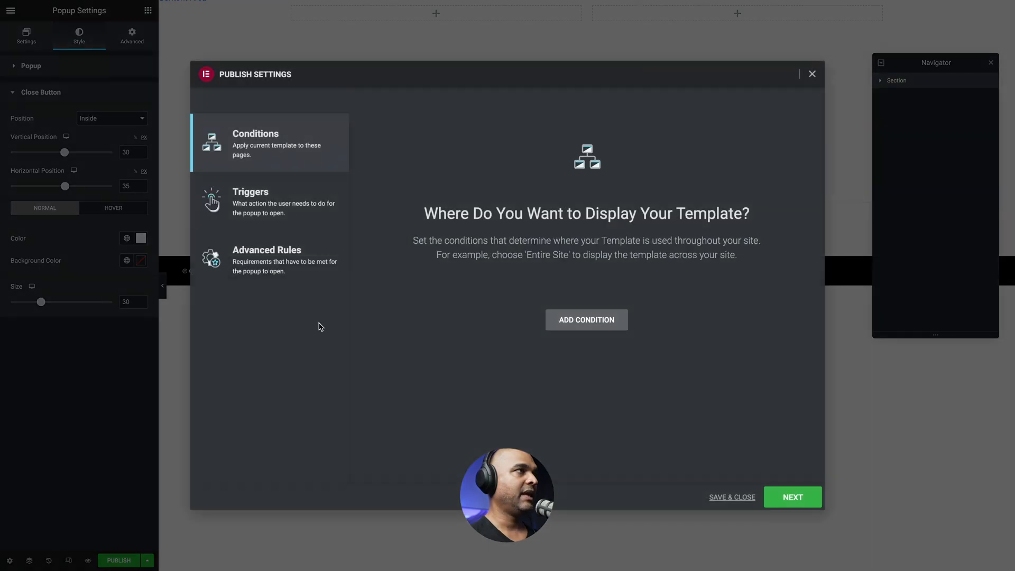
left_click(547, 320)
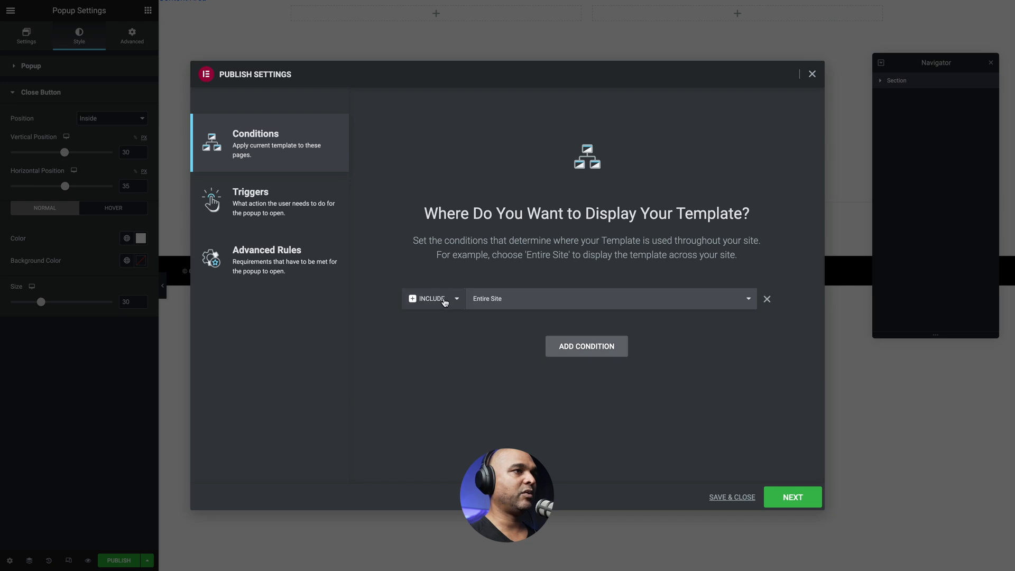
left_click(792, 499)
left_click(802, 501)
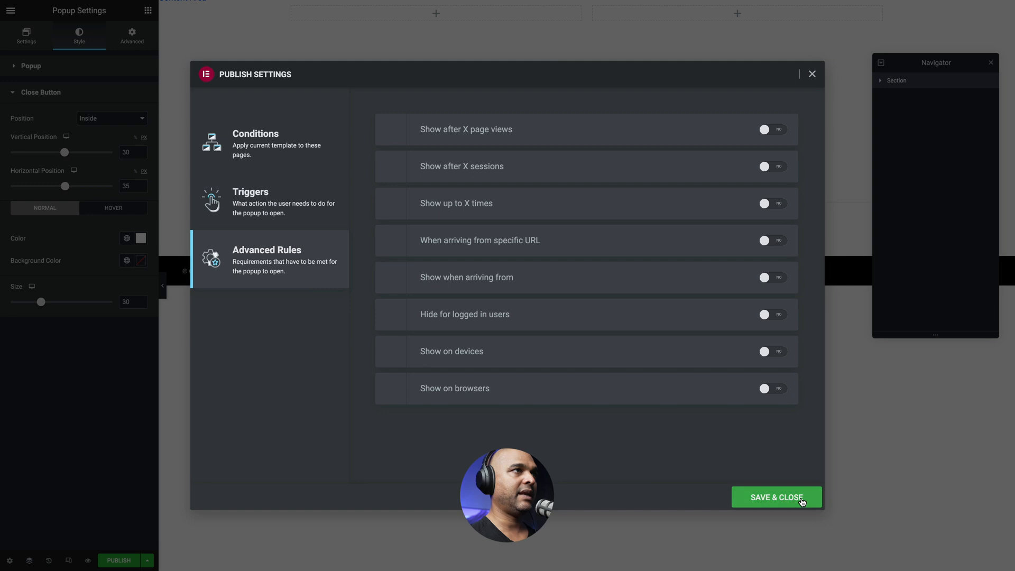
left_click(802, 500)
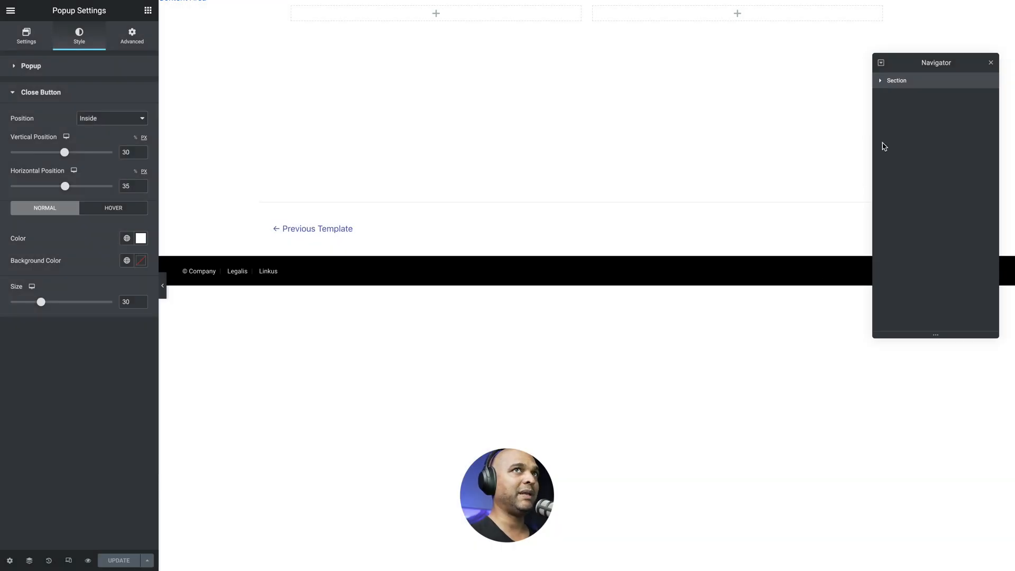
Step: Set the content width of the popup's two-column section to Full Width
left_click(895, 84)
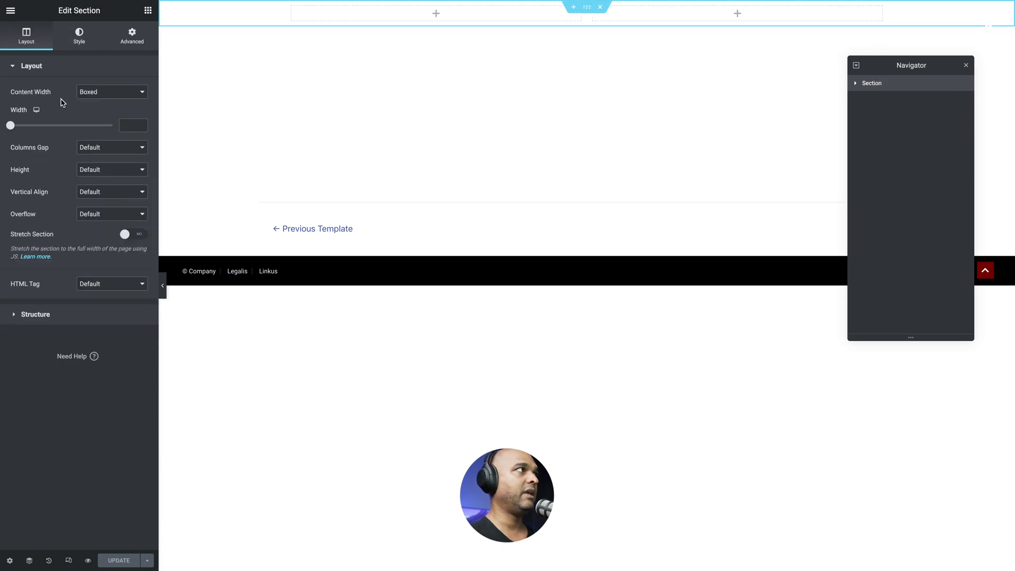
left_click(91, 95)
left_click(93, 103)
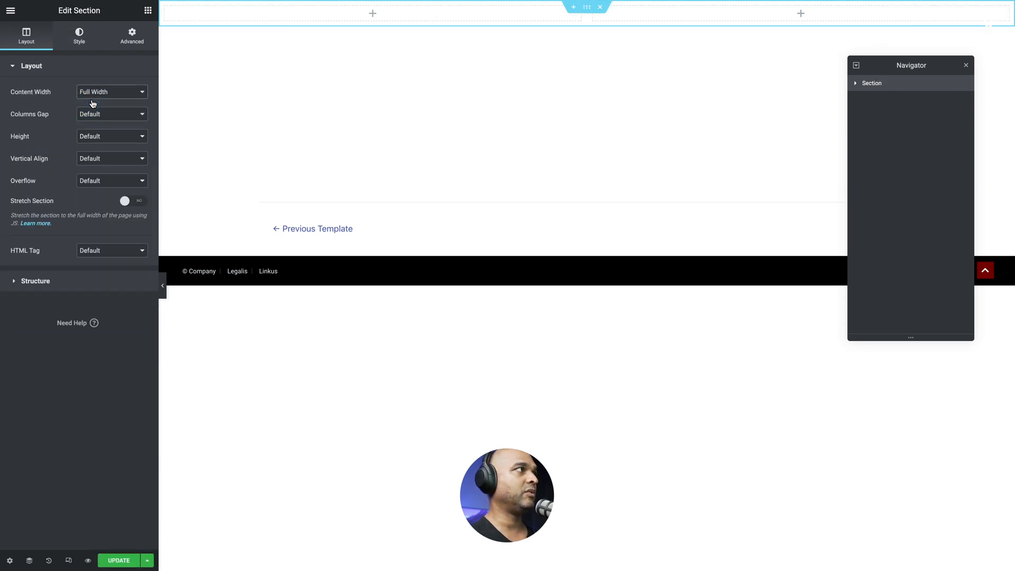
Step: Set the two-column section's height to a minimum of 100 VH and its column position to Stretch
left_click(89, 133)
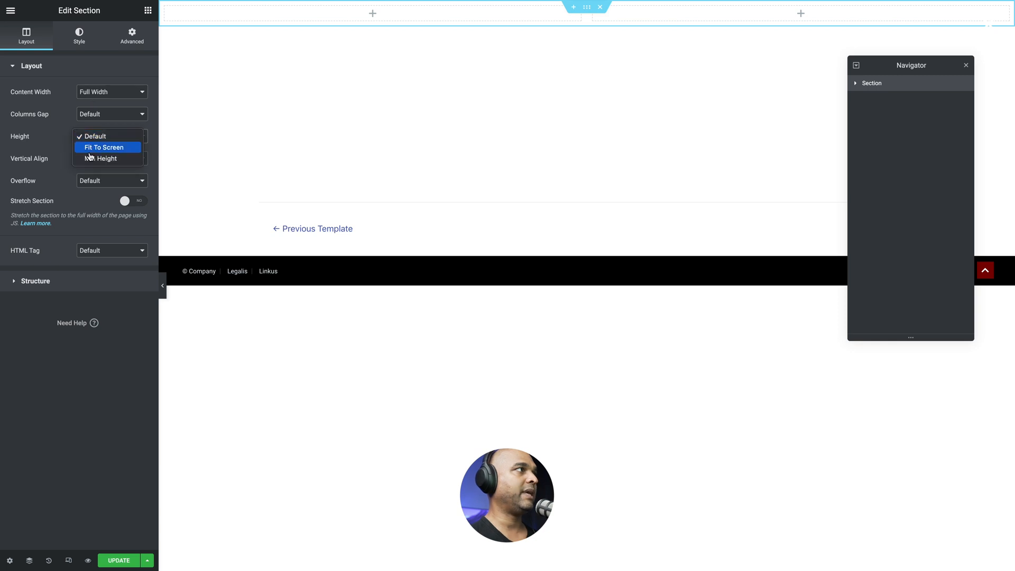
left_click(90, 157)
left_click(133, 155)
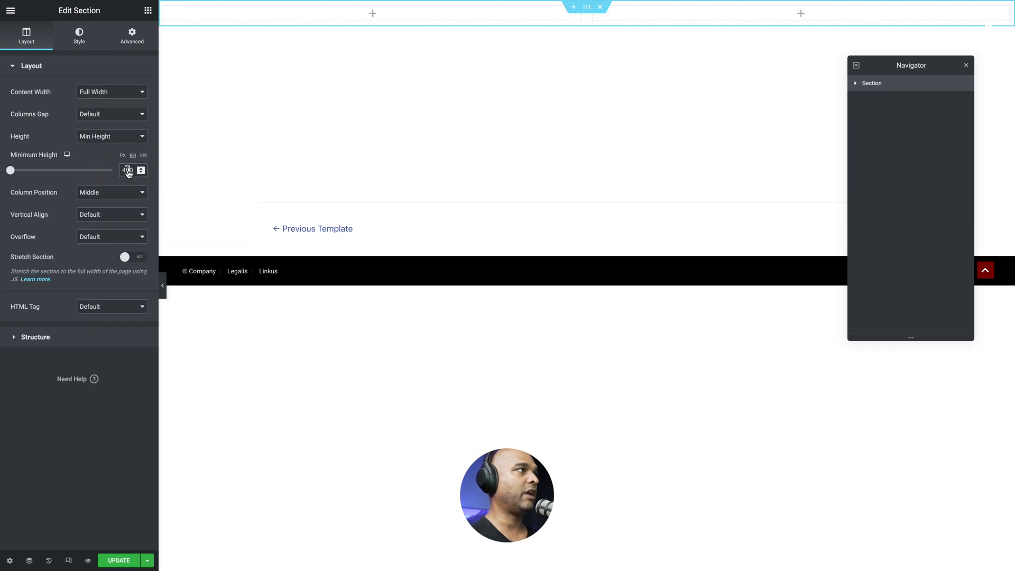
left_click(128, 170)
type("100")
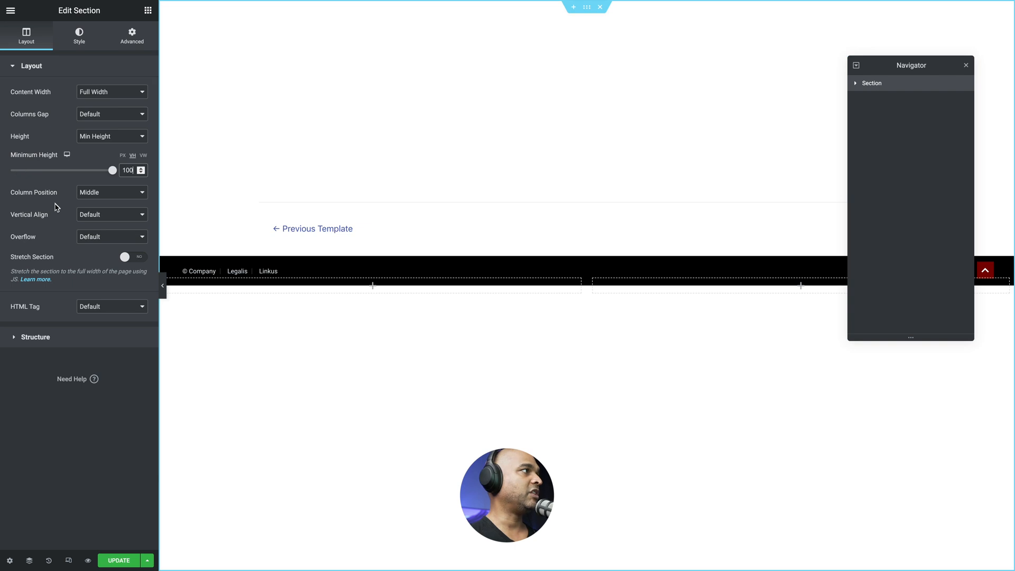
left_click(86, 198)
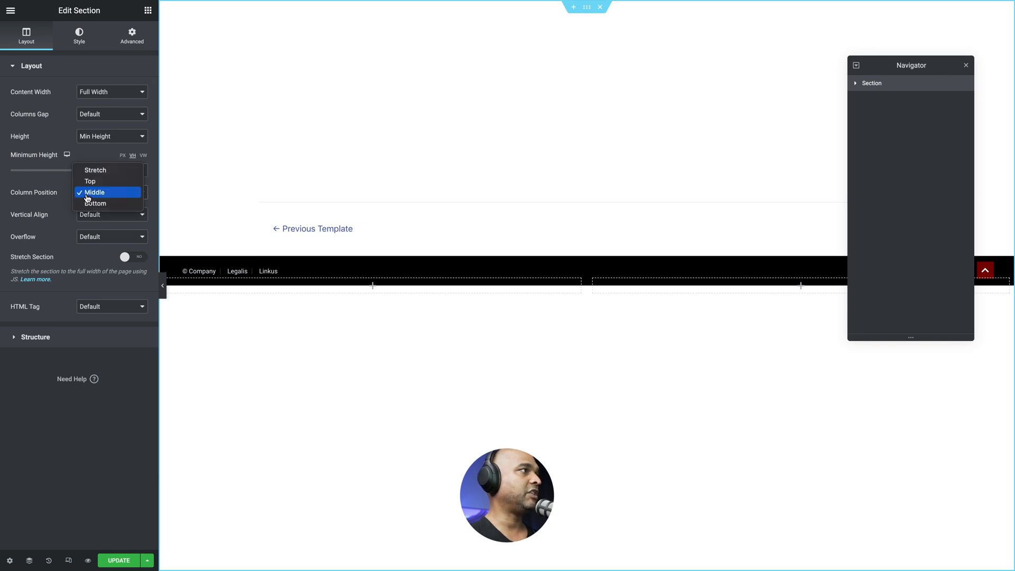
left_click(88, 169)
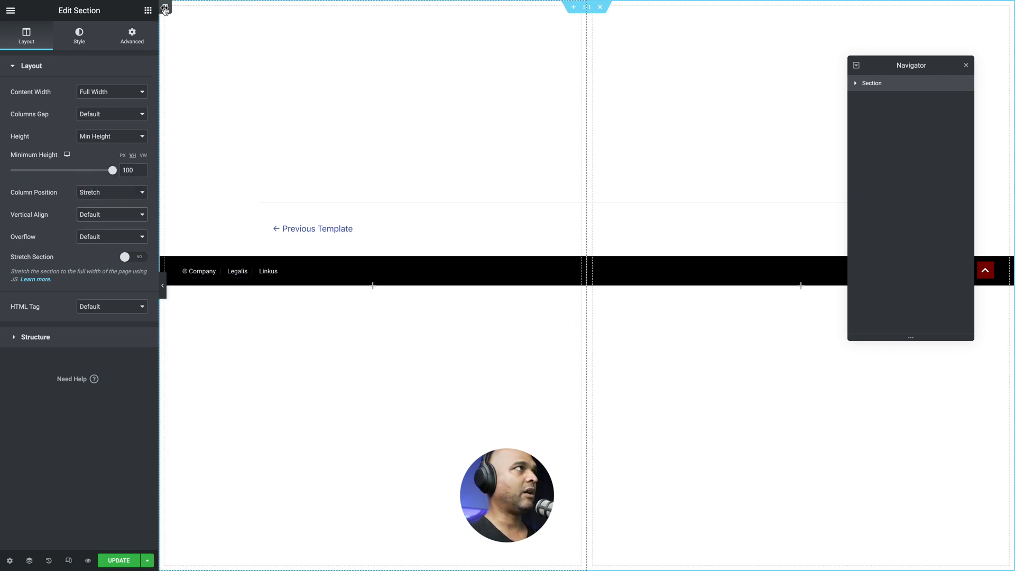
Step: Widen the first column to about three-fifths of the section and set its vertical alignment to Middle
left_click(165, 8)
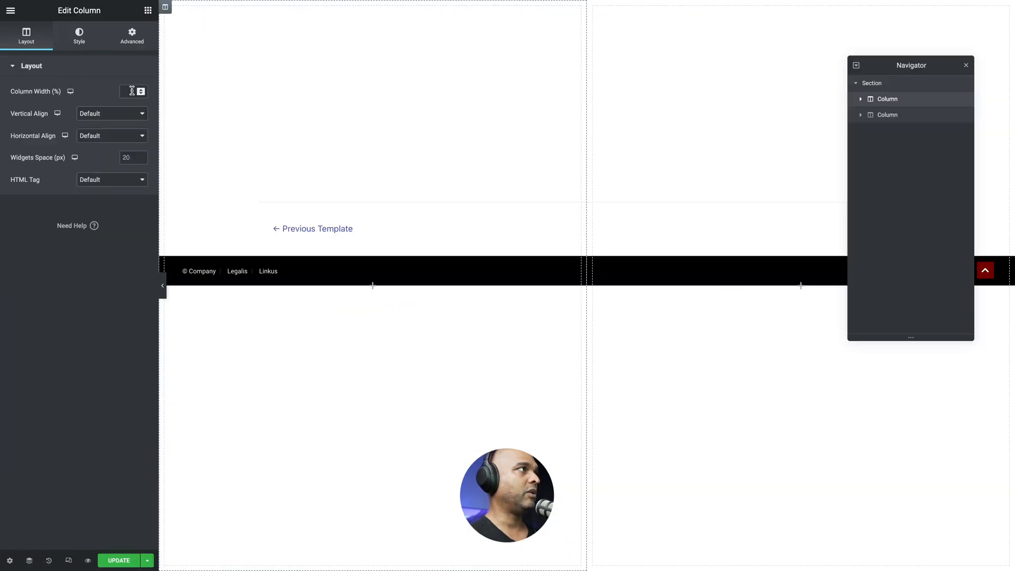
left_click_drag(585, 268, 671, 269)
left_click(90, 113)
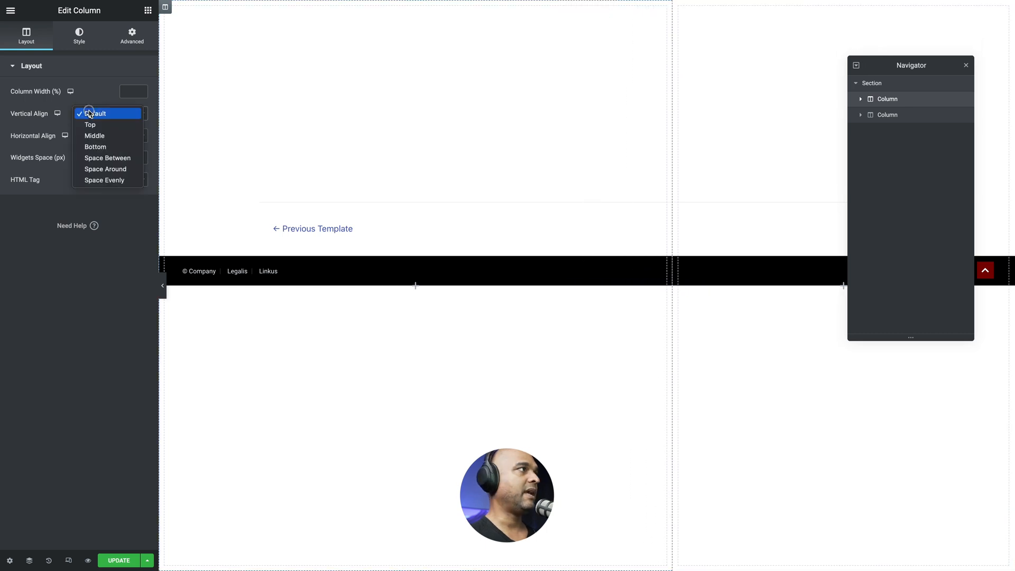
left_click(92, 136)
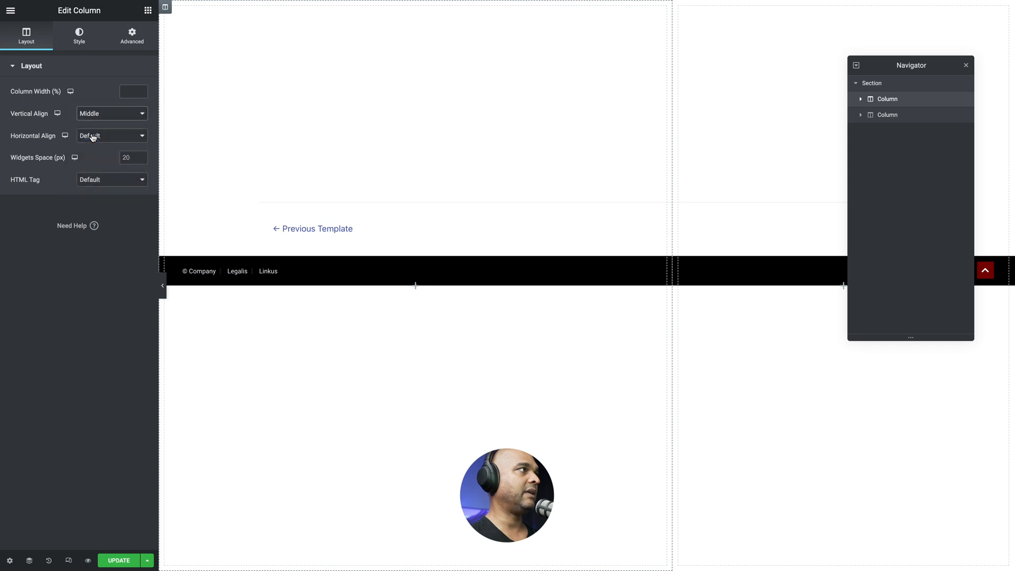
Step: Give the first column a Classic background in the global color Wm Extra 1 (#000000)
left_click(78, 41)
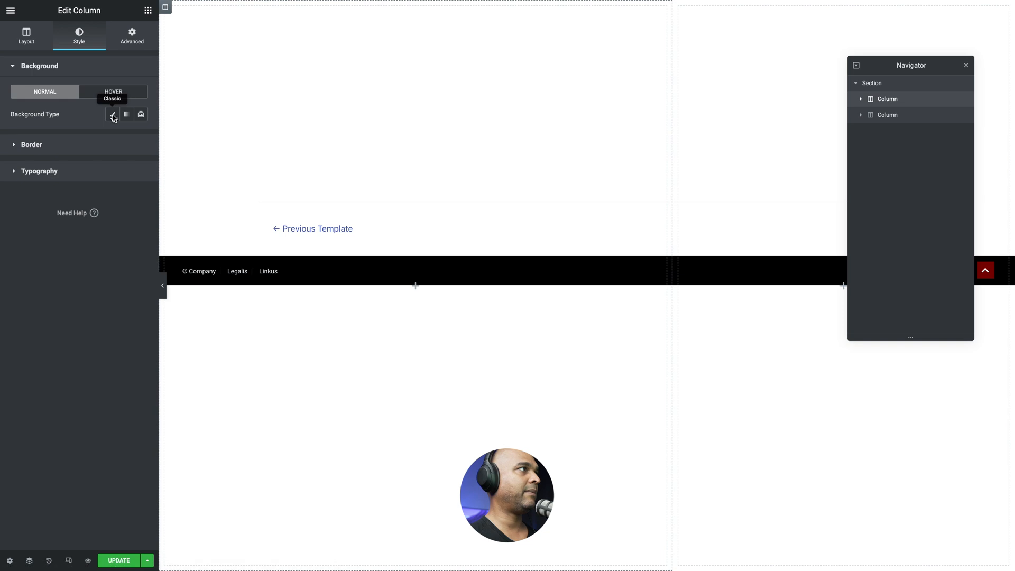
left_click(112, 115)
left_click(127, 137)
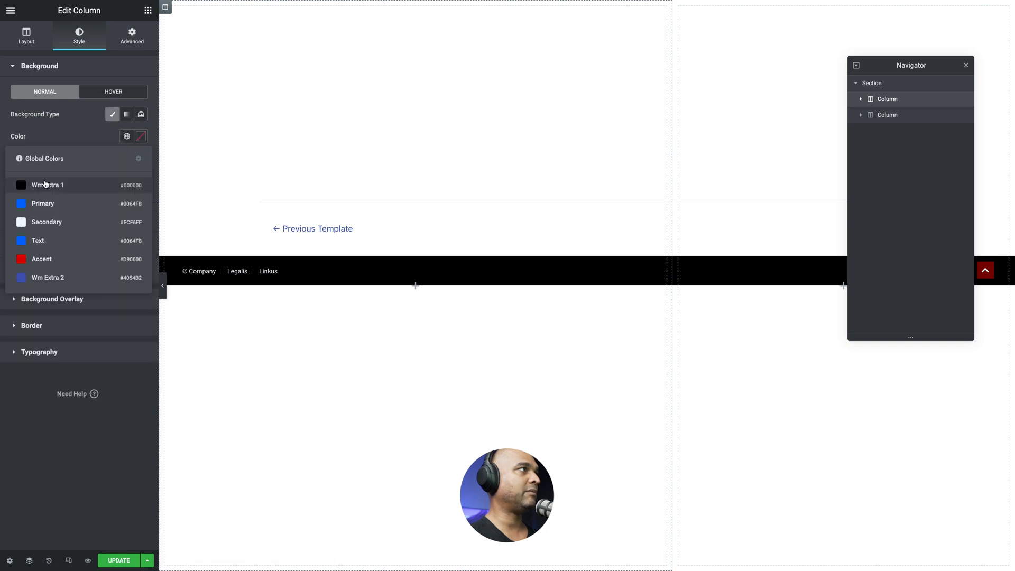
left_click(41, 188)
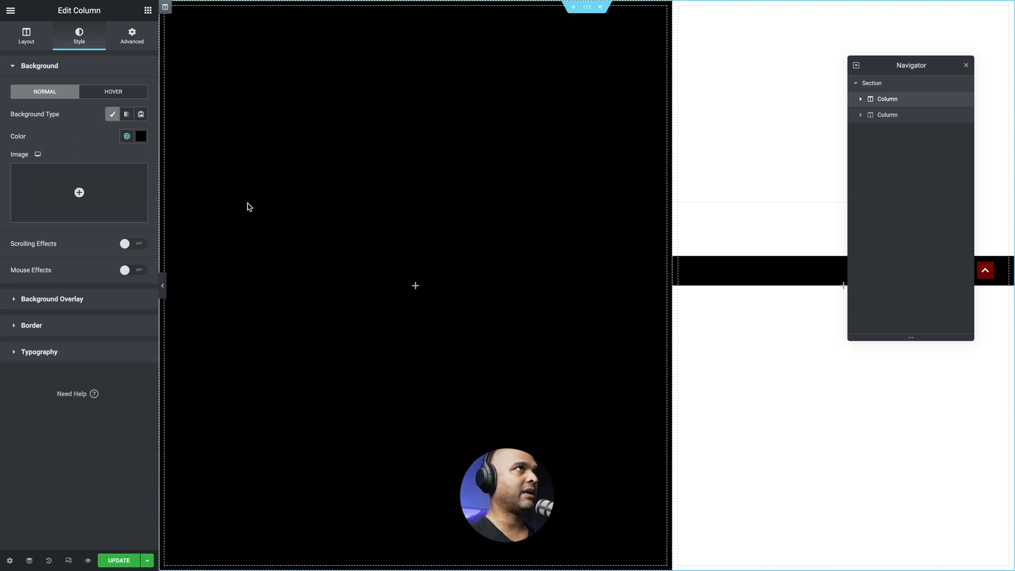
Step: Set the first column's padding to 70 px on all sides
left_click(127, 42)
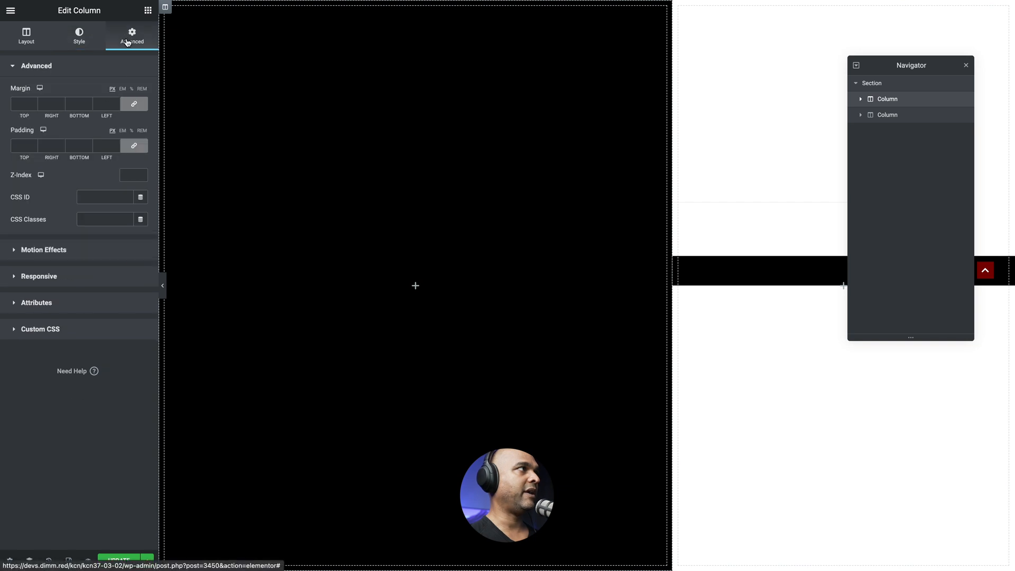
left_click(78, 143)
type("70")
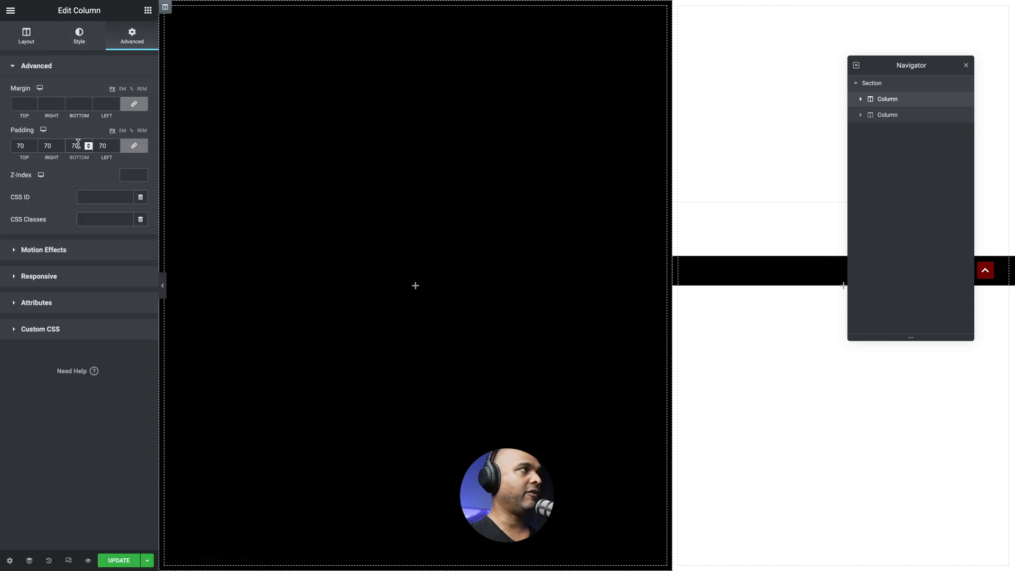
Step: Give the first column a Slide In Down entrance animation with a Fast duration
left_click(49, 250)
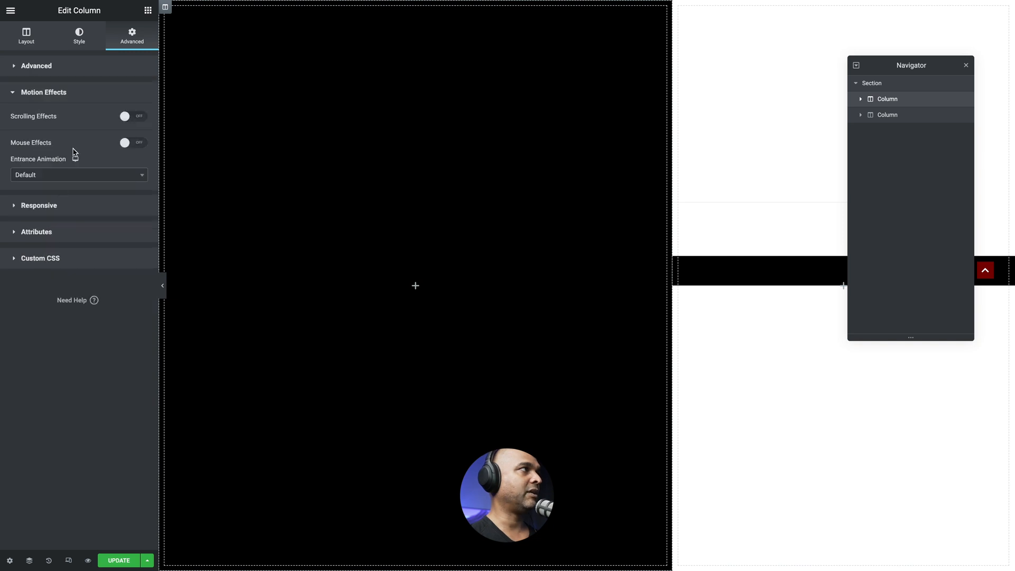
left_click(43, 178)
type("slide")
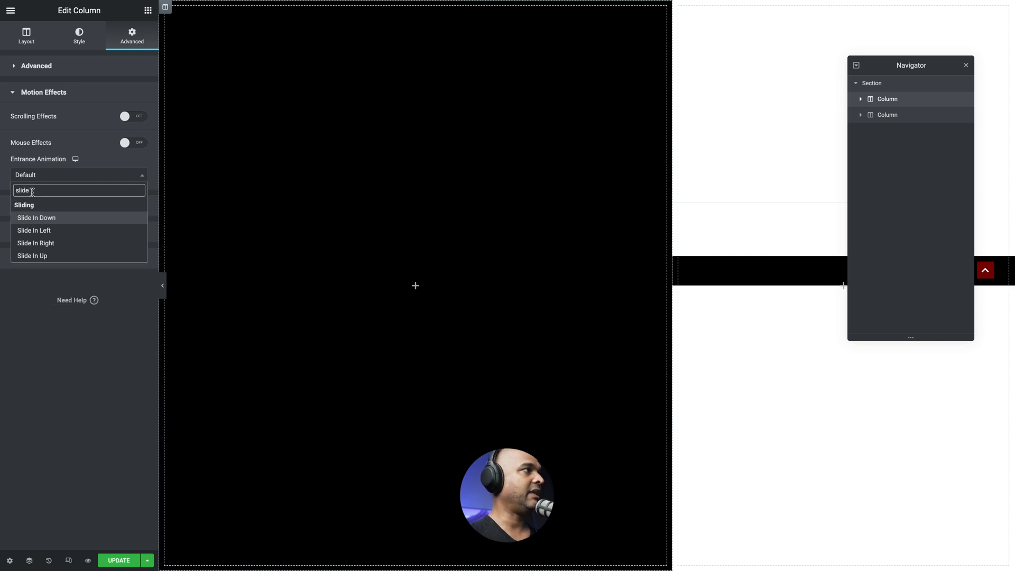
left_click(40, 217)
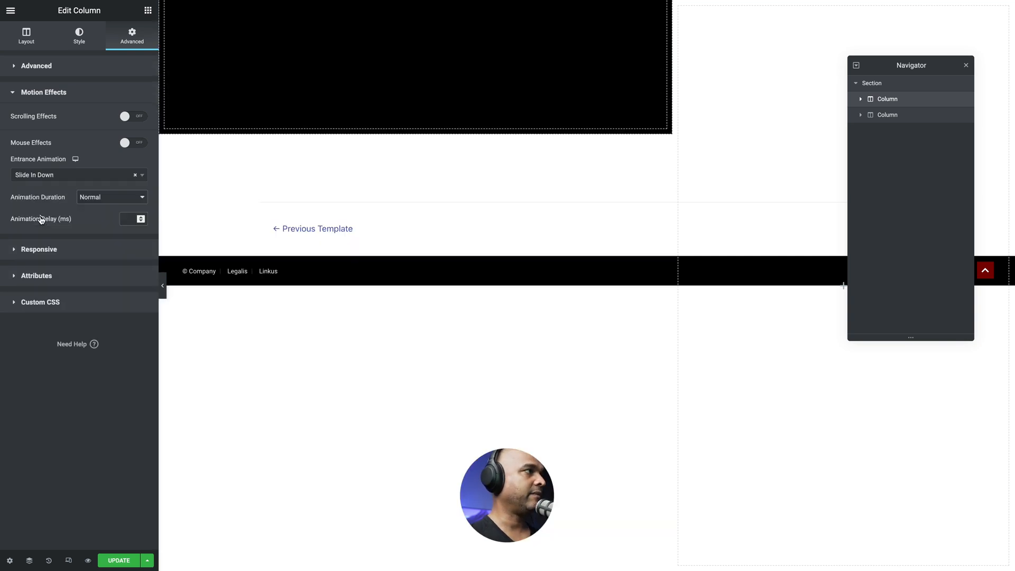
left_click(97, 201)
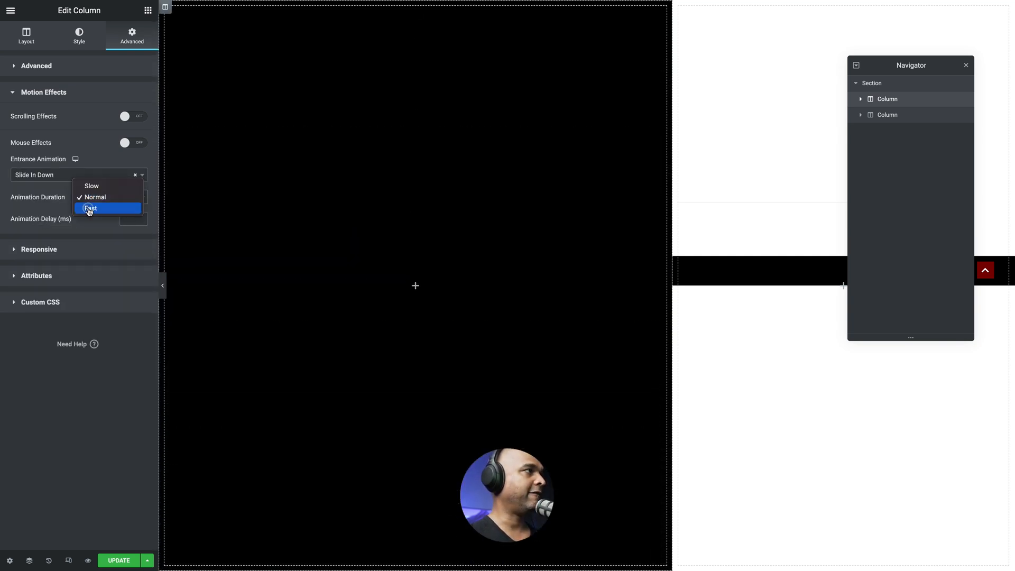
left_click(89, 210)
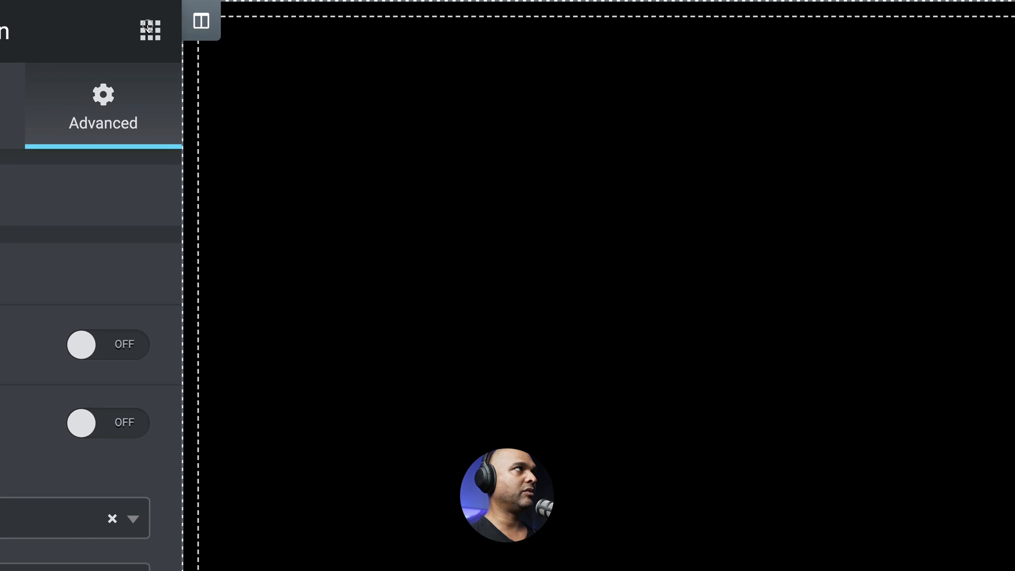
Step: Add a Nav Menu widget to the first column and assign it the Demo Menu
left_click(148, 12)
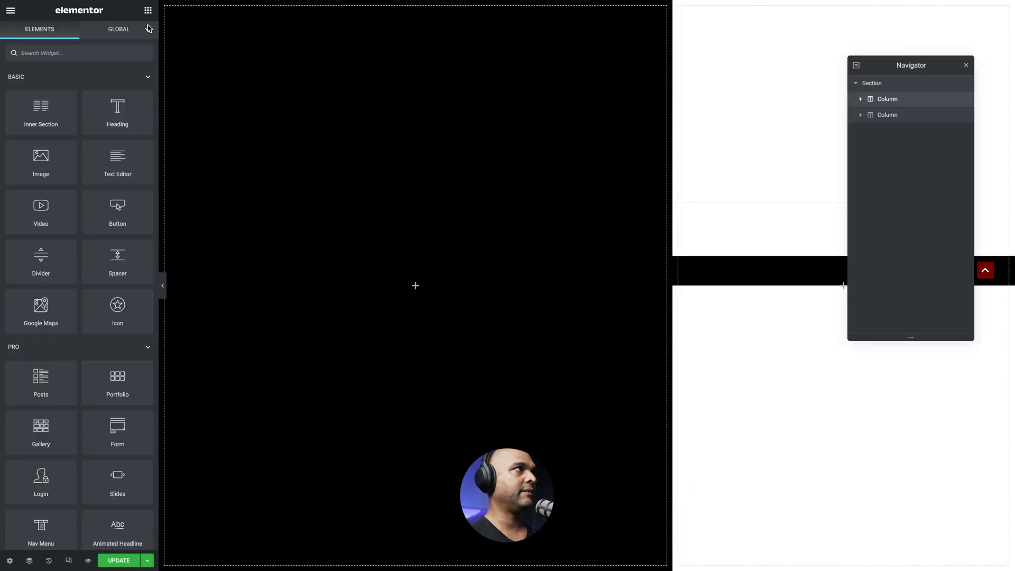
left_click(52, 56)
type("menu")
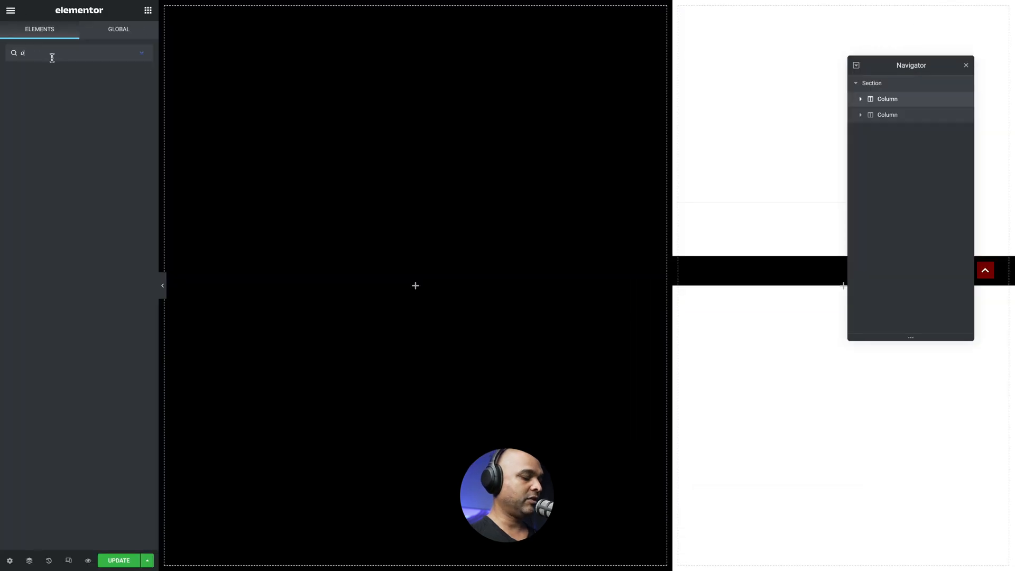
left_click_drag(41, 135, 366, 271)
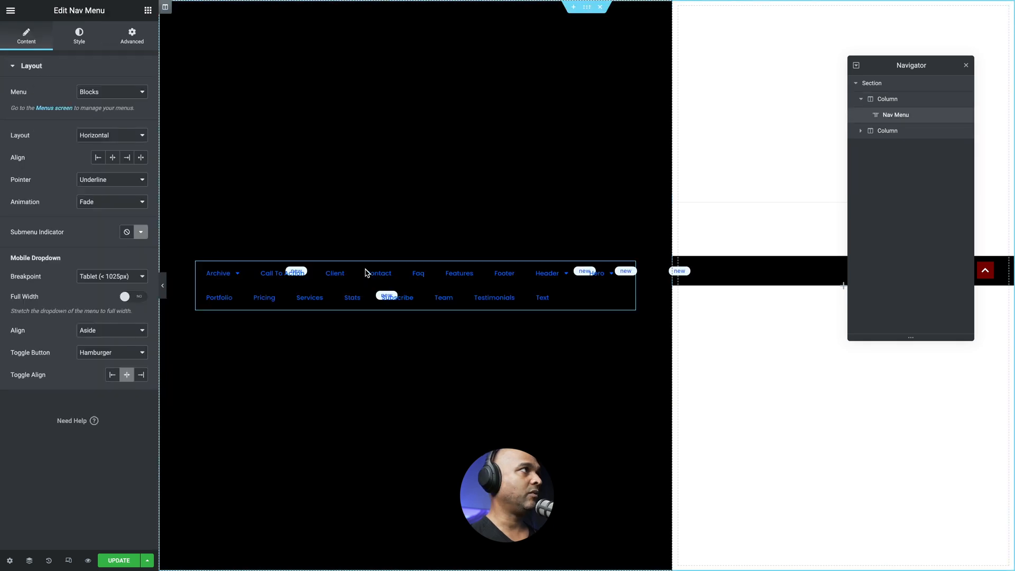
left_click(106, 97)
left_click(106, 101)
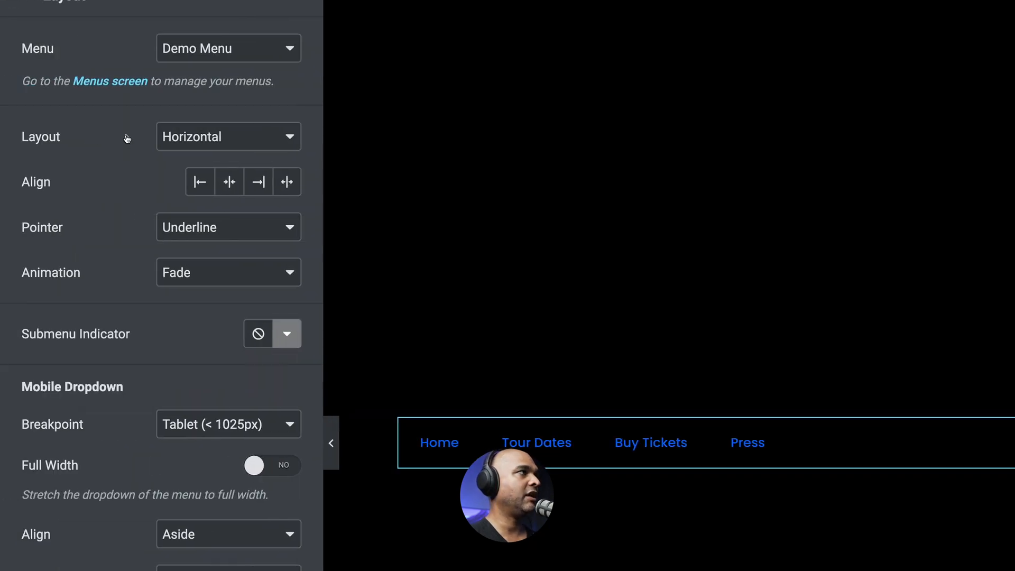
Step: Set the Nav Menu's layout to Dropdown, with Center alignment and the toggle button set to None
left_click(87, 135)
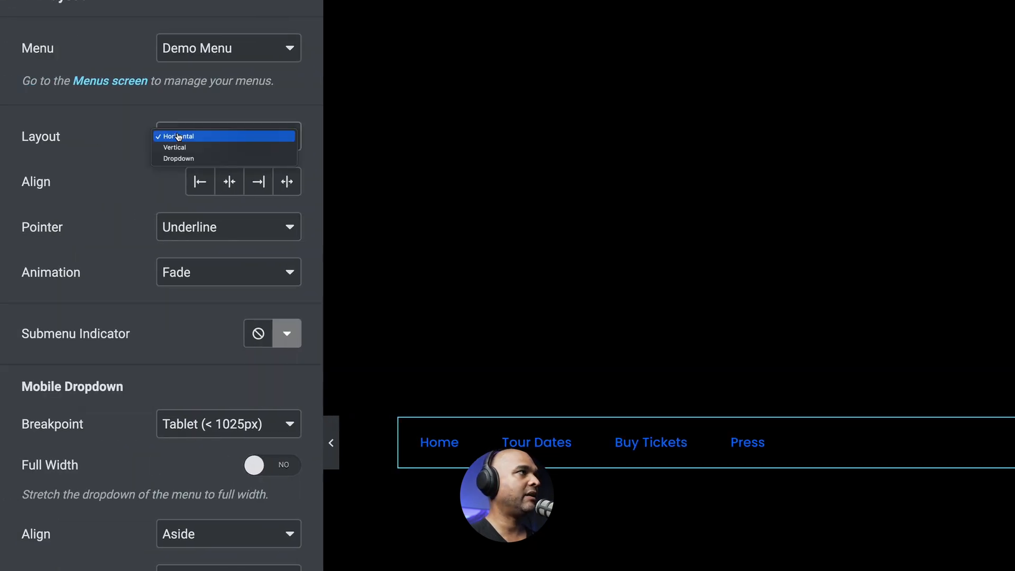
left_click(174, 158)
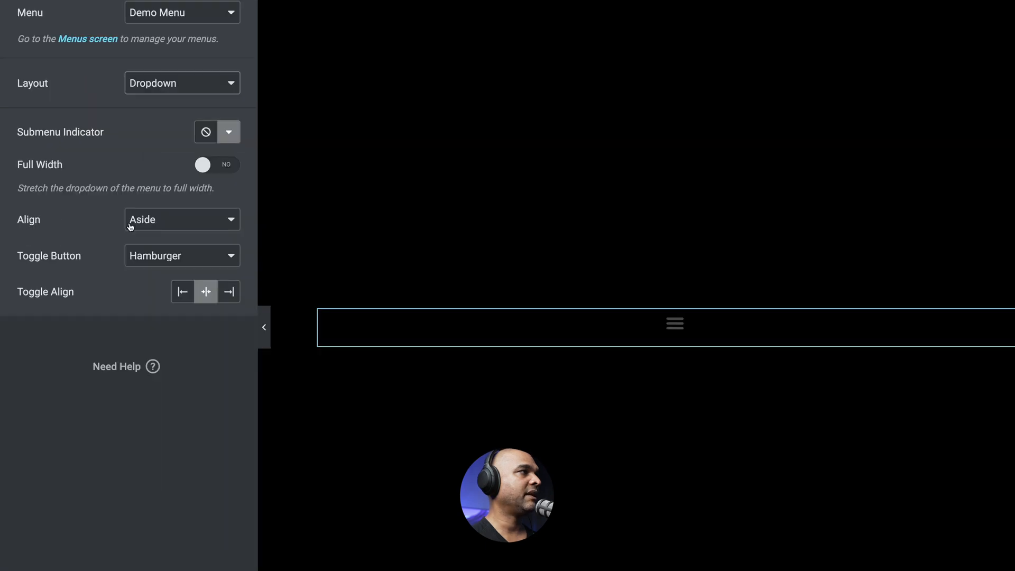
left_click(138, 226)
left_click(137, 230)
left_click(141, 259)
left_click(137, 244)
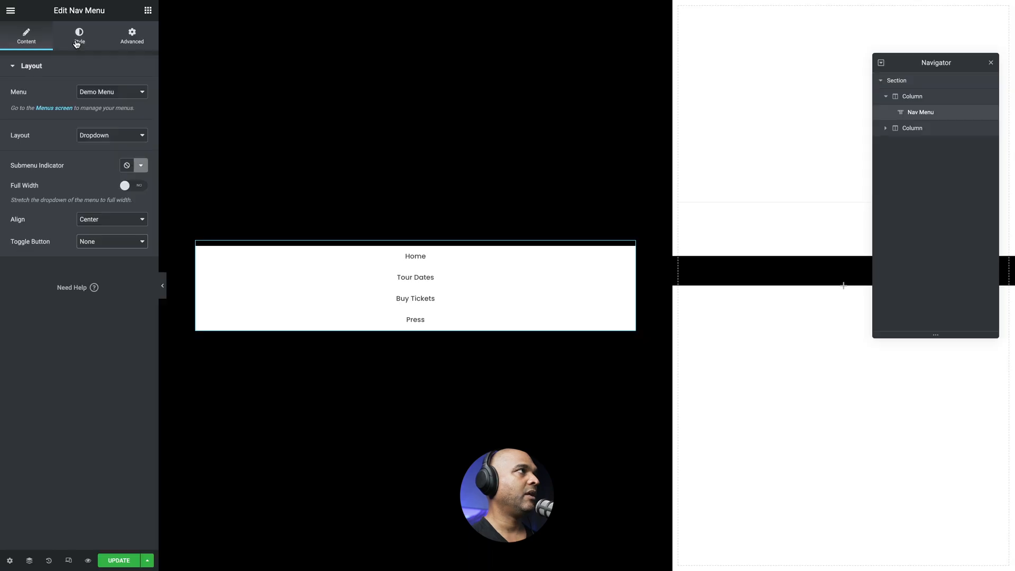
Step: Set the dropdown's normal text color to the global Accent (#D90000) and its background to fully transparent (#02010100)
left_click(77, 43)
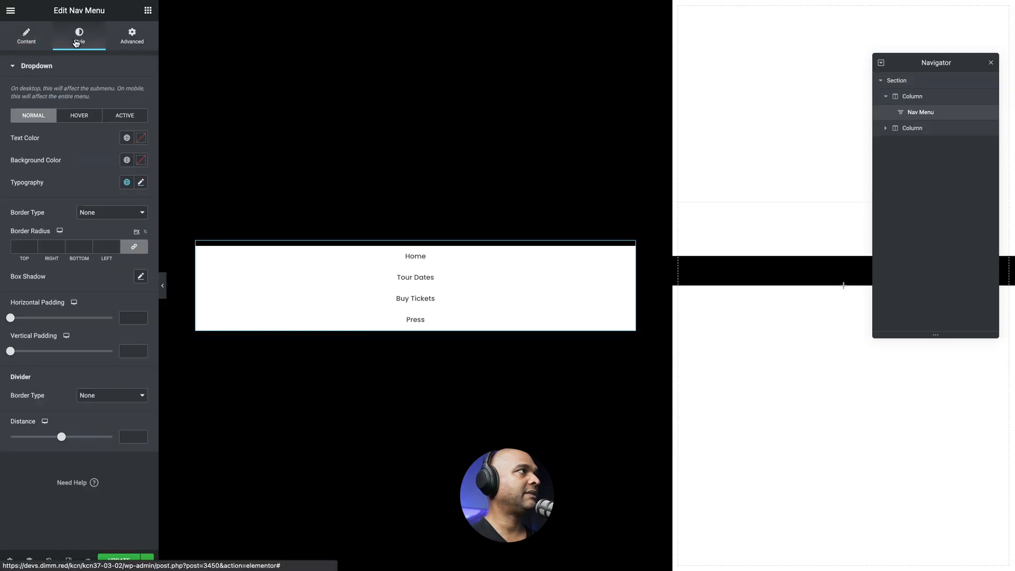
left_click(124, 138)
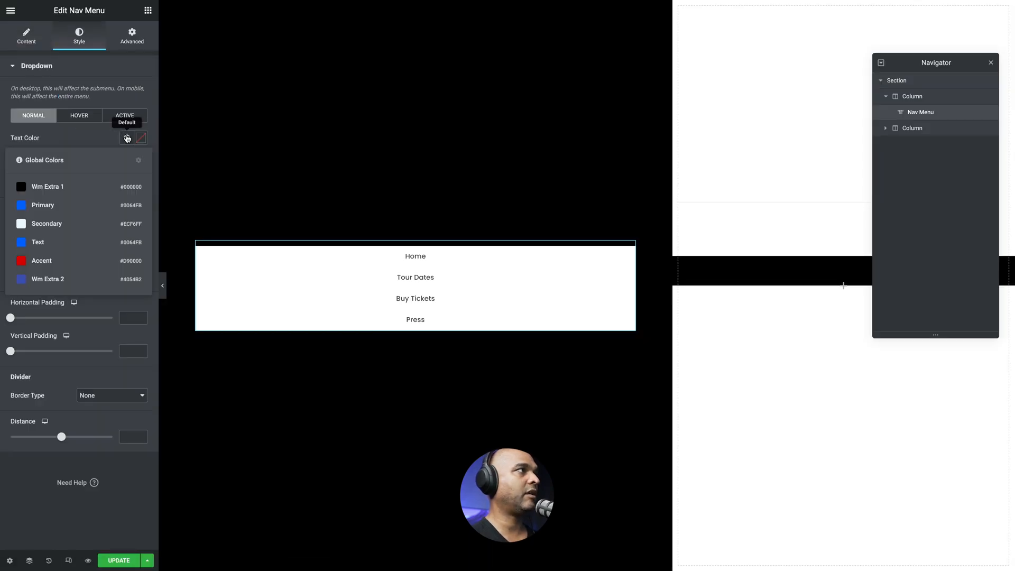
left_click(44, 266)
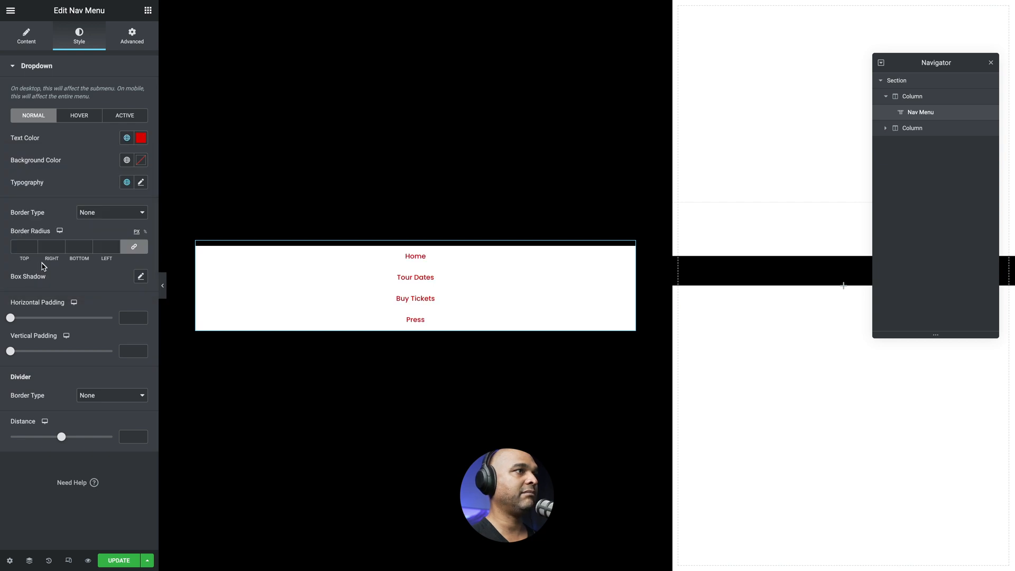
left_click(141, 160)
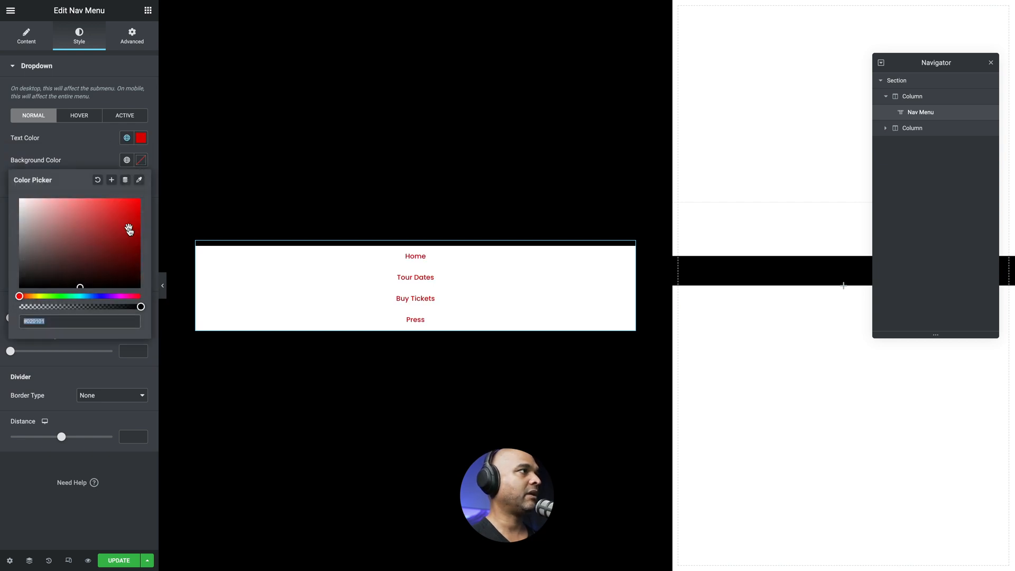
left_click(129, 306)
left_click_drag(114, 305, 1, 275)
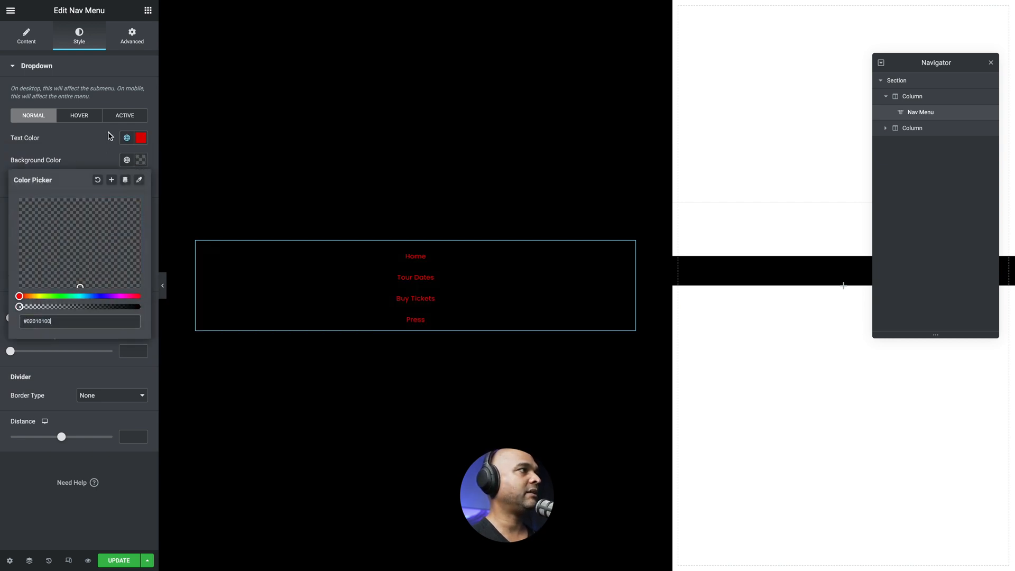
Step: Set the dropdown's hover text color to white (#FFFFFF) and its hover background to fully transparent (#02010100)
left_click(79, 115)
left_click(141, 137)
left_click_drag(73, 201, 2, 152)
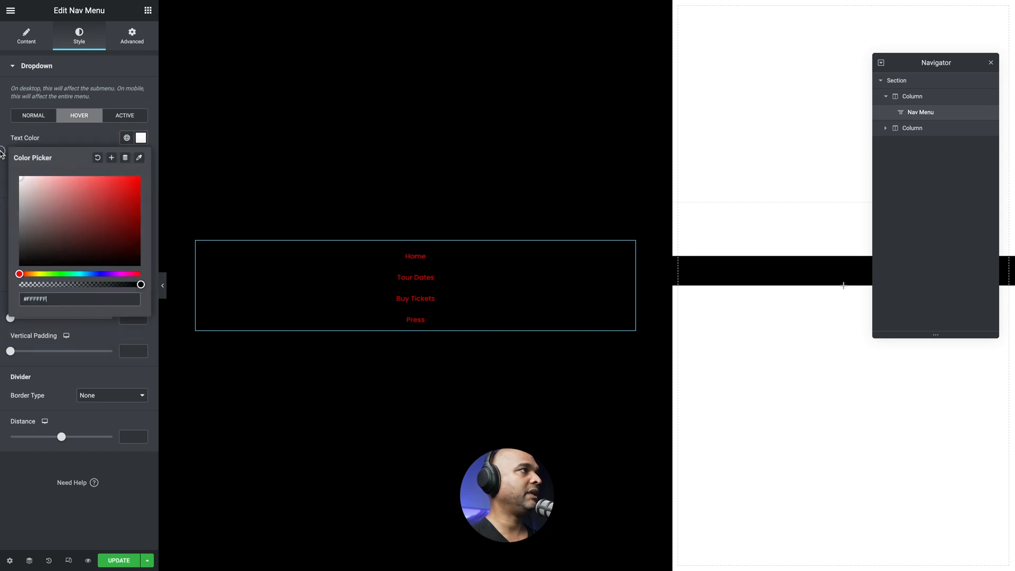
left_click(75, 148)
left_click(140, 160)
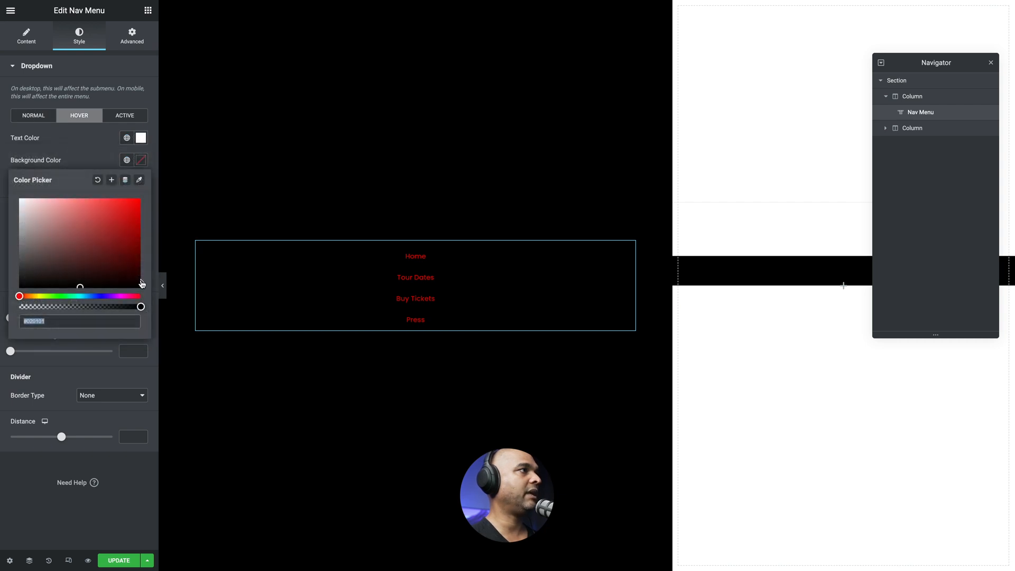
left_click_drag(141, 307, 8, 267)
left_click(64, 155)
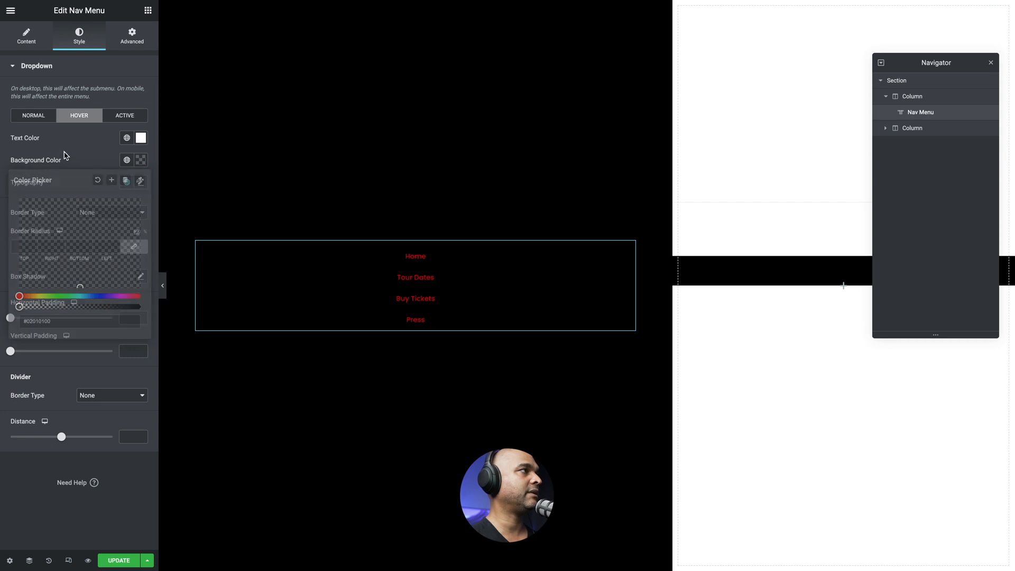
Step: Set the text color of the dropdown's active state to white
left_click(119, 117)
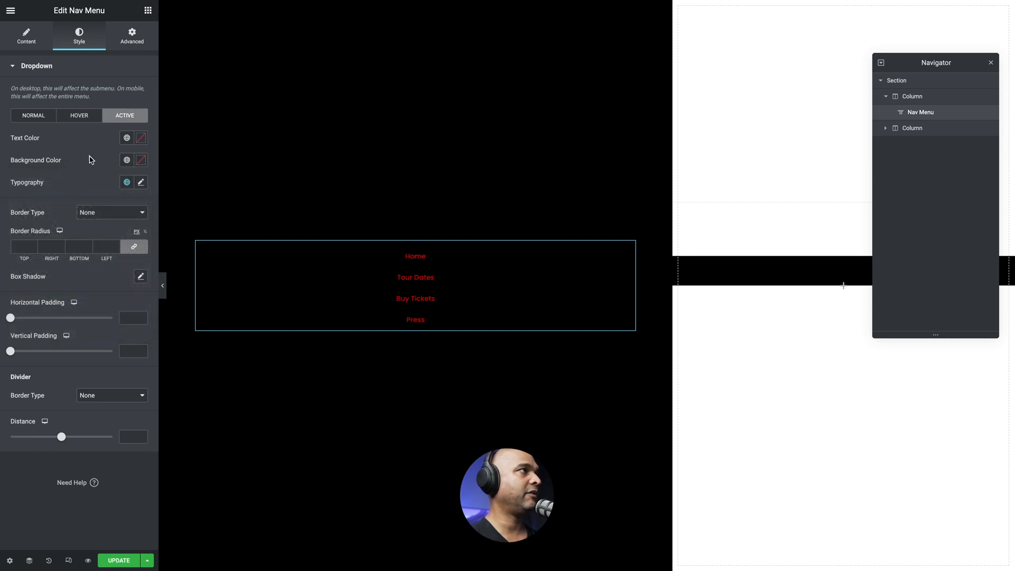
left_click(138, 140)
left_click_drag(67, 204, 2, 132)
left_click(34, 142)
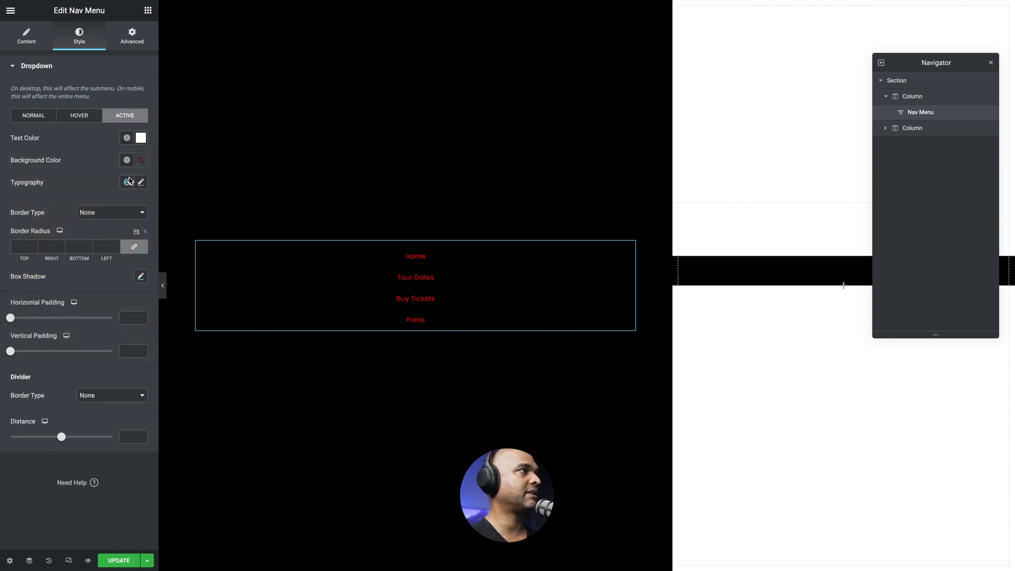
Step: Make the dropdown's active-state background fully transparent and set the menu text size to 99 px
left_click(141, 159)
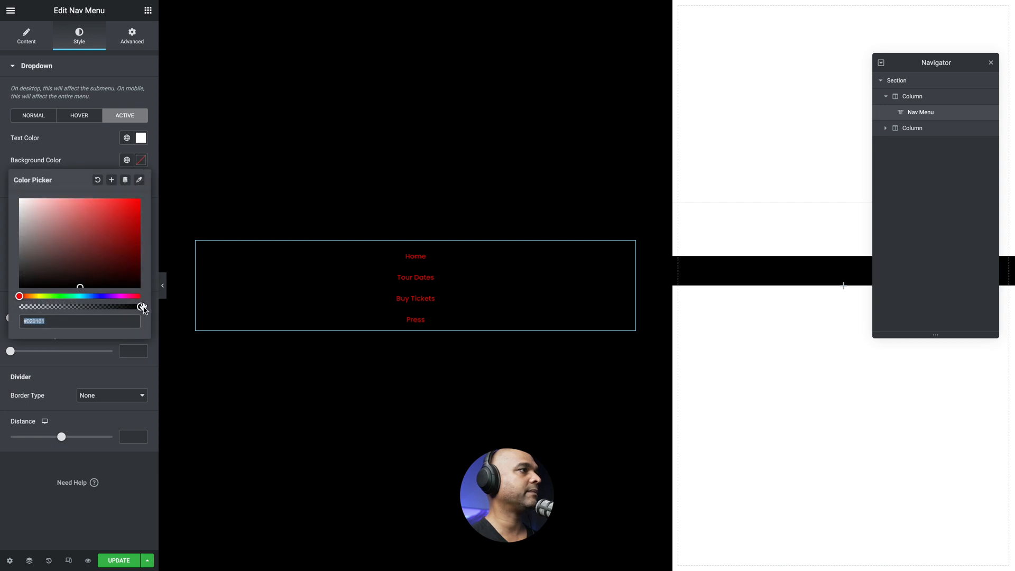
left_click_drag(141, 307, 19, 306)
left_click(141, 183)
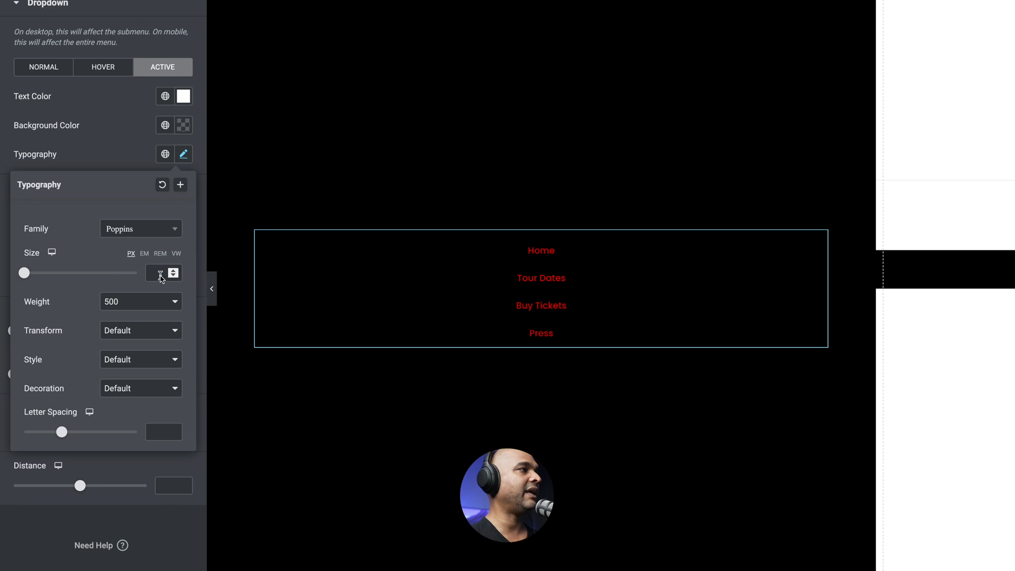
left_click(156, 274)
type("99")
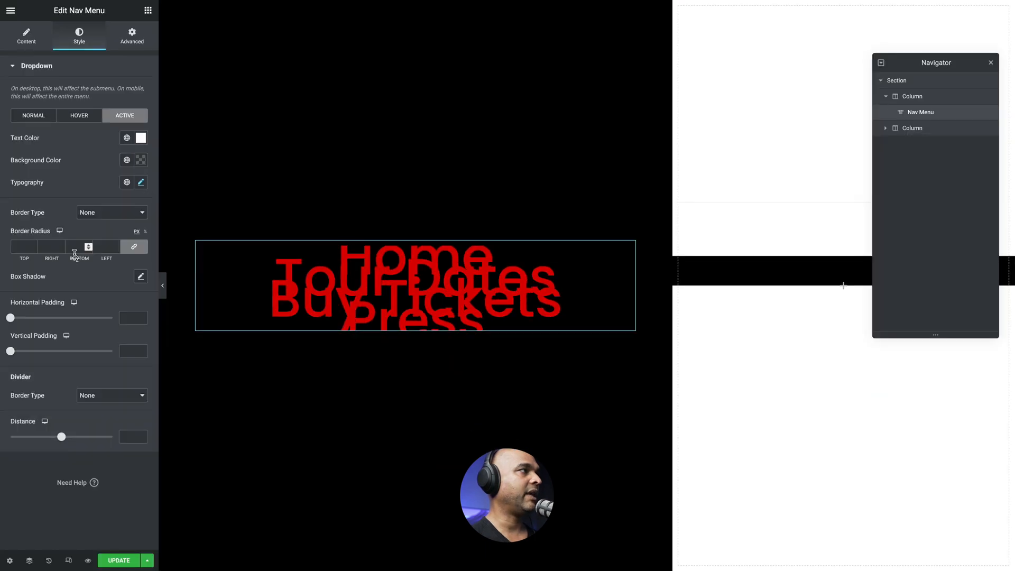
Step: Set the dropdown's vertical padding to 50 and save the popup
left_click(131, 356)
type("50")
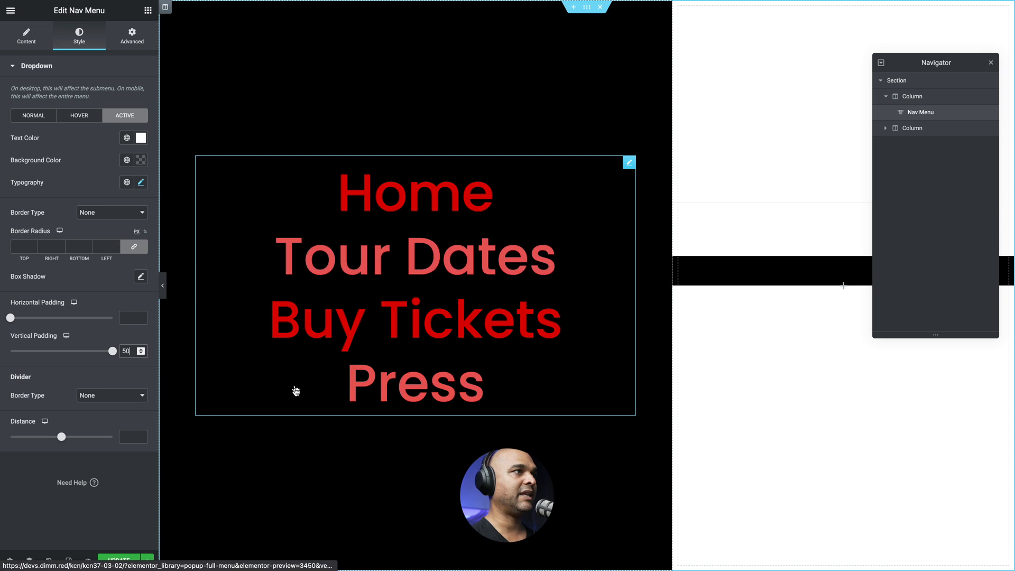
key("ctrl+s")
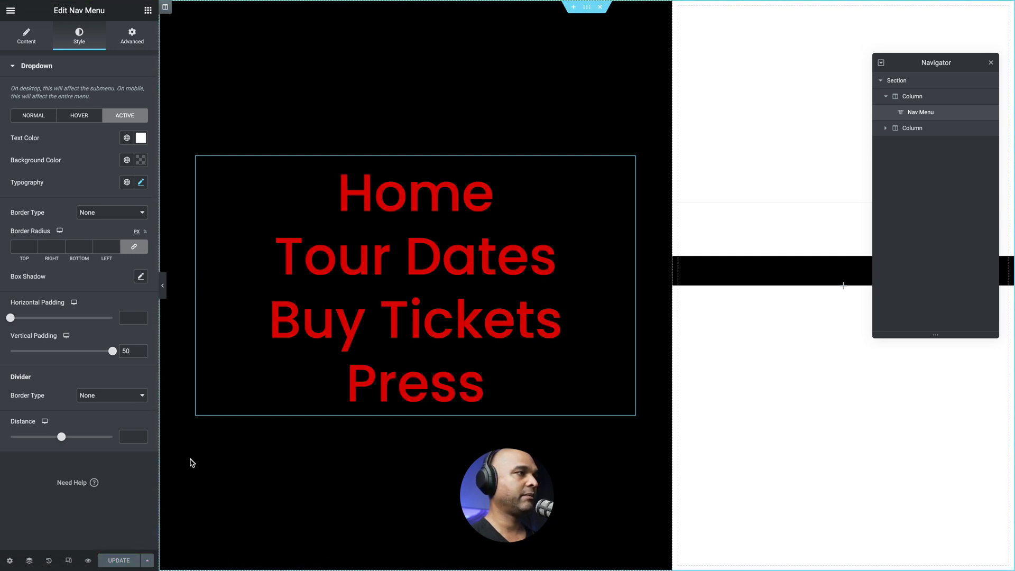
Step: Set the vertical alignment of the empty second column to Space Between
left_click(679, 8)
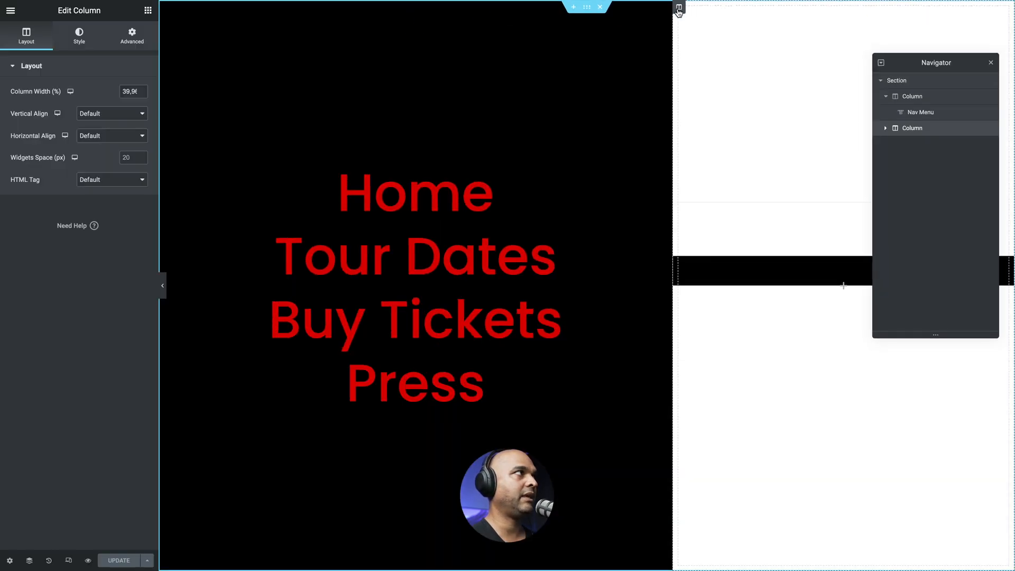
left_click(92, 115)
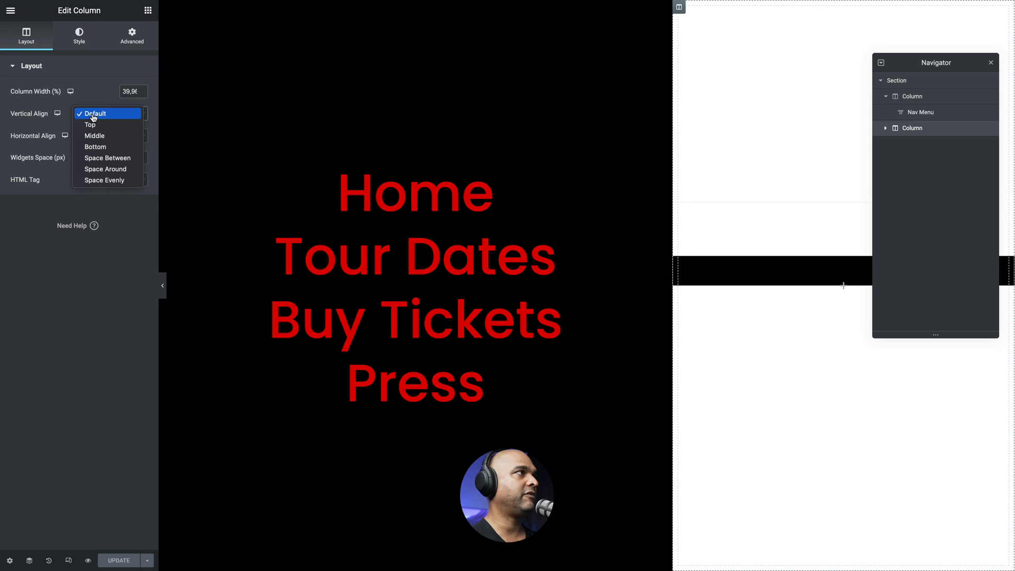
key("Escape")
left_click(91, 159)
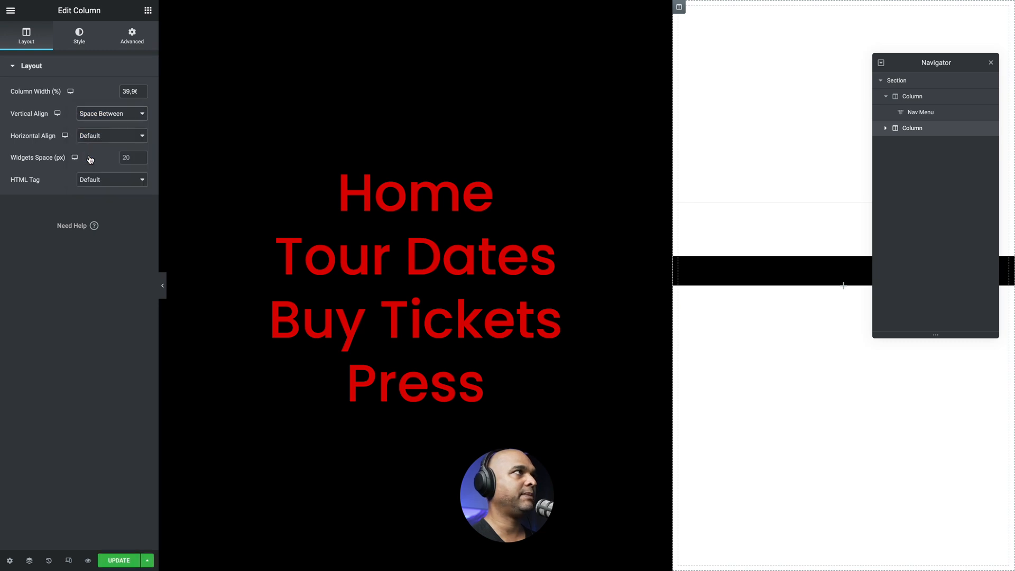
Step: Give the second column a classic background in the global red Accent color
left_click(83, 35)
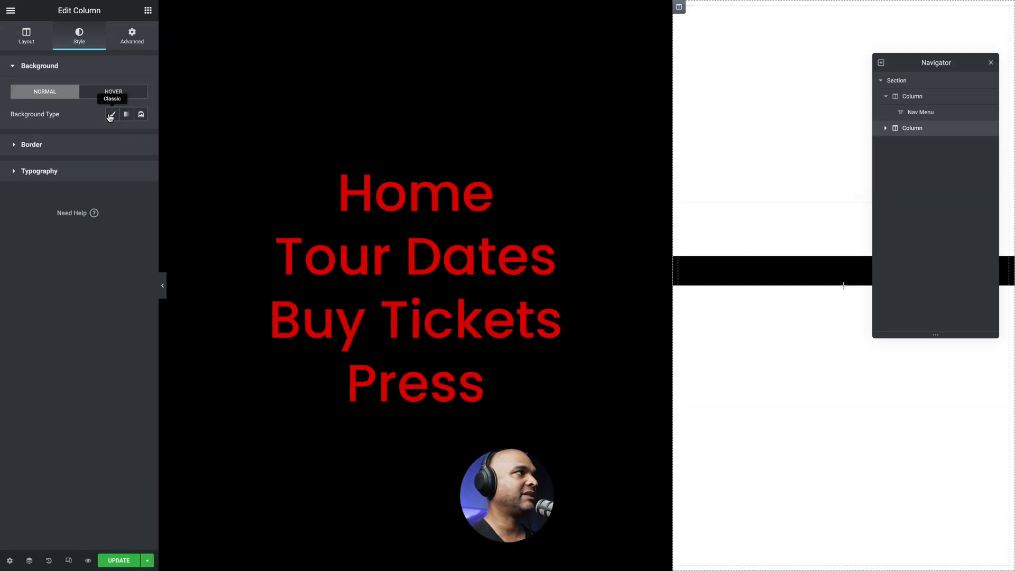
left_click(111, 115)
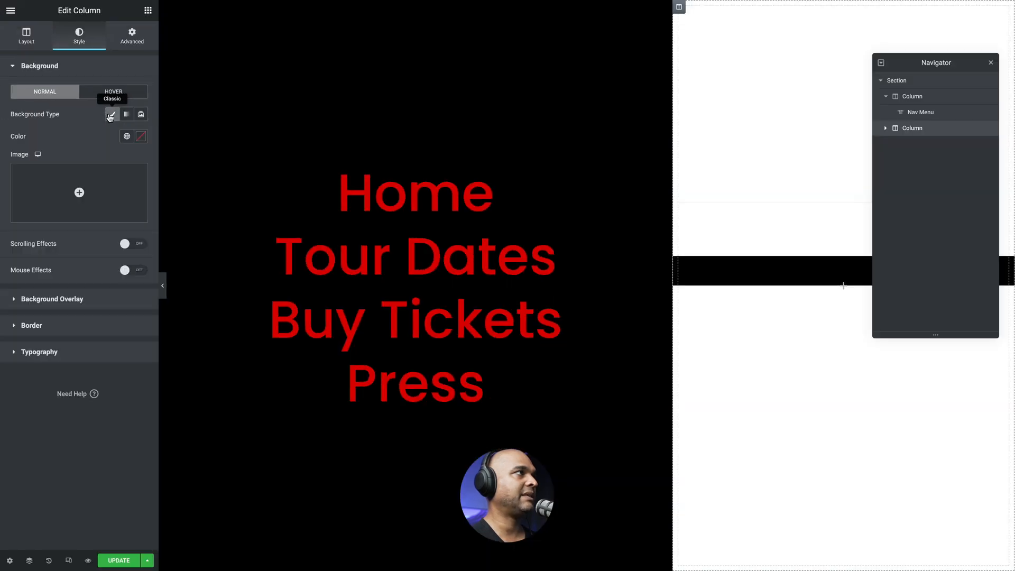
left_click(127, 139)
left_click(30, 260)
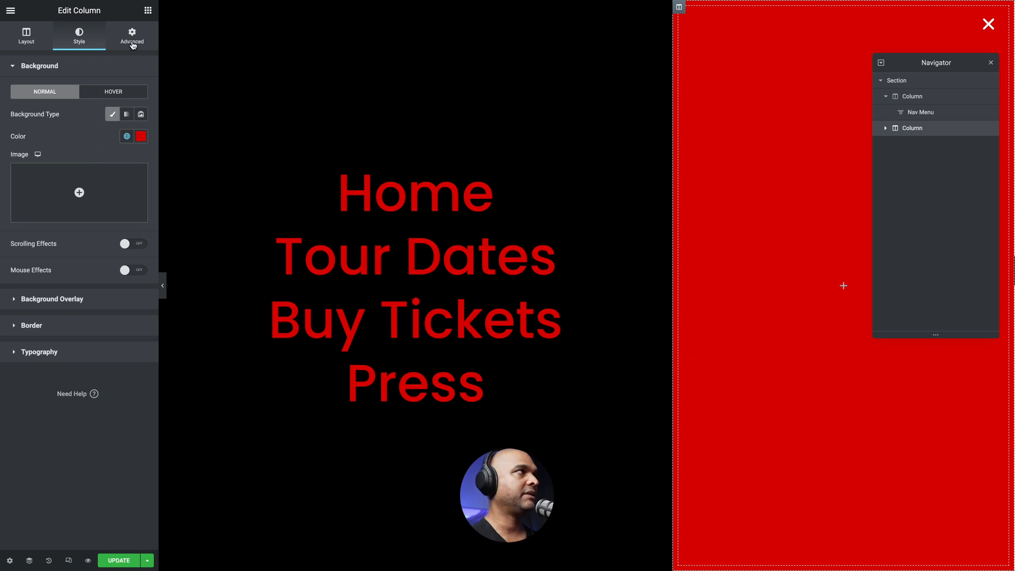
Step: Set the red column's padding to 70 px on all sides
left_click(132, 46)
left_click(23, 145)
type("70")
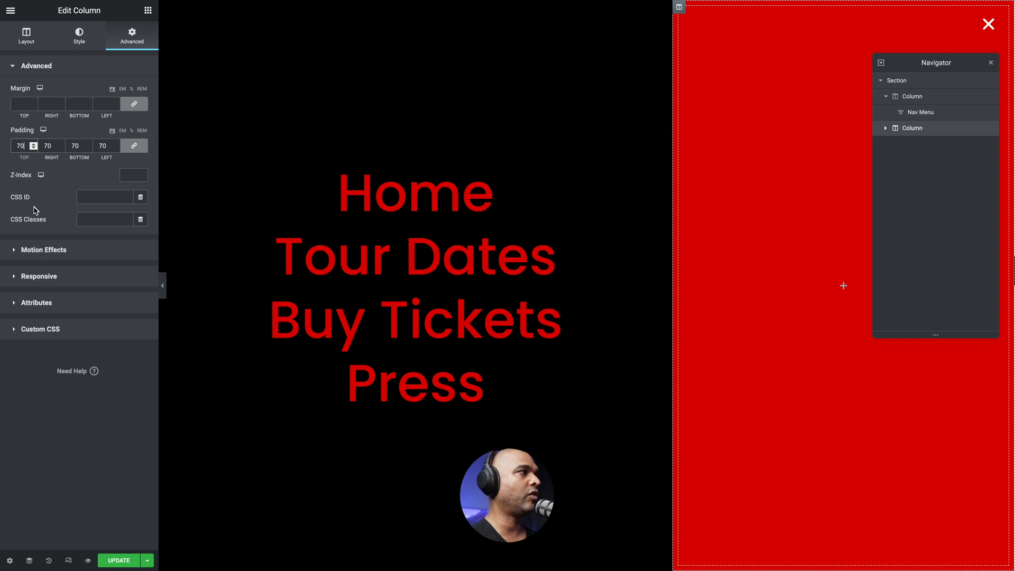
left_click(106, 145)
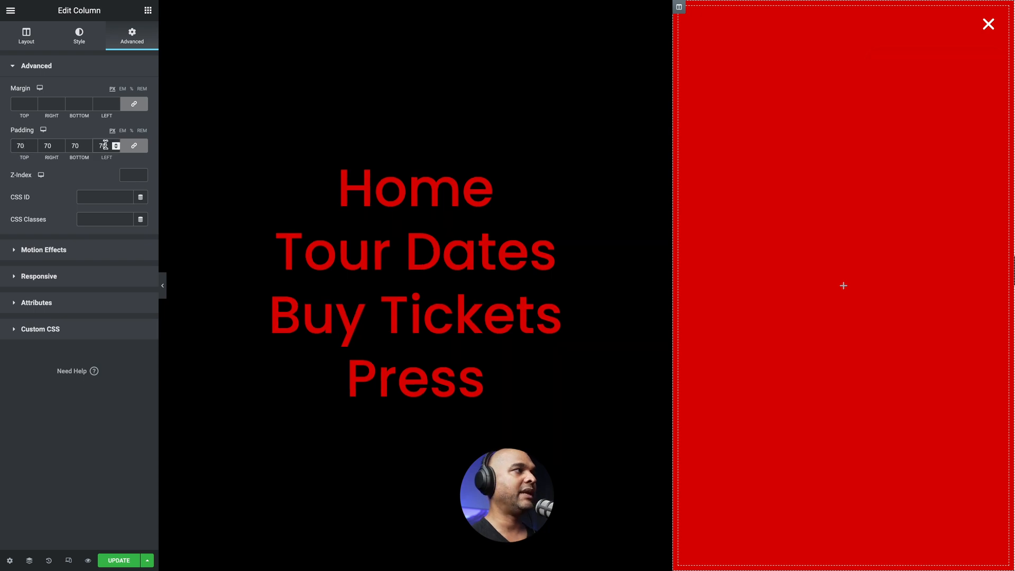
Step: Give the red column a Slide In Up entrance animation with Fast duration
left_click(65, 251)
left_click(77, 177)
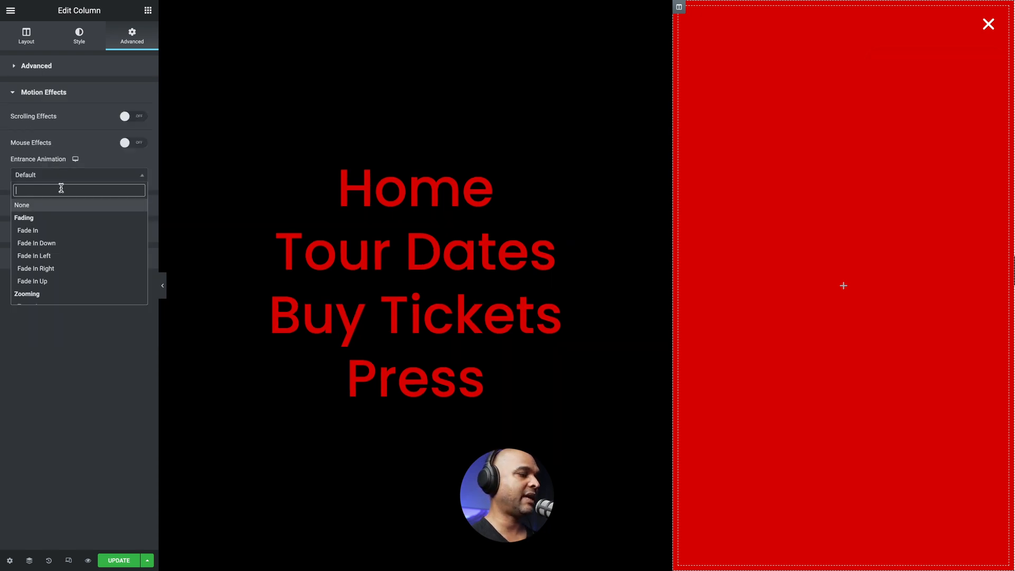
type("slide")
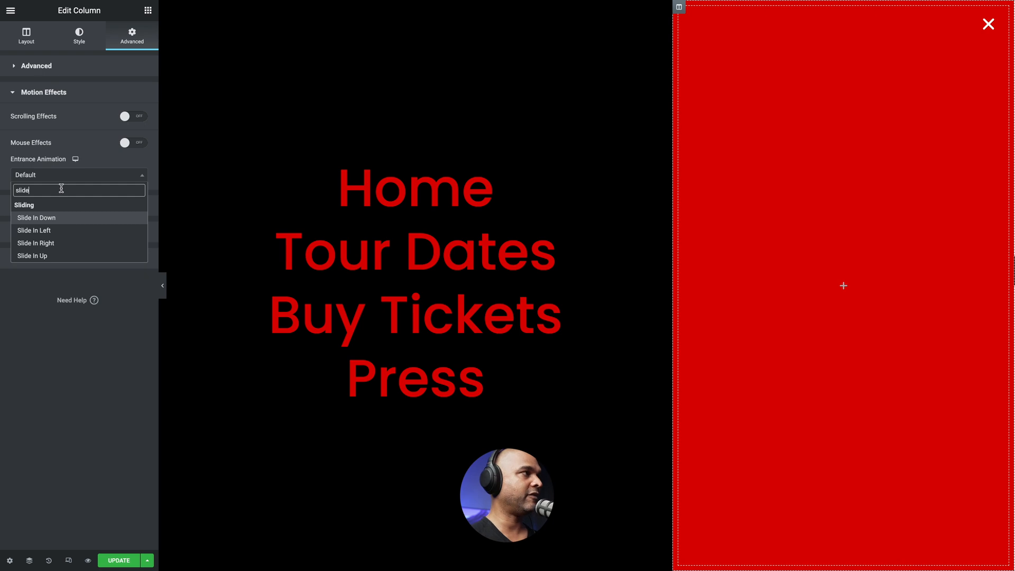
left_click(46, 257)
left_click(91, 200)
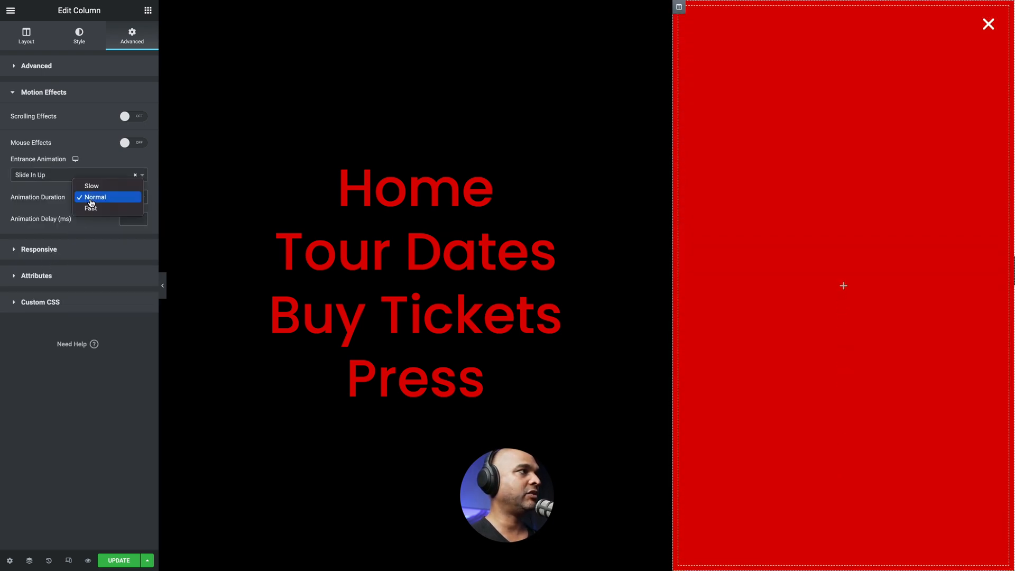
left_click(90, 208)
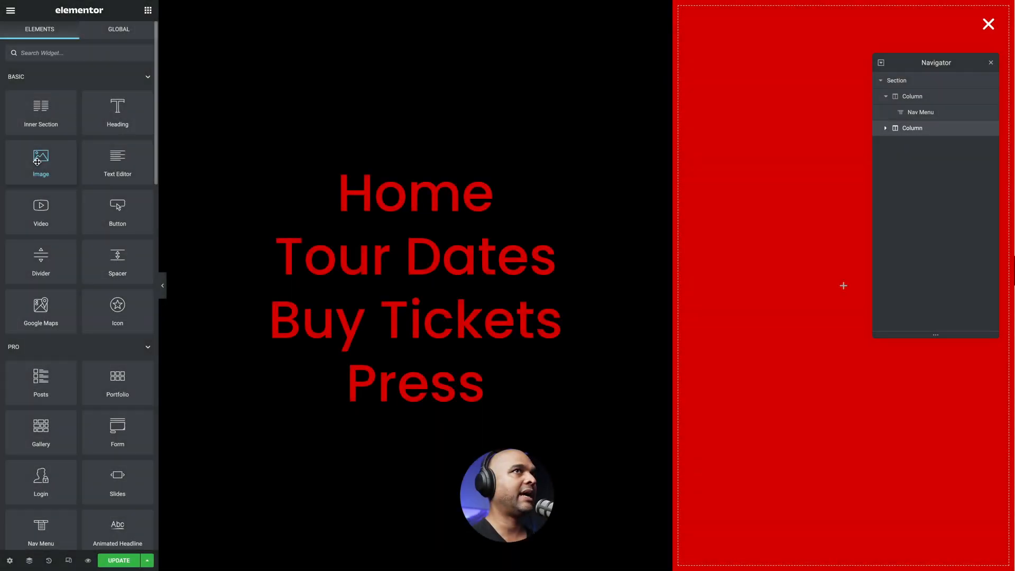
Step: Add an Image widget to the red column and insert the white logo logo-02-1.png from the media library
left_click_drag(37, 162, 822, 208)
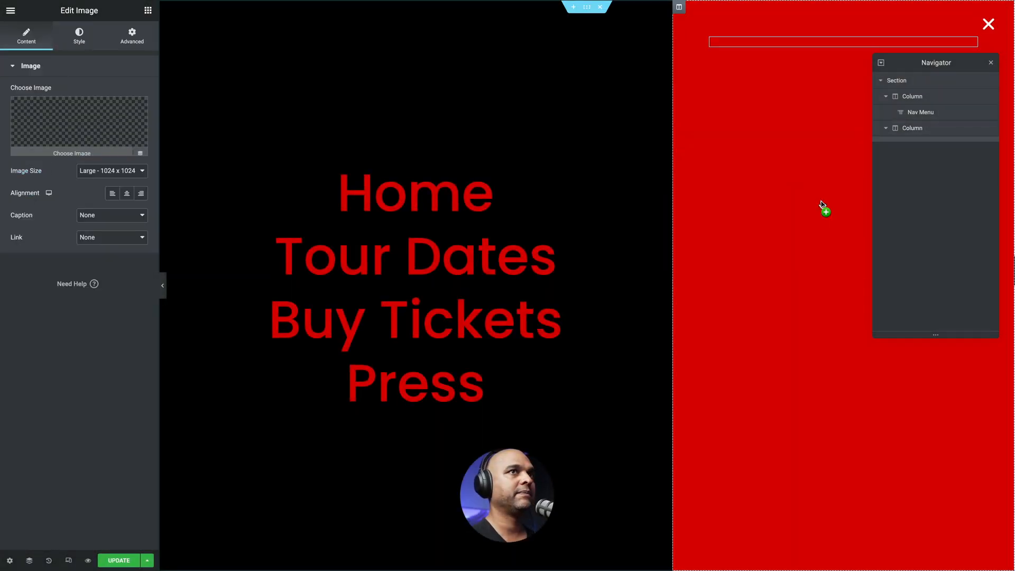
left_click(87, 133)
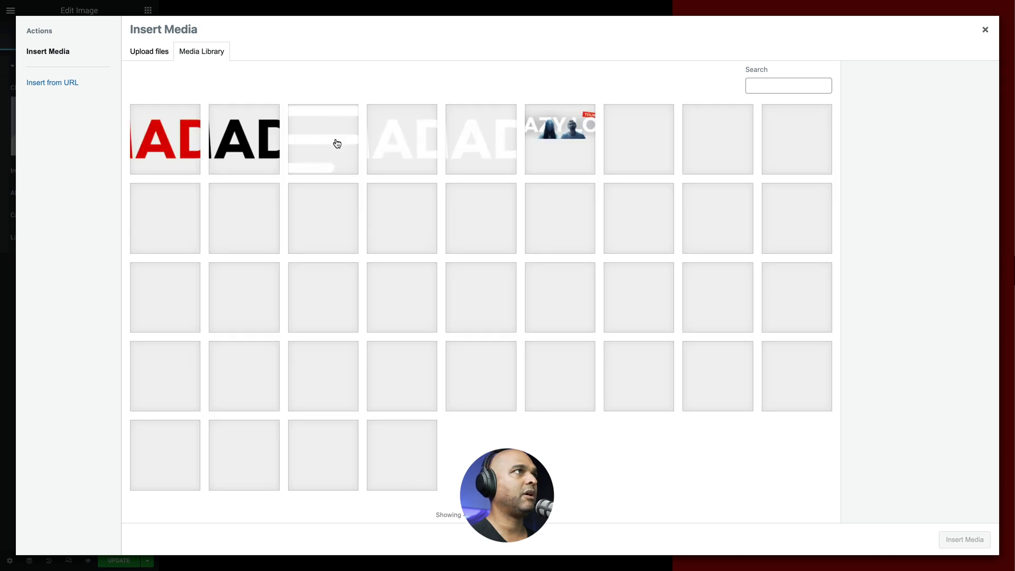
left_click(409, 146)
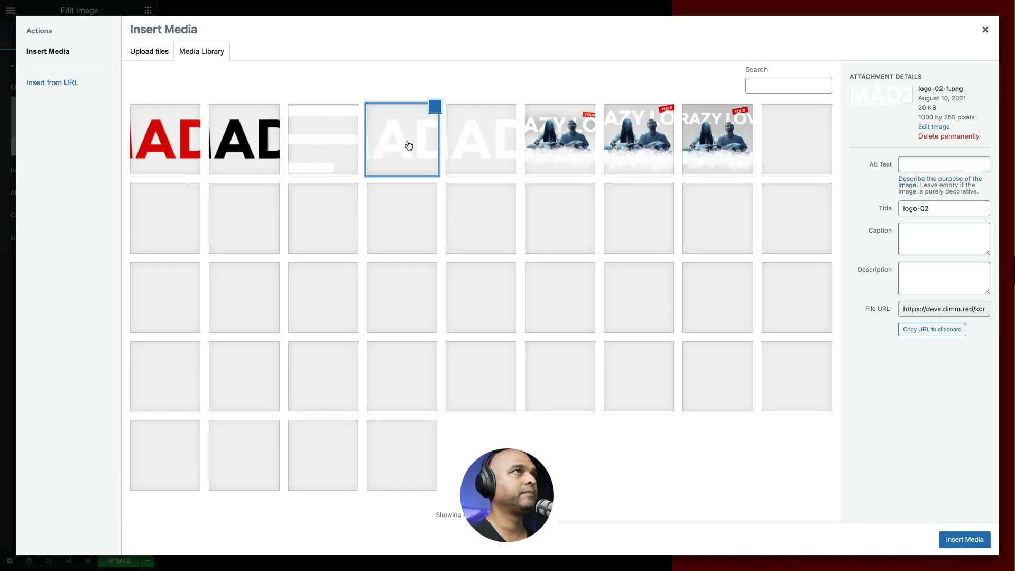
left_click(964, 539)
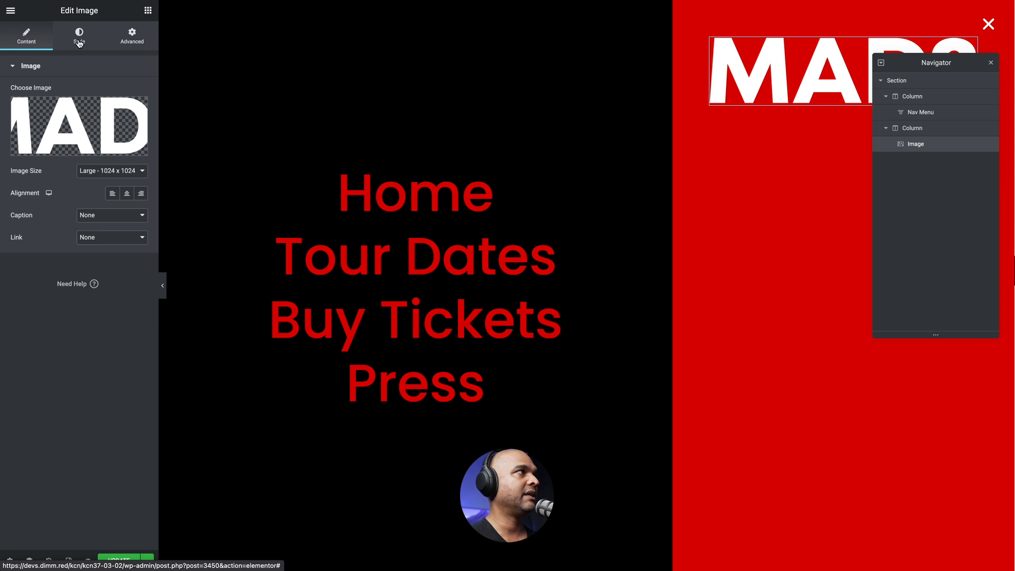
Step: Right-align the logo image and link it to a custom URL using the dynamic Site URL
left_click(141, 195)
left_click(105, 239)
left_click(108, 259)
left_click(140, 260)
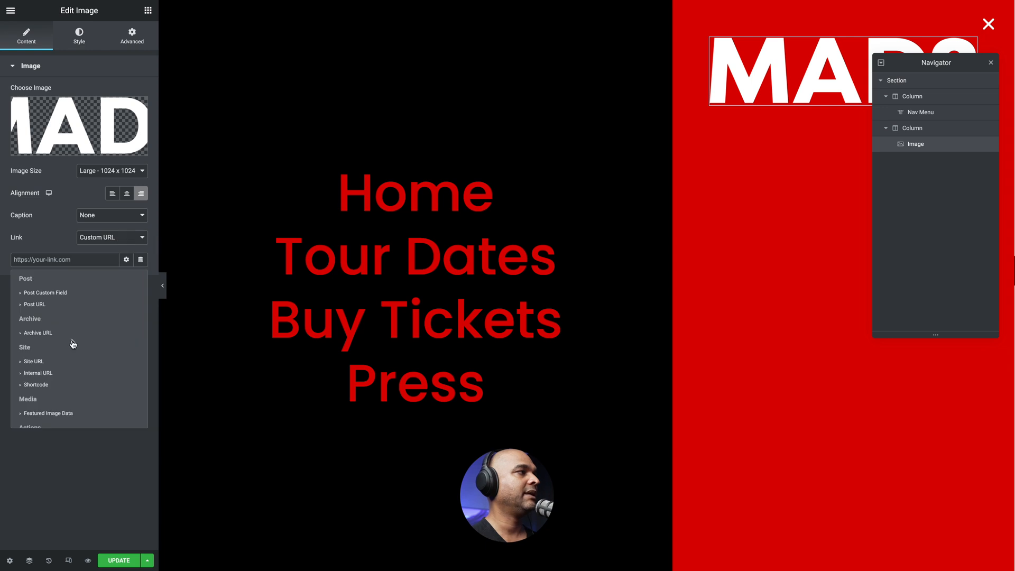
left_click(37, 364)
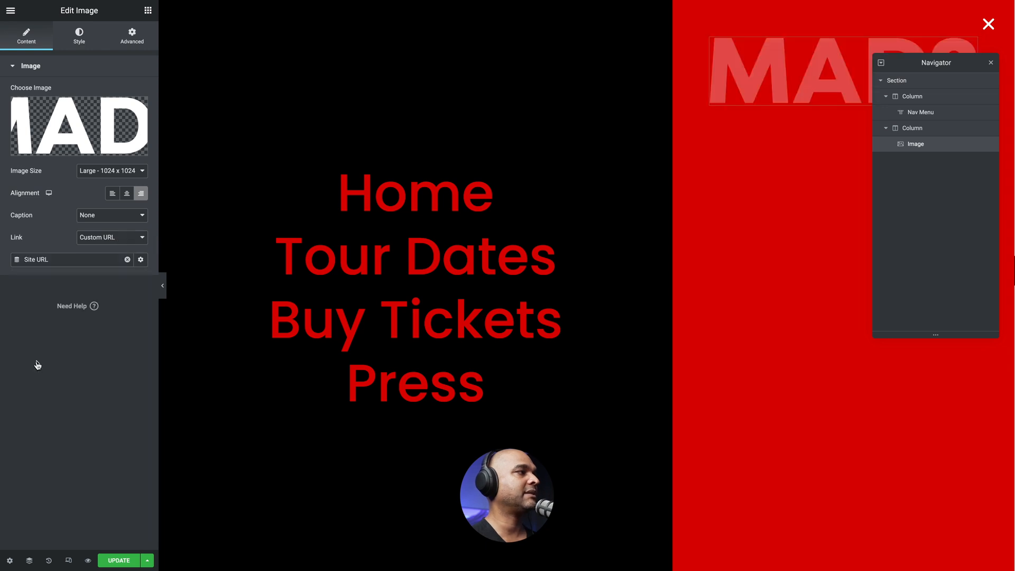
Step: Set the logo's width to 150 px and move the Navigator off the red column
left_click(97, 46)
left_click(133, 89)
left_click(124, 105)
type("150")
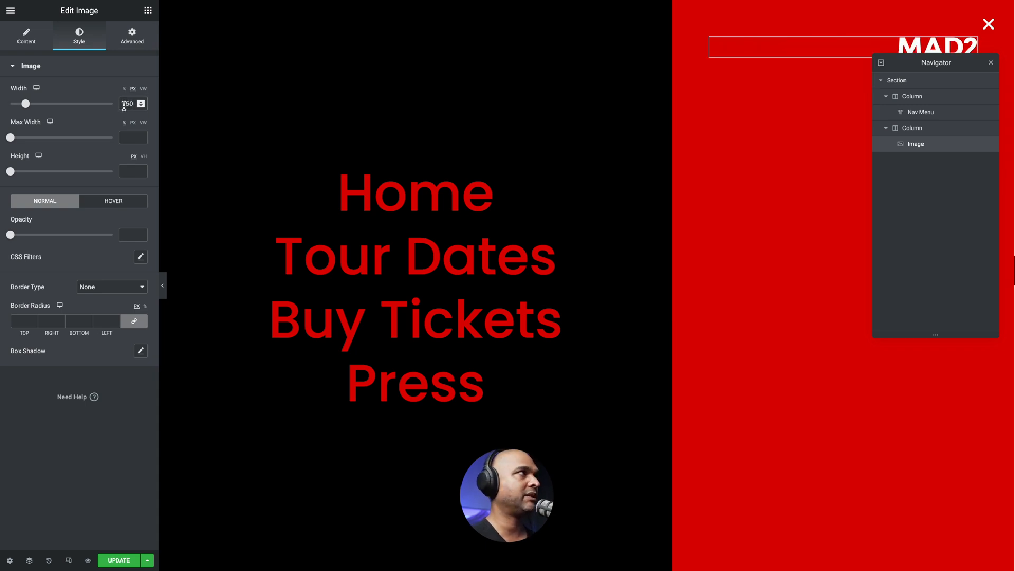
left_click_drag(966, 64, 619, 85)
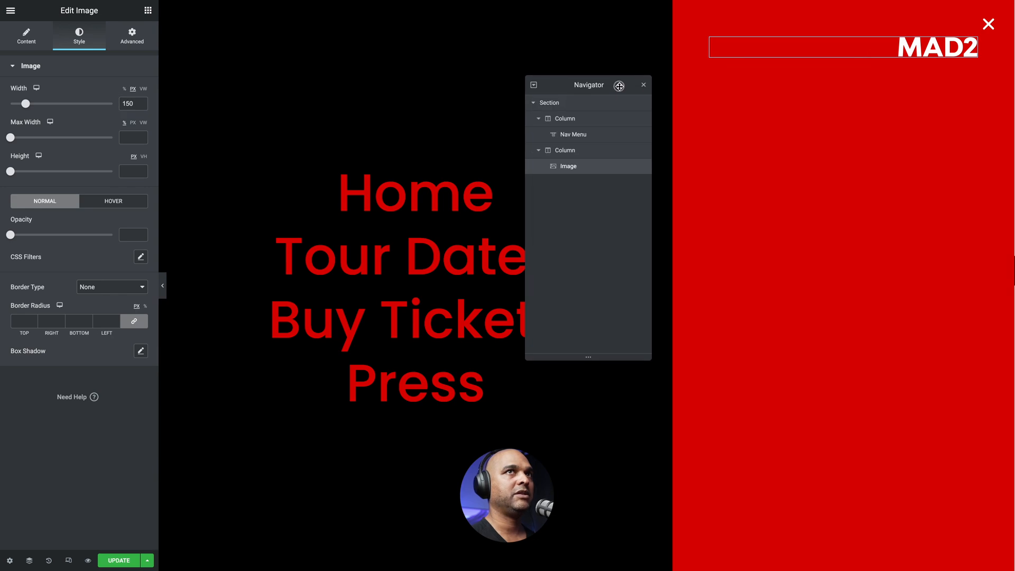
Step: Find the Icon List widget and add it below the logo in the red column
left_click(148, 11)
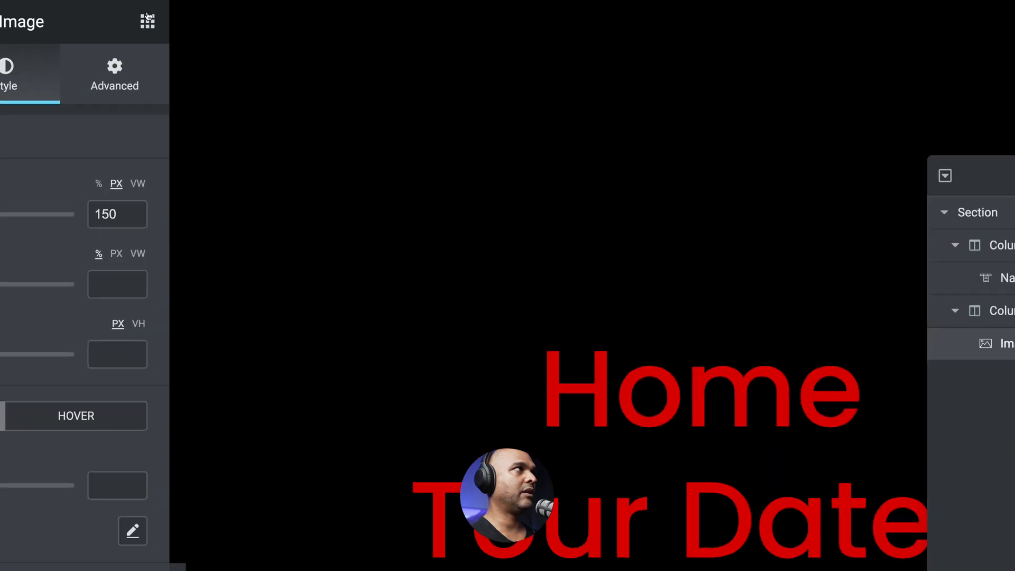
left_click(148, 10)
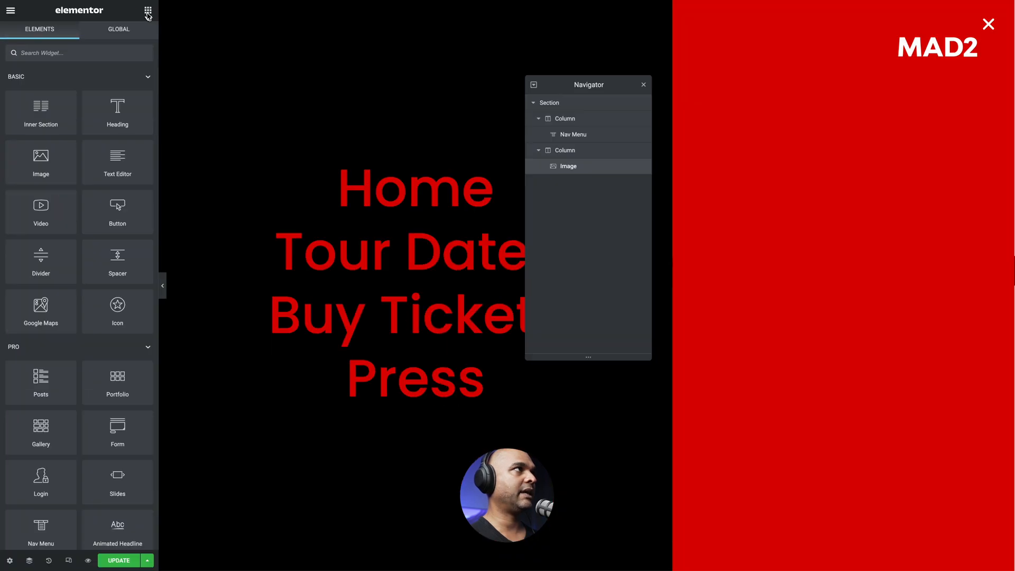
left_click(51, 53)
type("icon l")
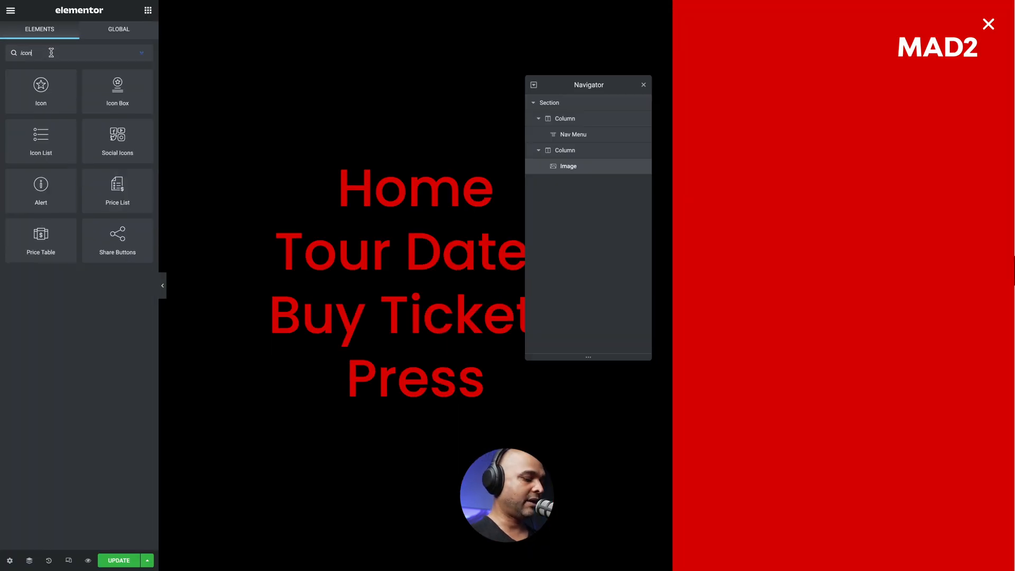
left_click_drag(46, 87, 909, 61)
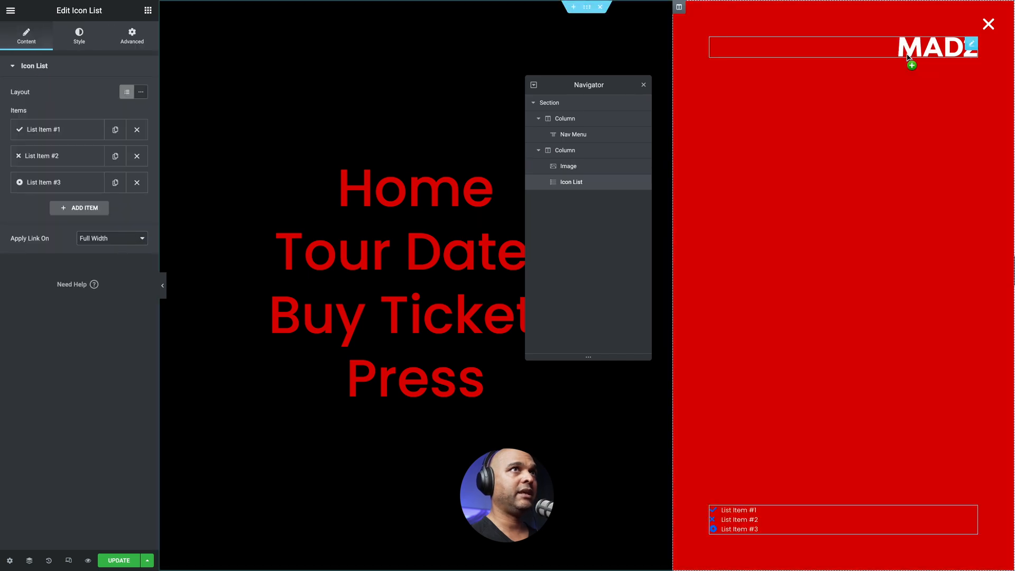
Step: Align the icon list to the right and duplicate it
left_click(66, 43)
left_click(141, 127)
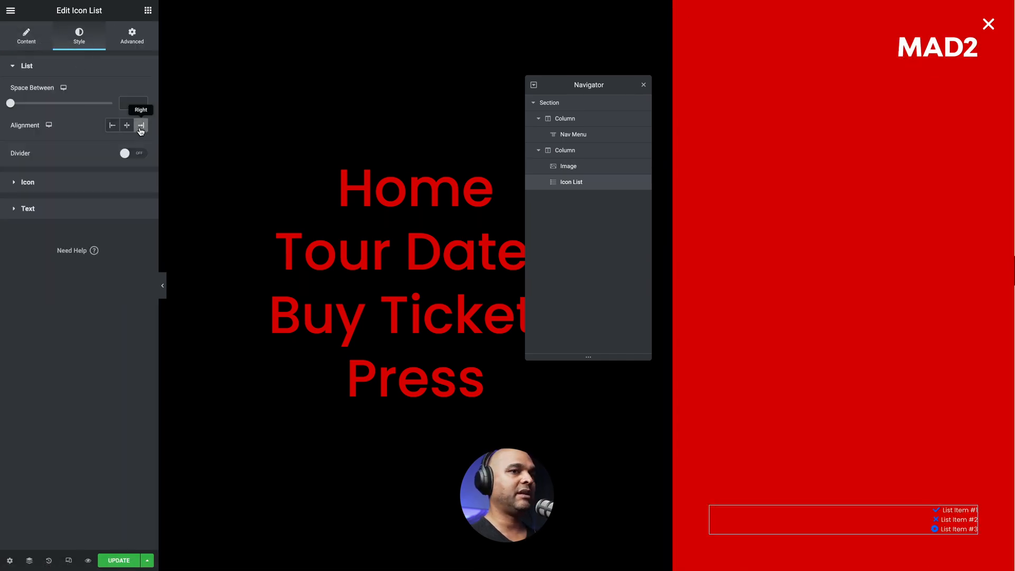
right_click(924, 518)
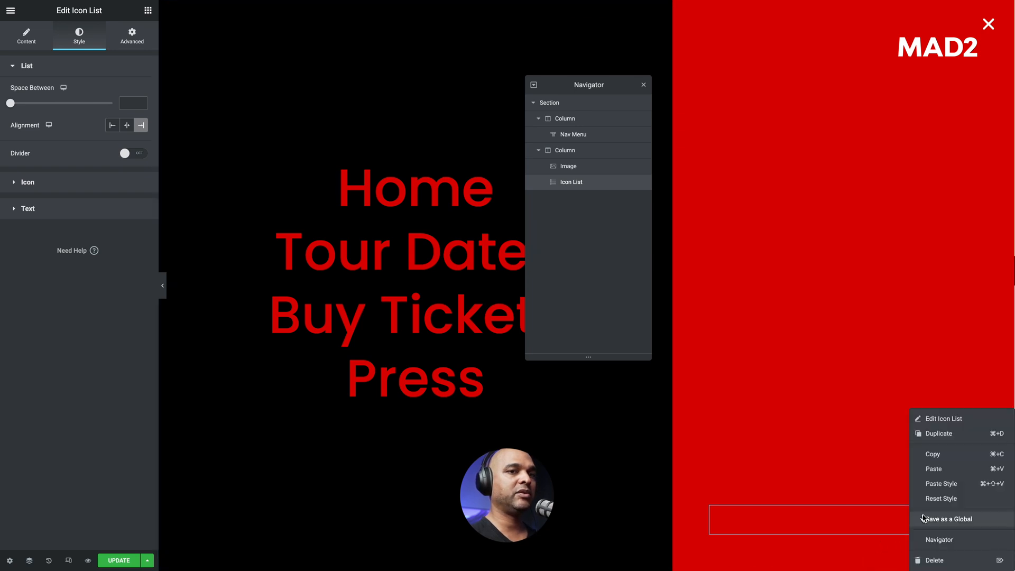
left_click(933, 434)
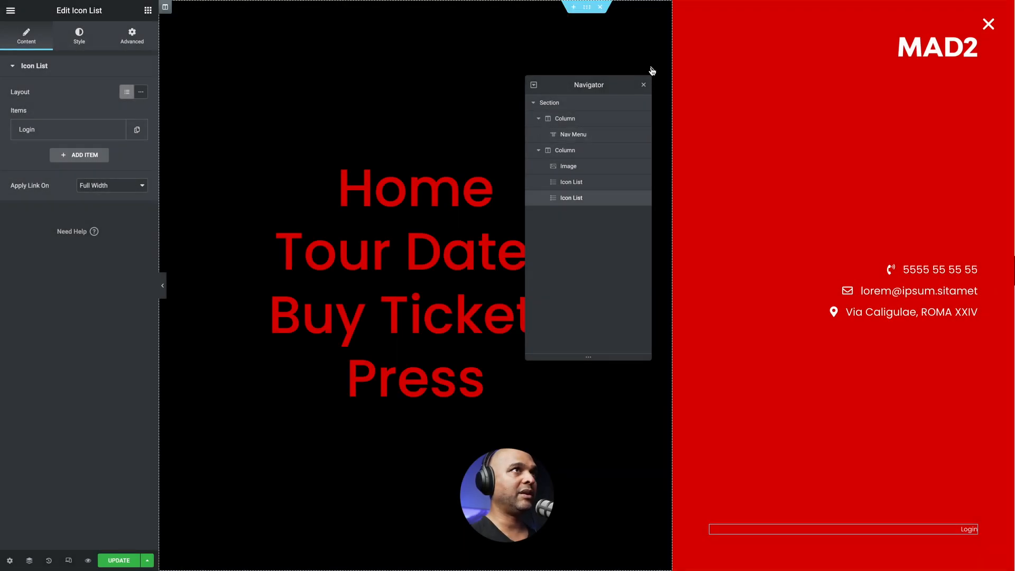
Step: Close the Navigator and update the popup
left_click(643, 85)
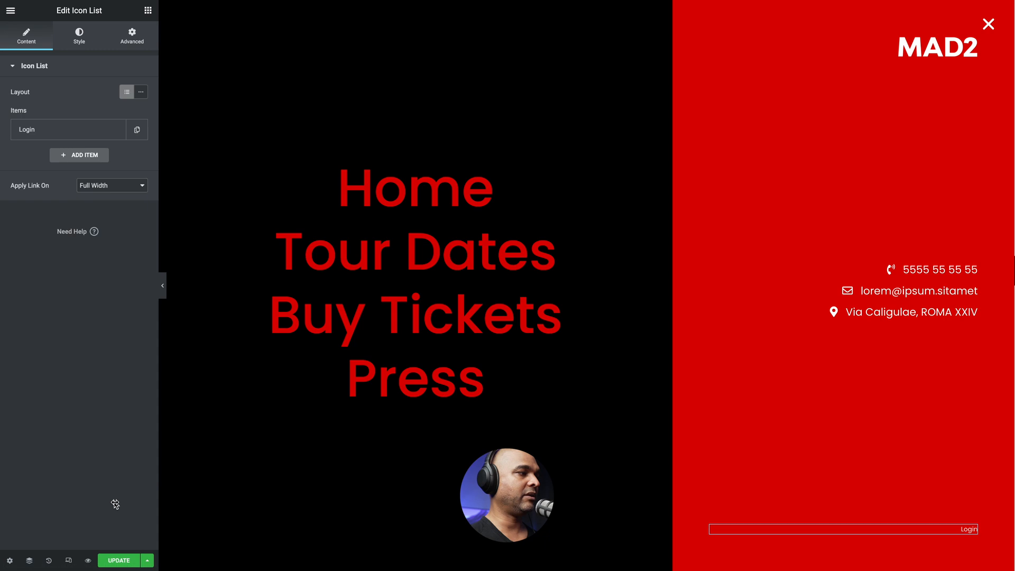
left_click(118, 560)
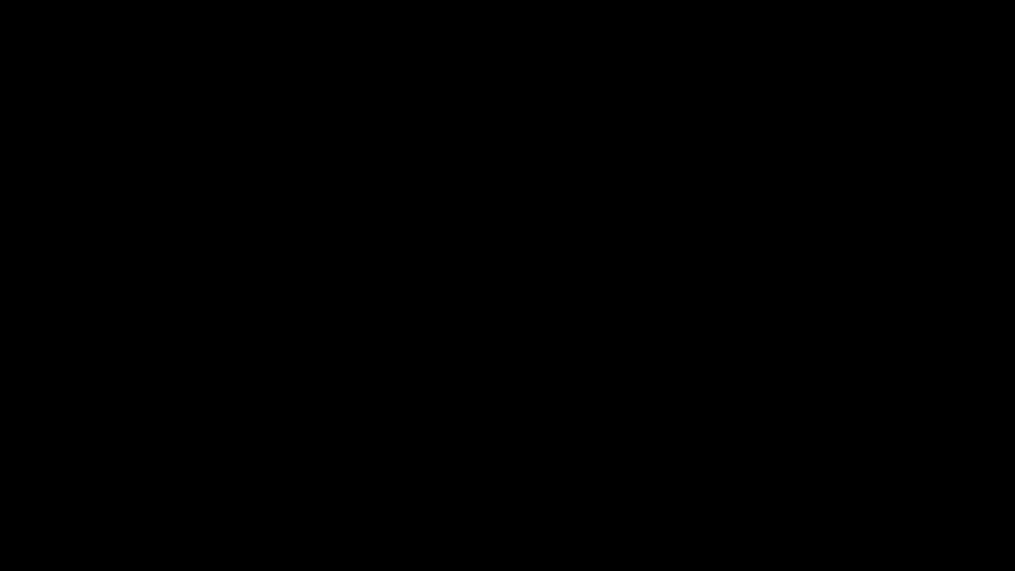
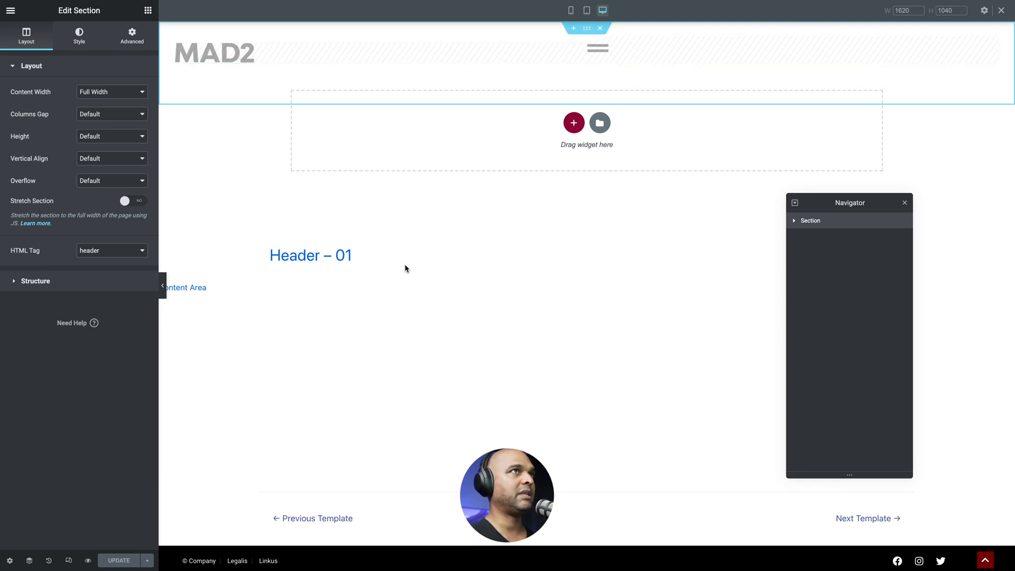
Step: Move the Navigator and expand the header section's LEFT and RIGHT columns to show their elements
left_click_drag(827, 204, 792, 155)
left_click(760, 172)
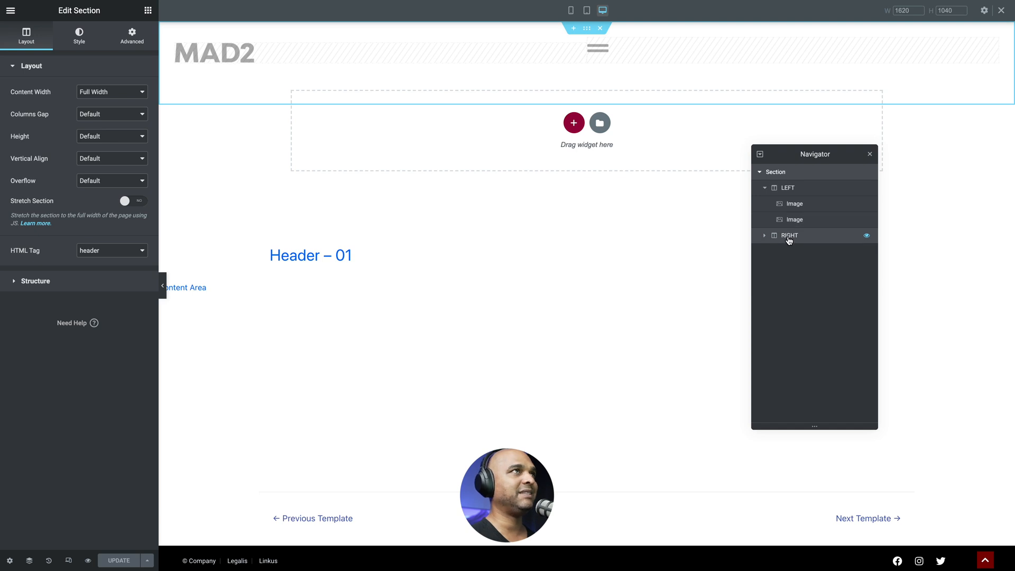
left_click(764, 235)
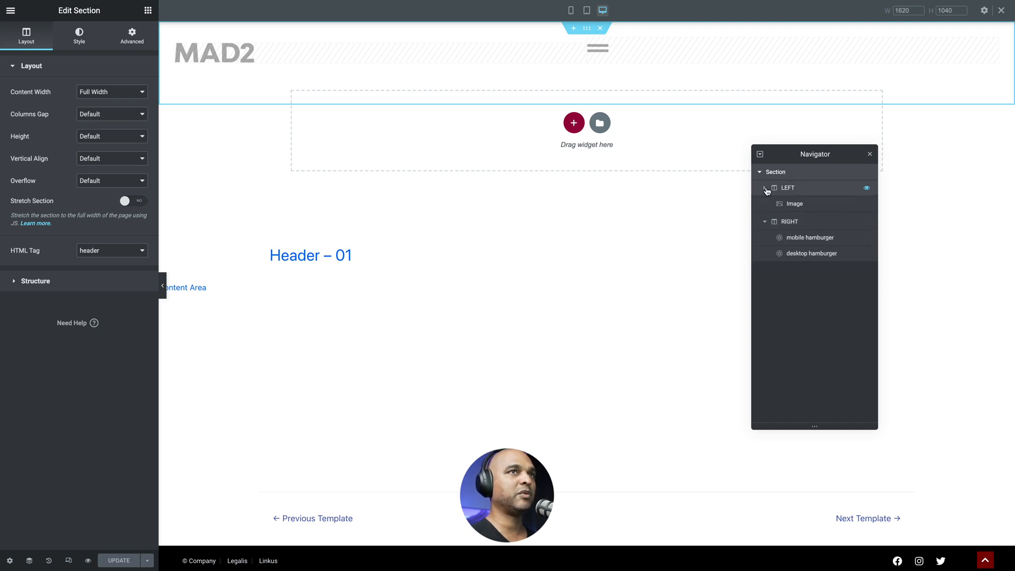
left_click(765, 188)
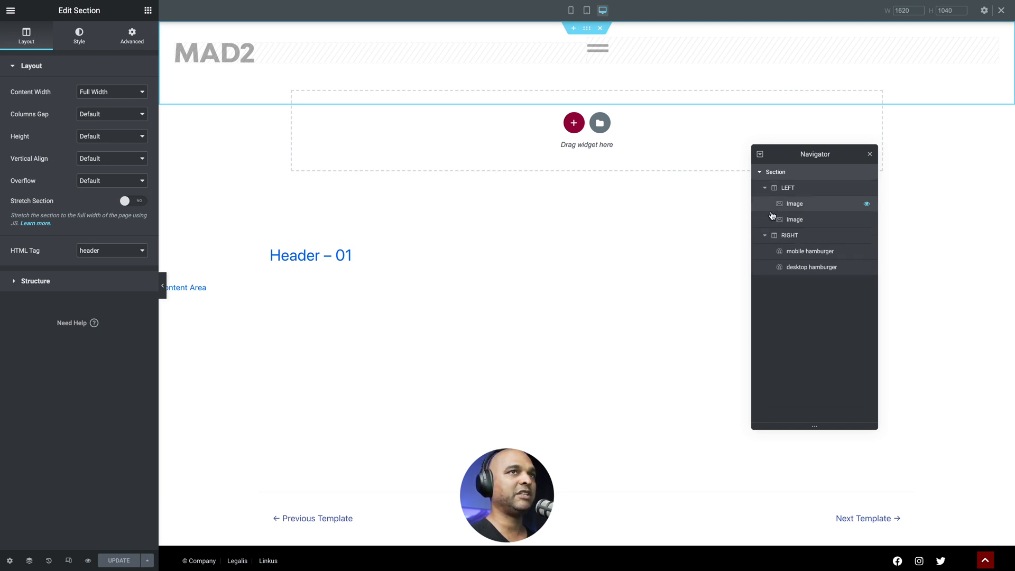
Step: Link the mobile hamburger icon to a dynamic Popup action that opens the Full Menu template
left_click(794, 252)
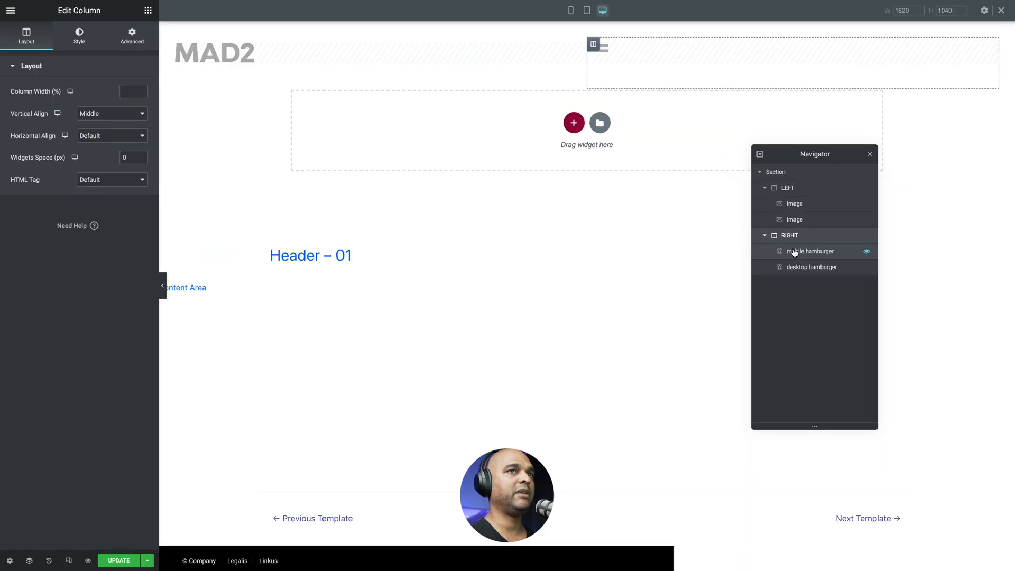
left_click(795, 251)
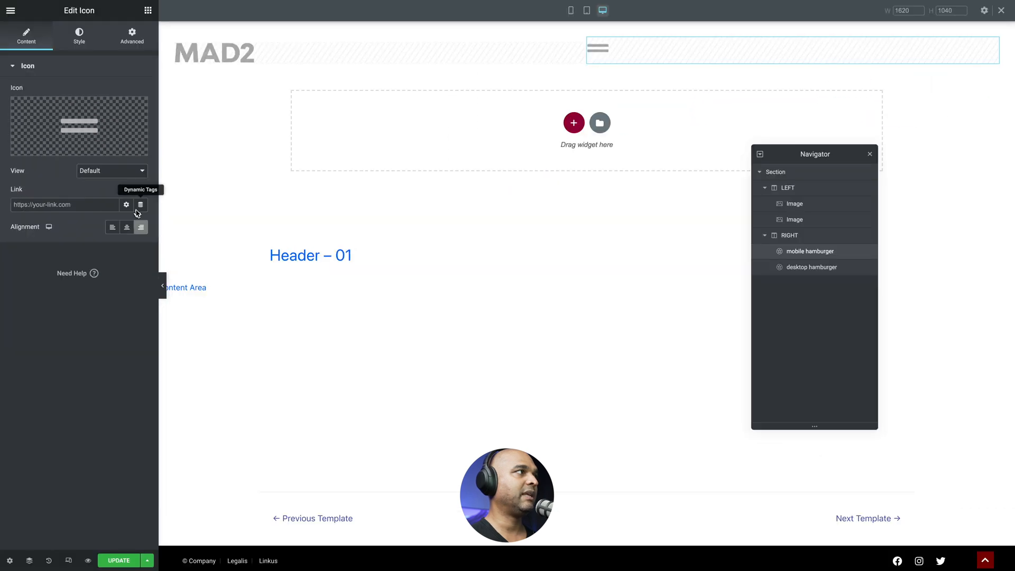
left_click(141, 207)
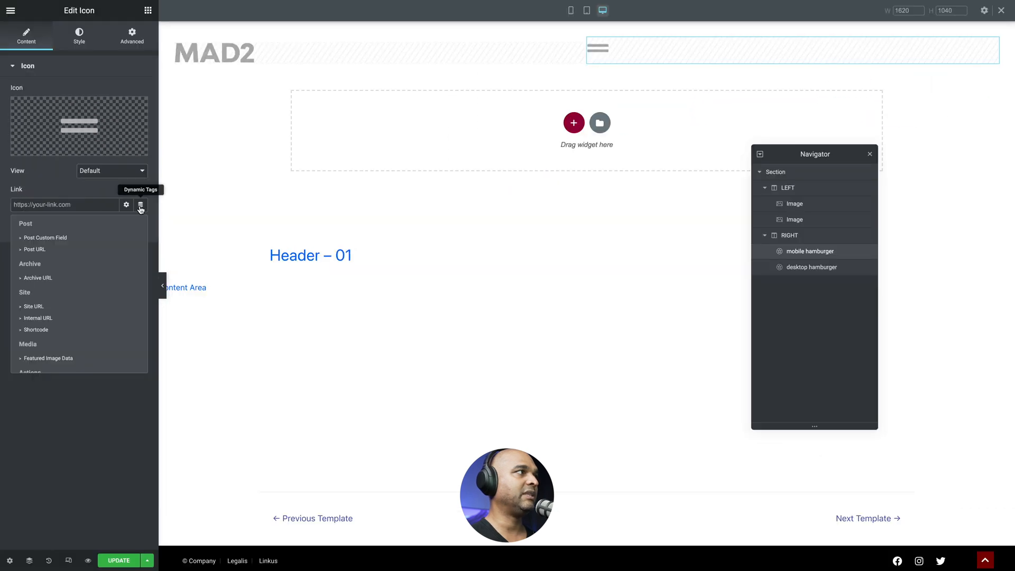
scroll(71, 295, "down", 2)
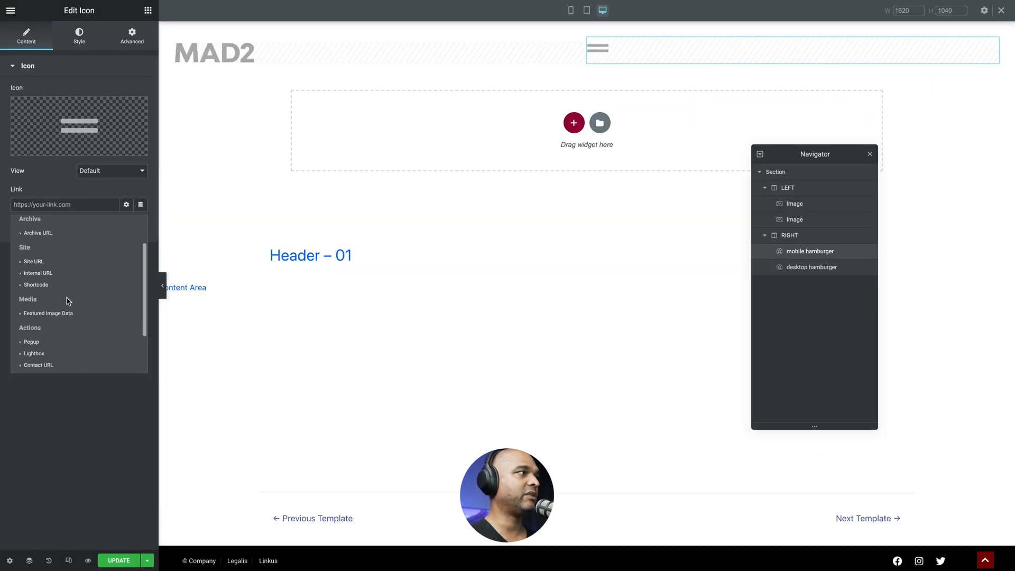
left_click(32, 342)
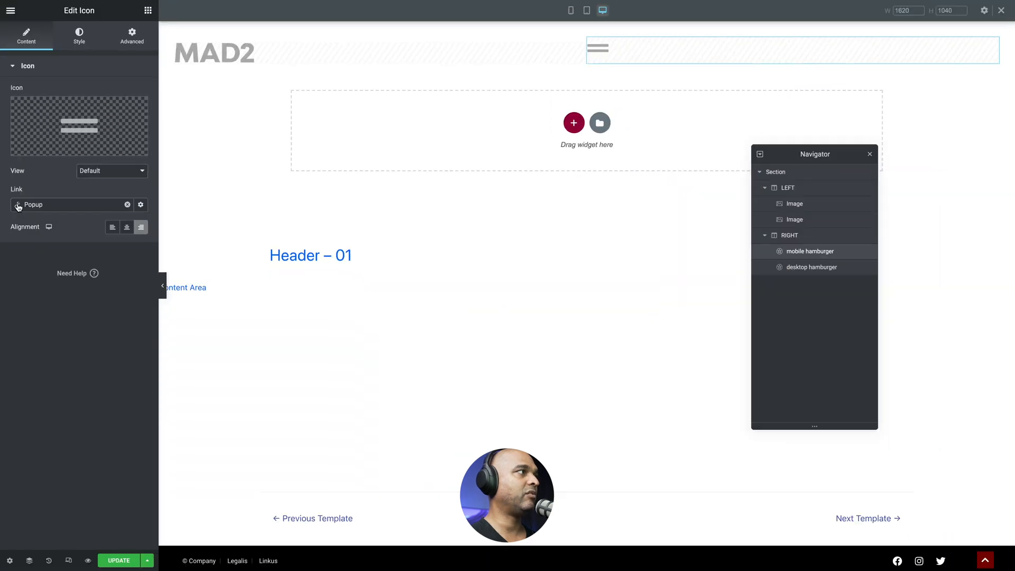
left_click(17, 205)
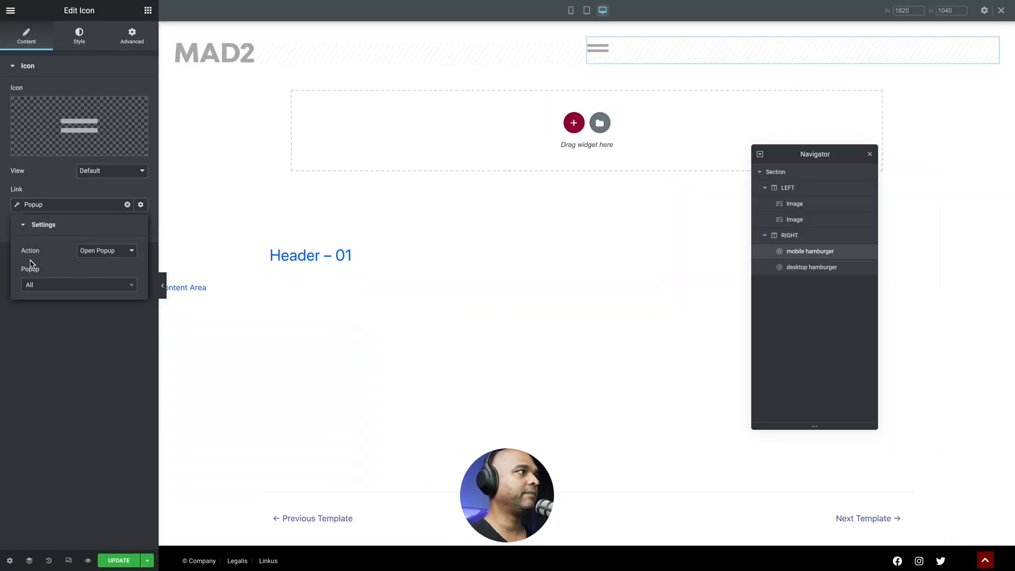
left_click(54, 285)
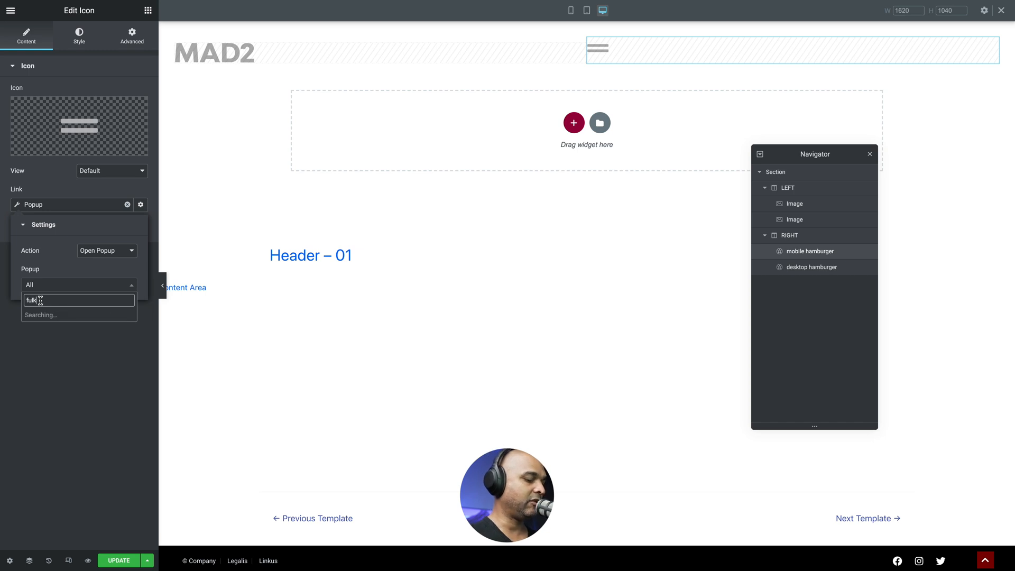
key("BackSpace")
left_click(41, 316)
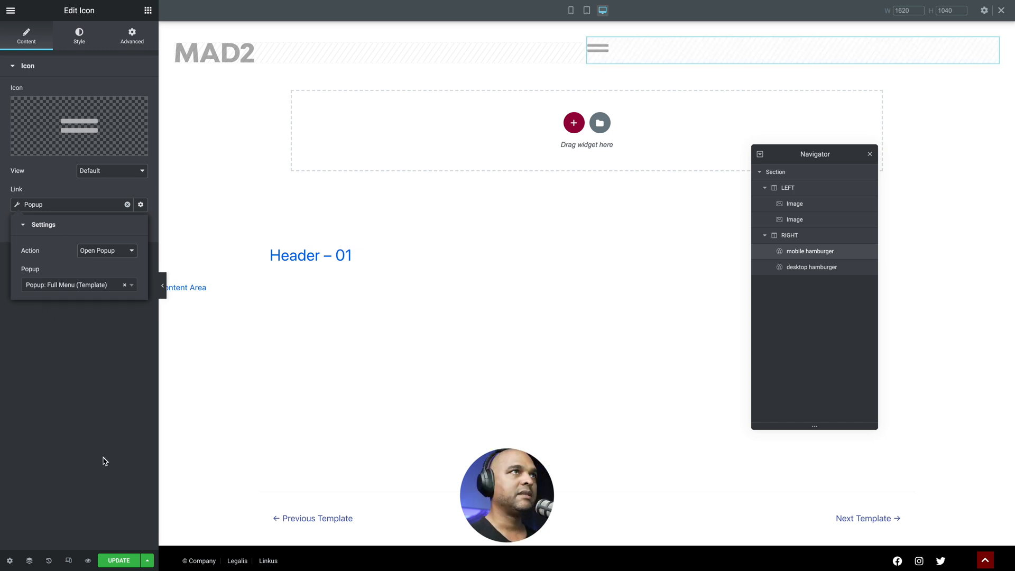
Step: Link the desktop hamburger icon to open the Full Menu popup as well, and update the header
left_click(795, 267)
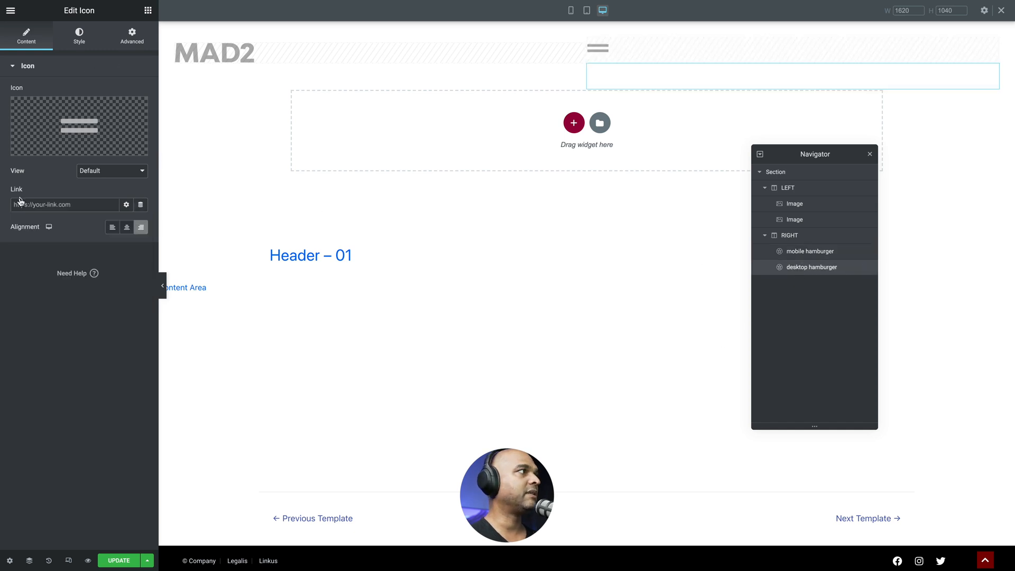
left_click(140, 205)
scroll(50, 338, "down", 2)
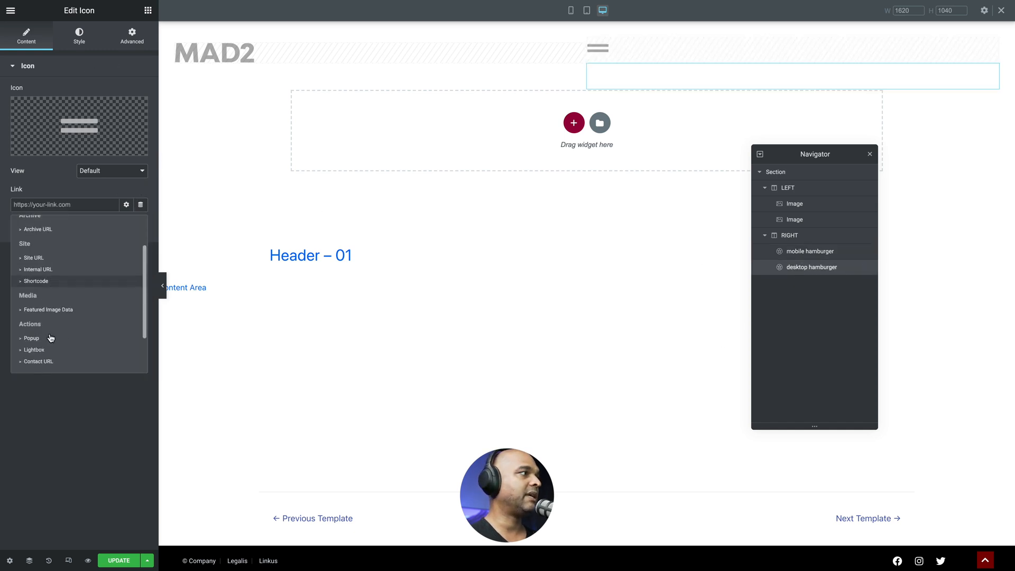
left_click(50, 338)
left_click(17, 204)
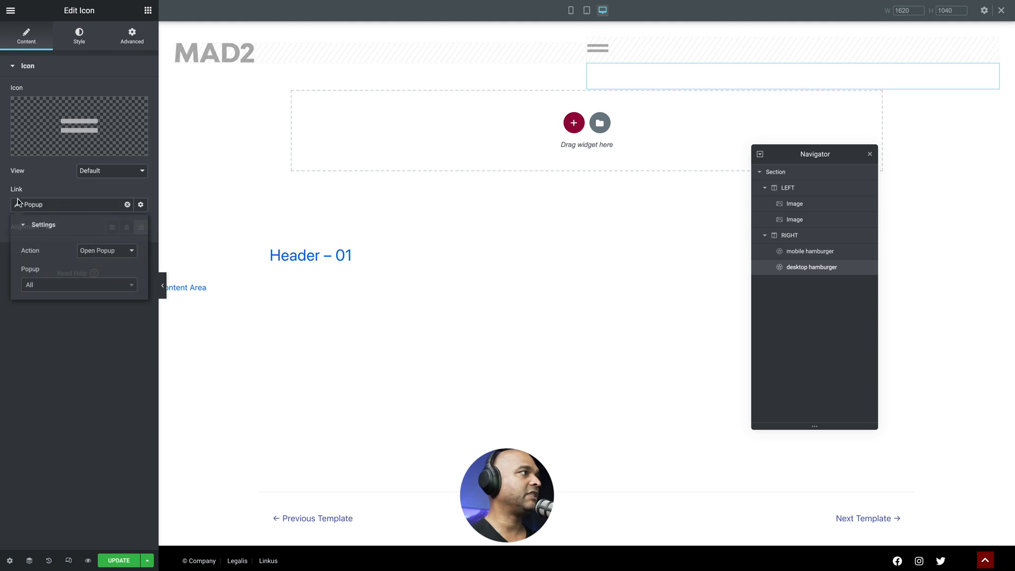
left_click(60, 284)
type("full")
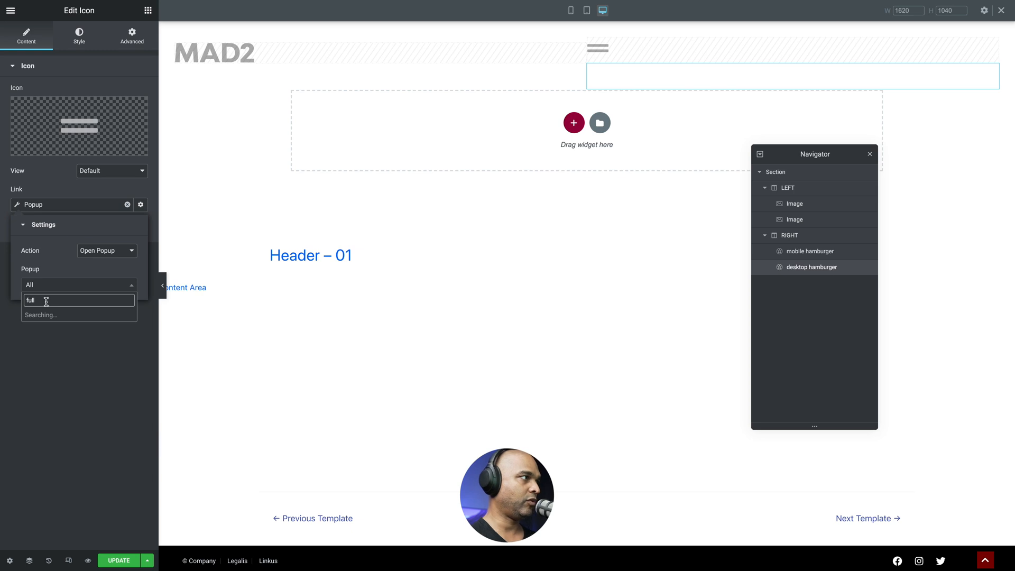
left_click(48, 316)
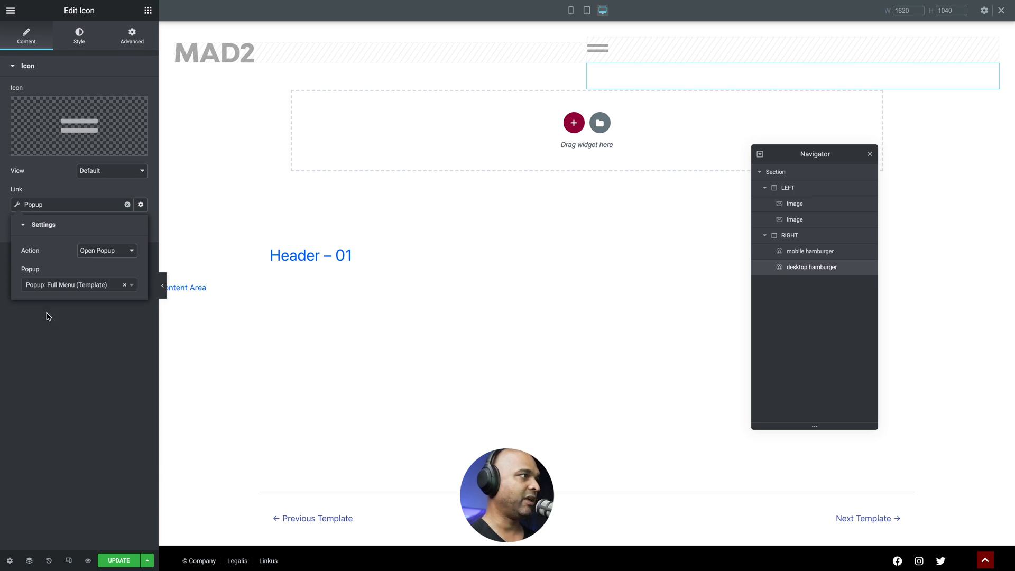
left_click(117, 557)
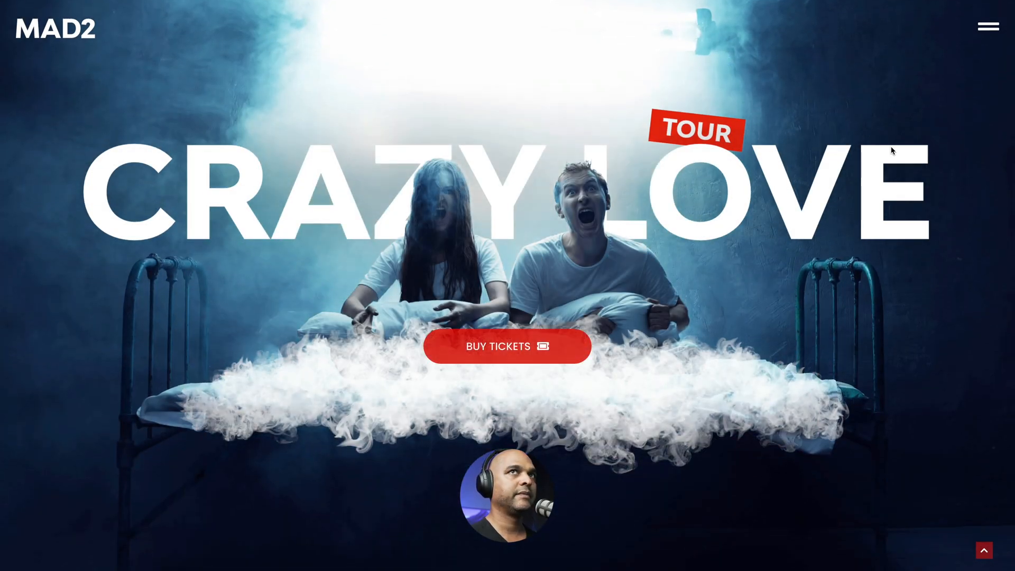
Step: Test opening and closing the full-screen menu from the hamburger icon on the live desktop page
left_click(988, 30)
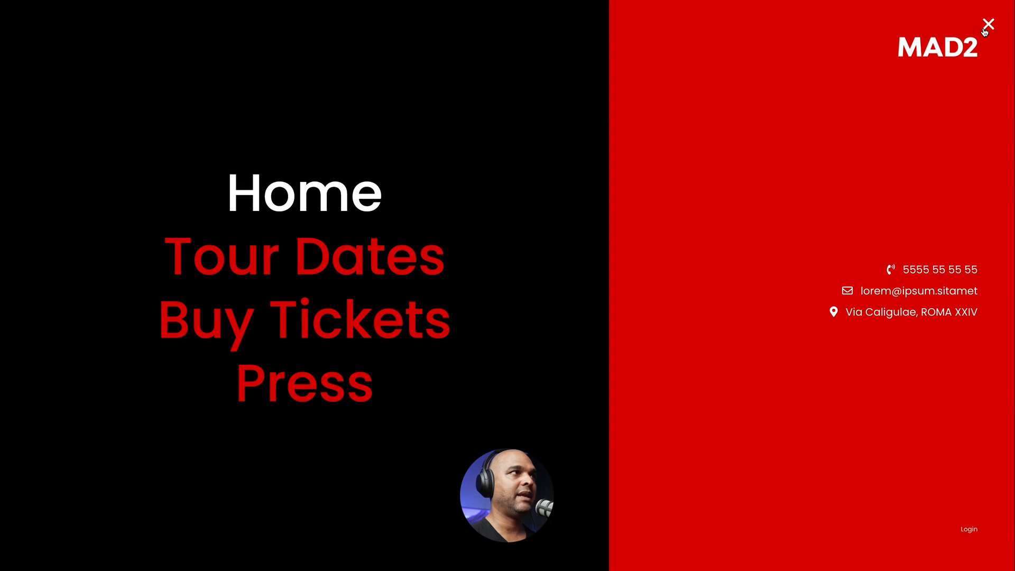
left_click(987, 28)
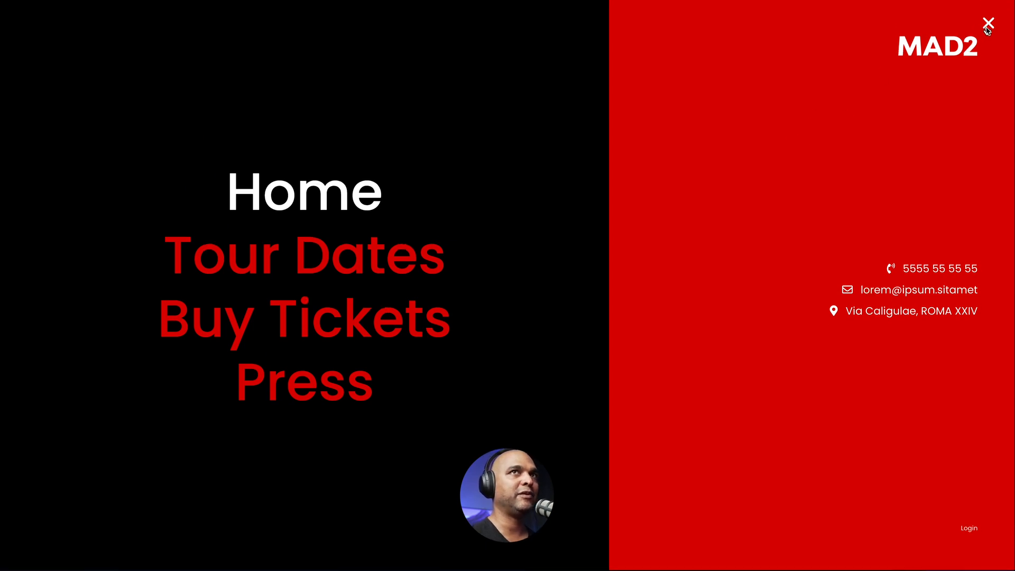
left_click(987, 28)
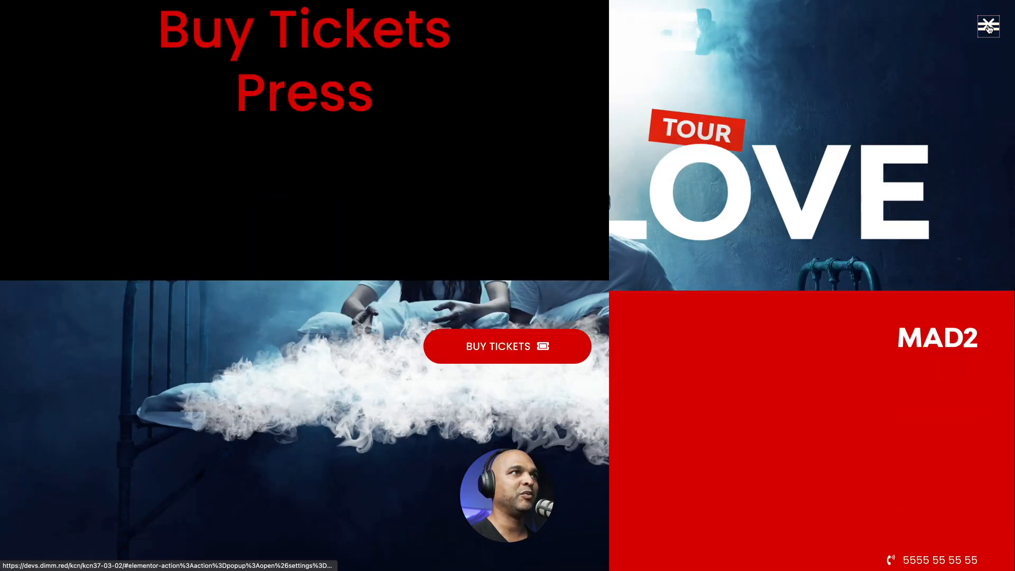
left_click(988, 27)
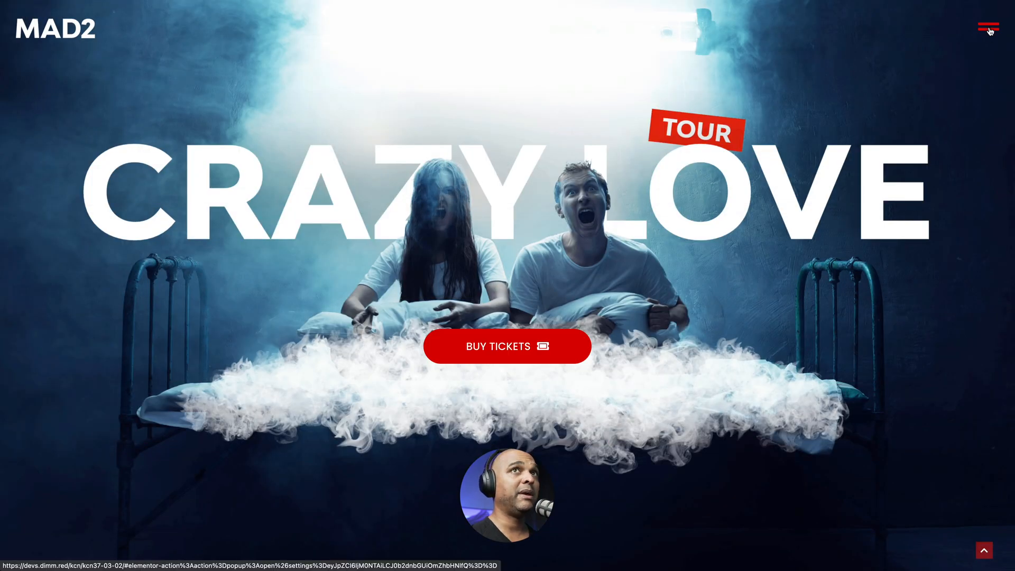
left_click(988, 29)
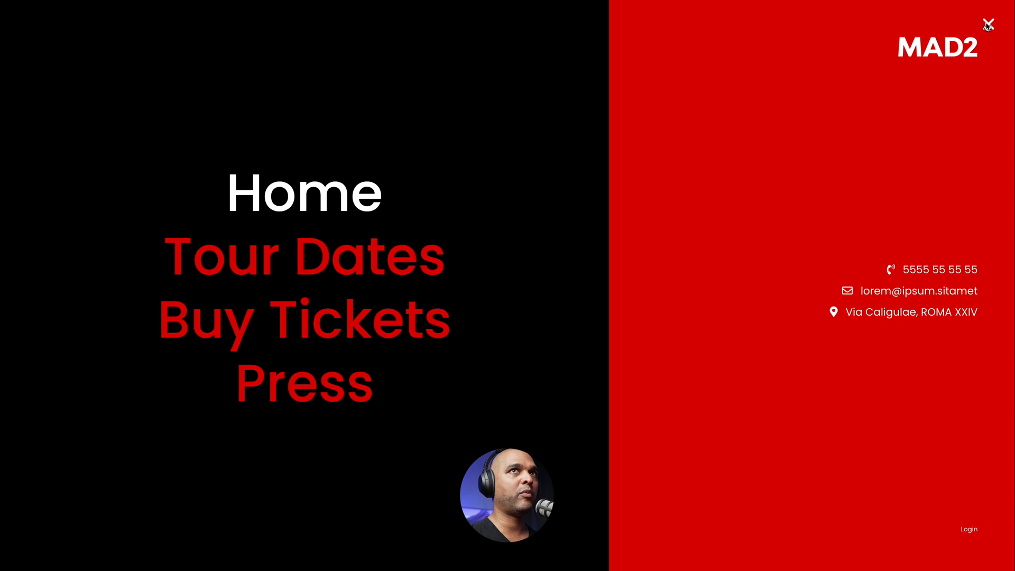
left_click(984, 33)
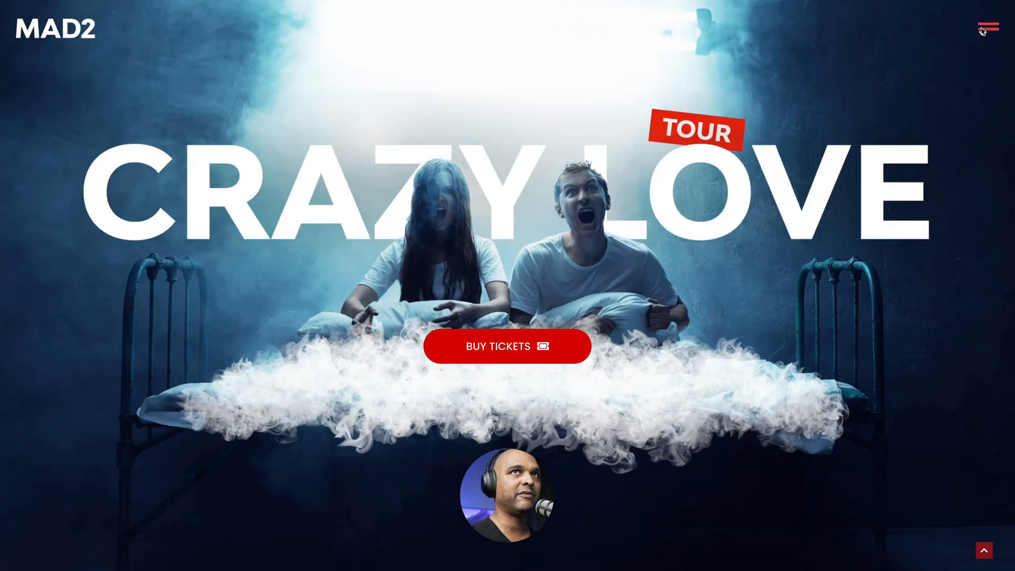
left_click(987, 27)
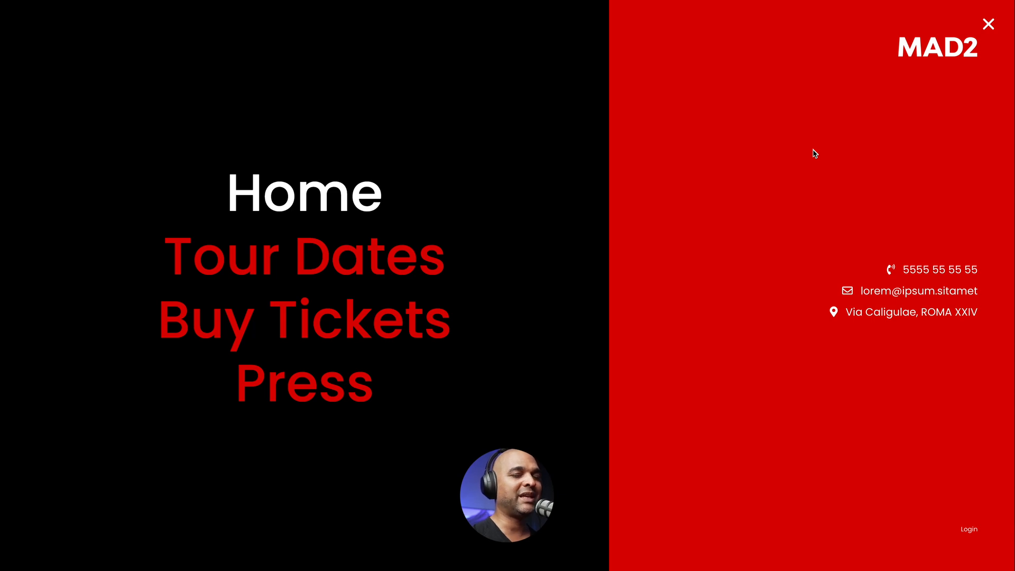
left_click(988, 24)
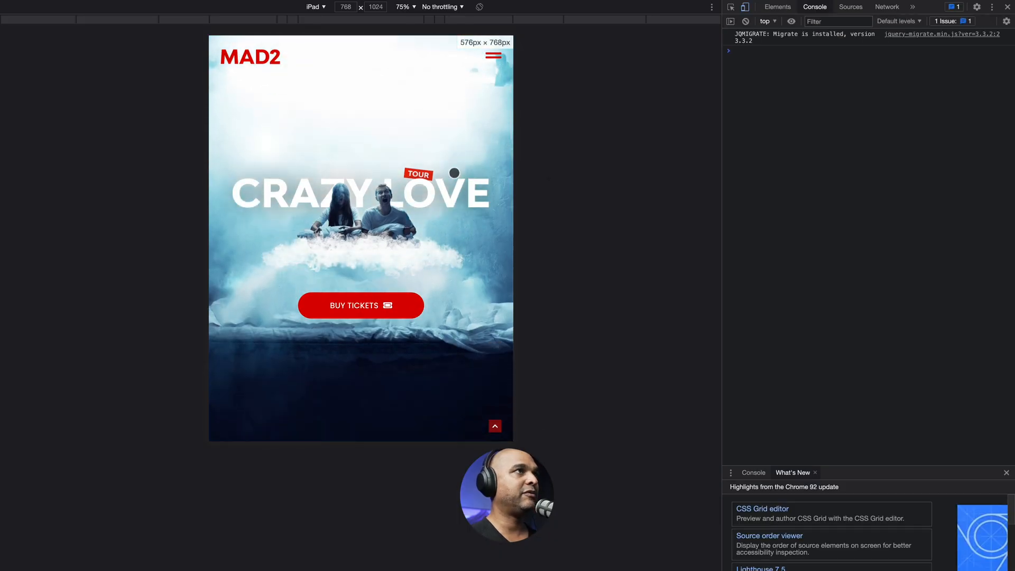
Step: Test the hamburger menu in the browser's device preview at iPad and iPhone 6/7/8 sizes
left_click(493, 55)
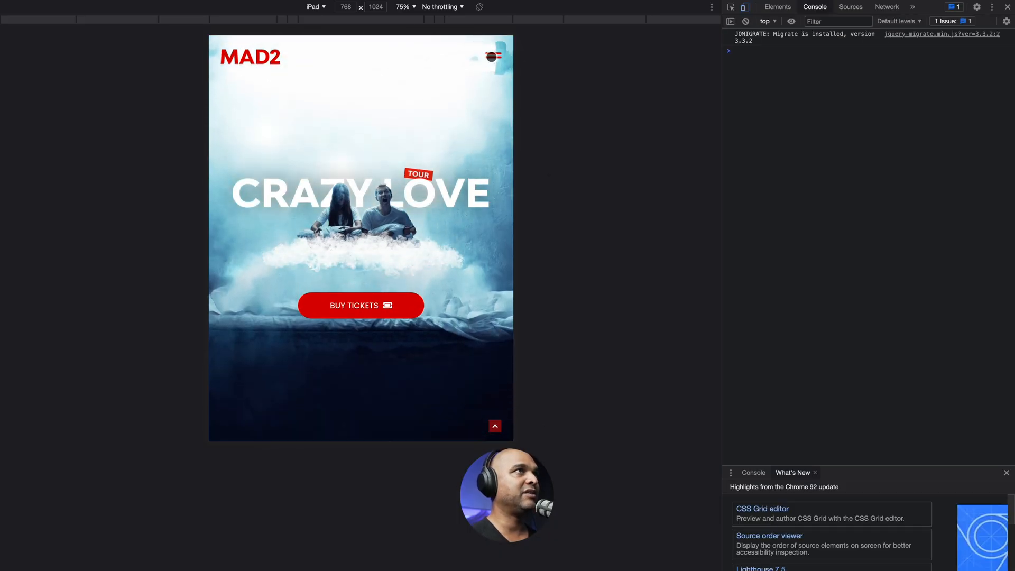
left_click(314, 7)
left_click(314, 95)
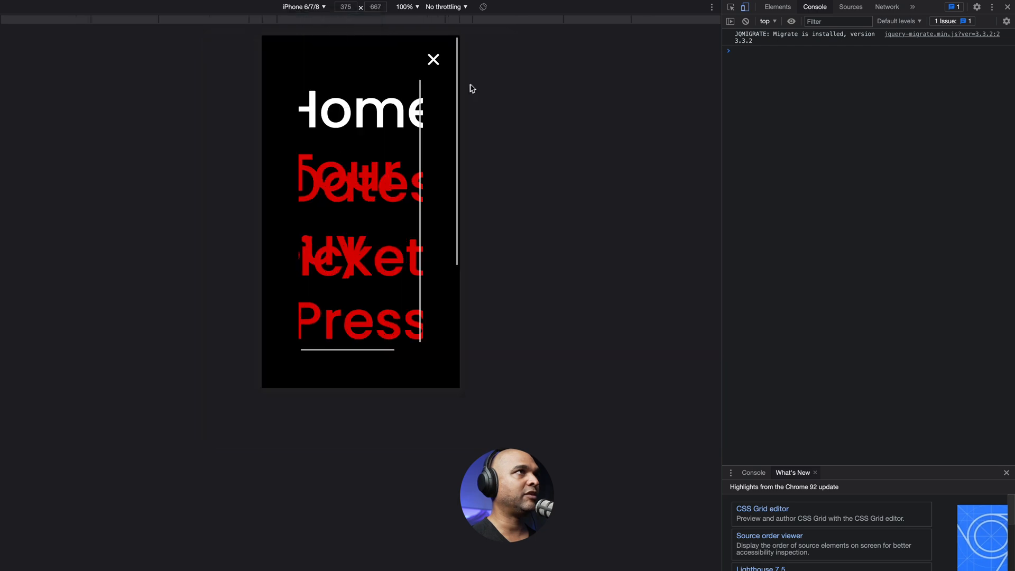
left_click(433, 59)
left_click(433, 59)
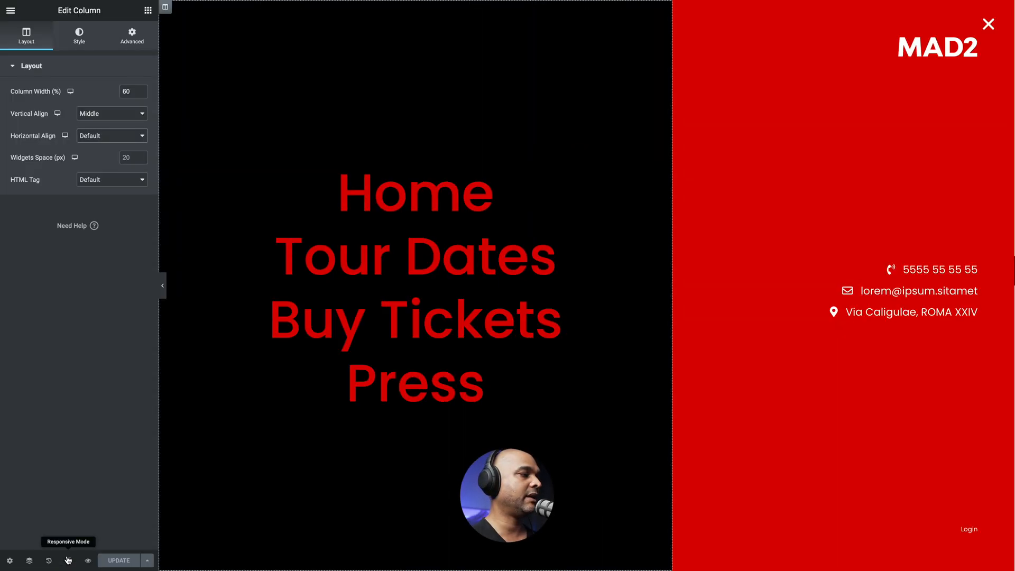
Step: Show the popup in tablet view and set the black menu column's width to 100%
left_click(62, 559)
left_click(586, 11)
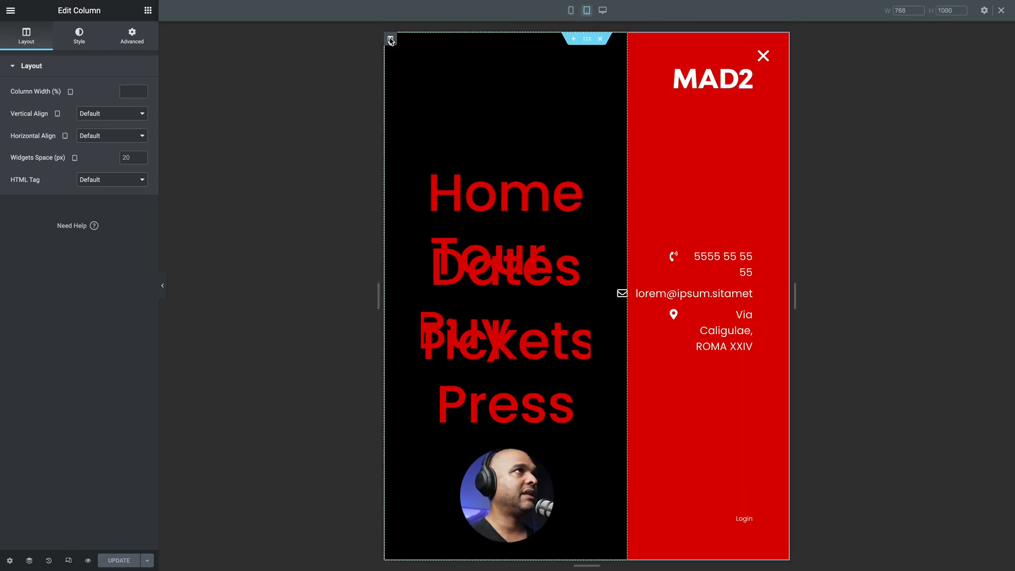
left_click(132, 91)
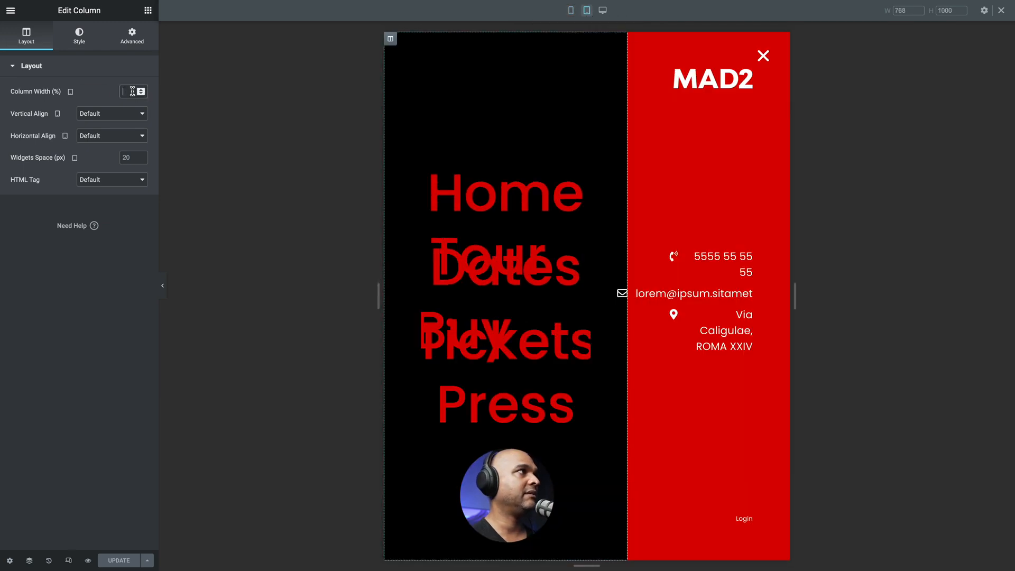
type("100")
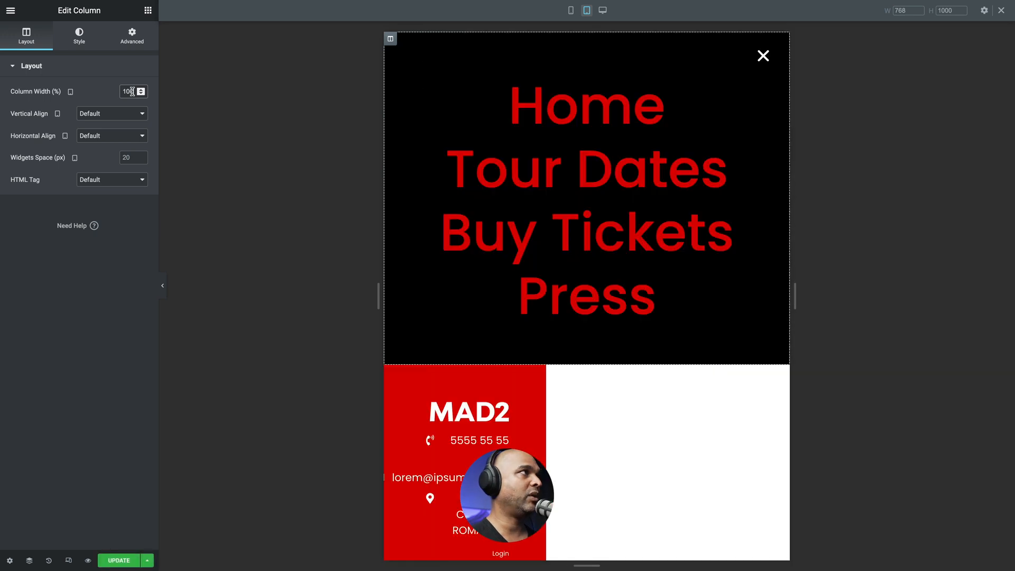
Step: Unlink the menu column's tablet padding and set it to 50 px right and left, with 0 top and bottom
left_click(132, 36)
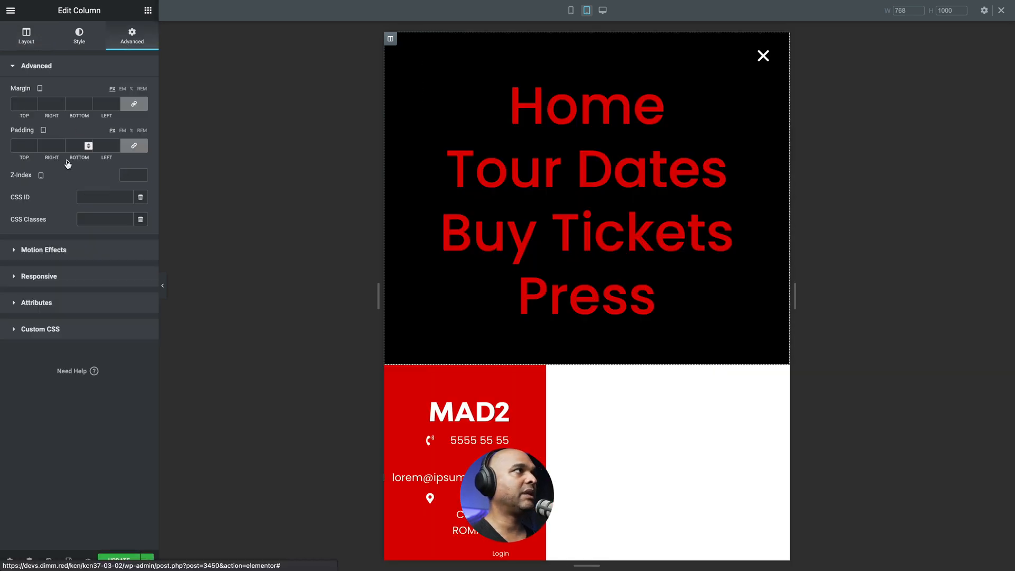
left_click(132, 145)
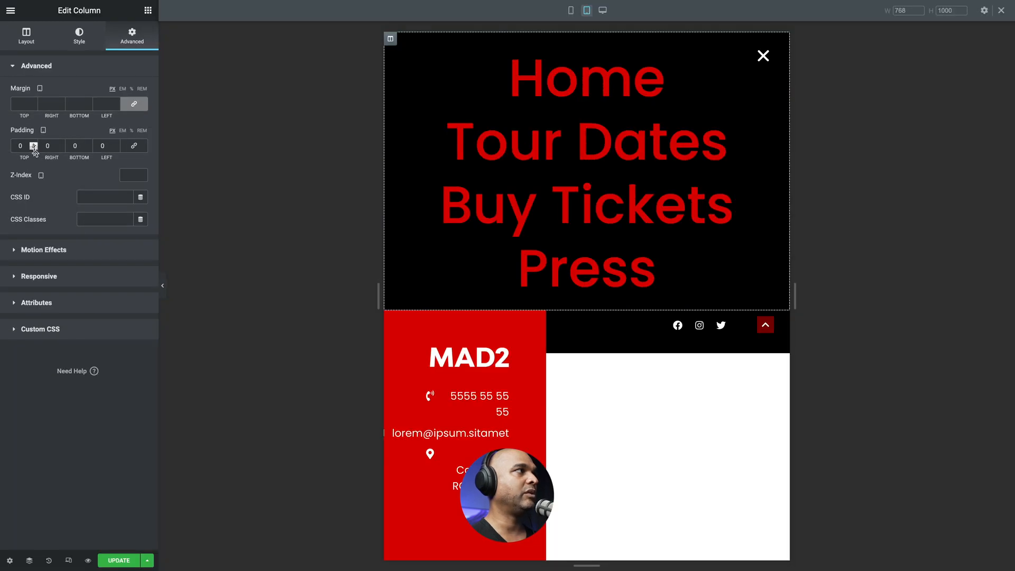
double_click(46, 146)
type("50")
key("Tab")
key("Tab")
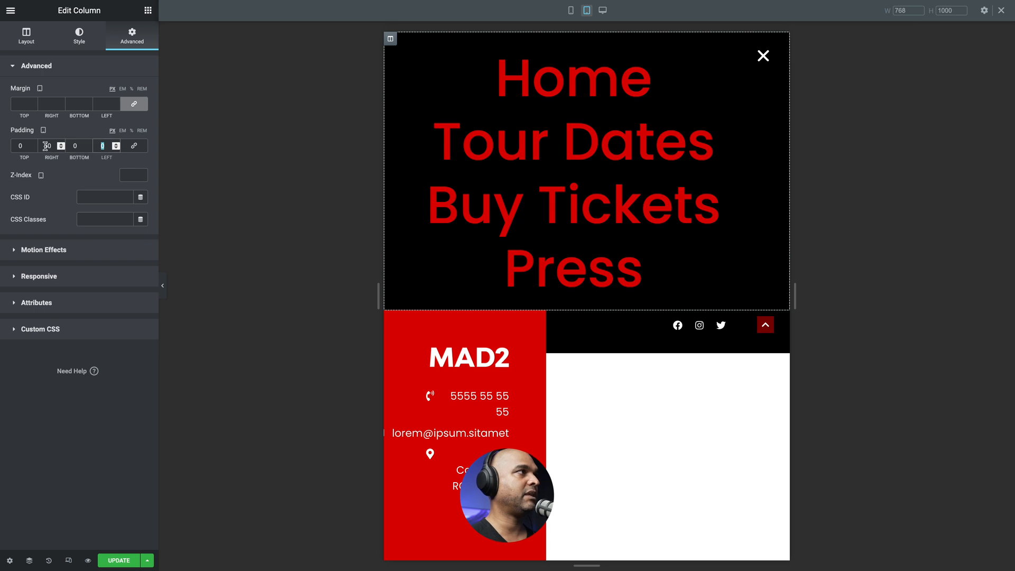
type("50")
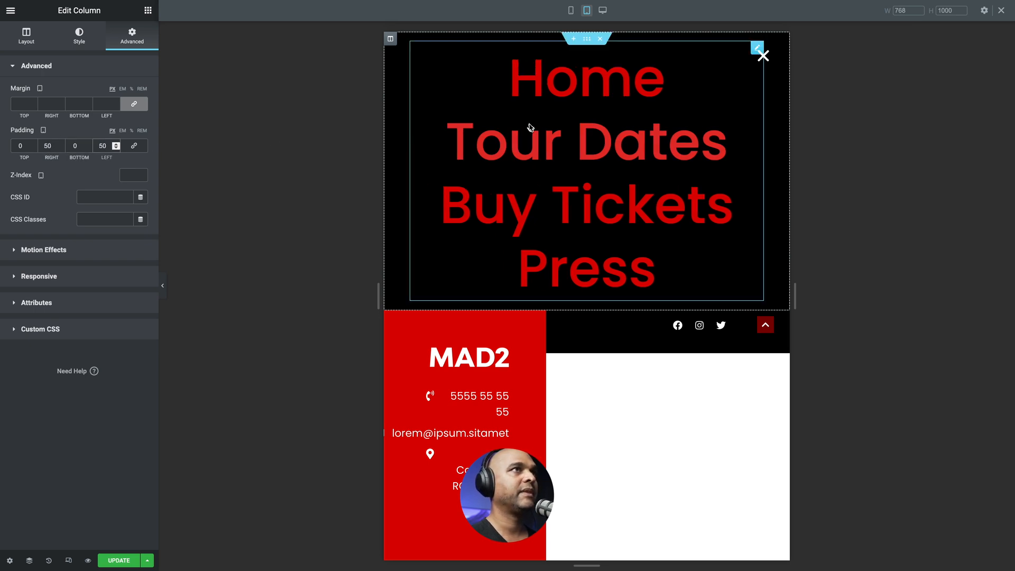
Step: Set the popup nav menu's tablet dropdown font size to 50 px and its vertical padding to 40 px
left_click(755, 48)
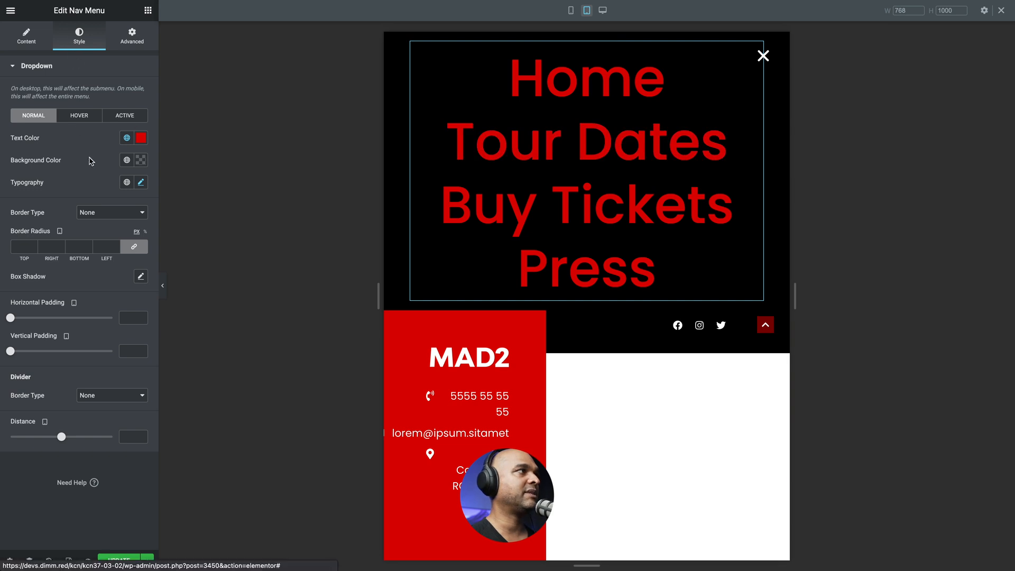
left_click(141, 182)
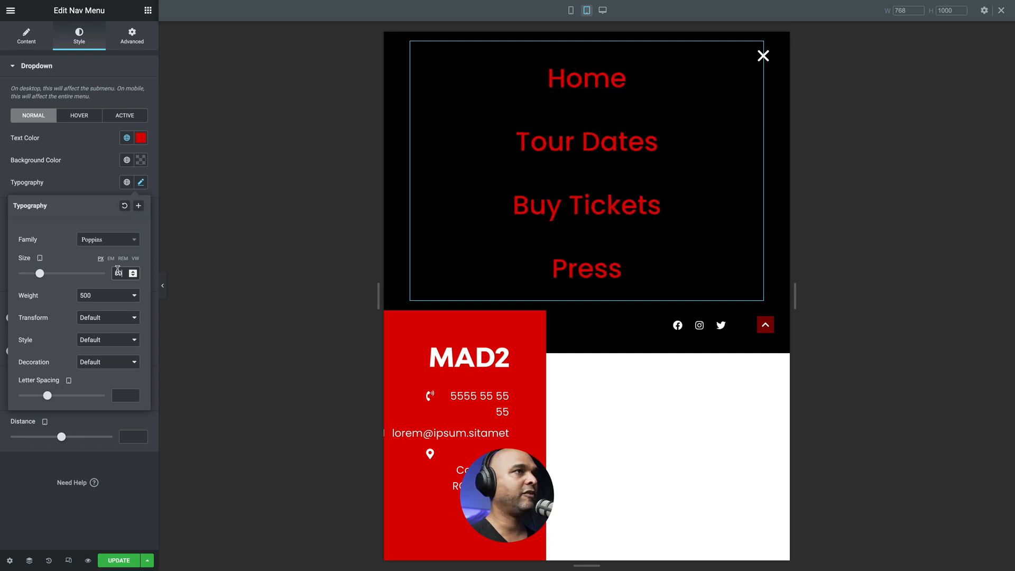
left_click(63, 489)
left_click(129, 352)
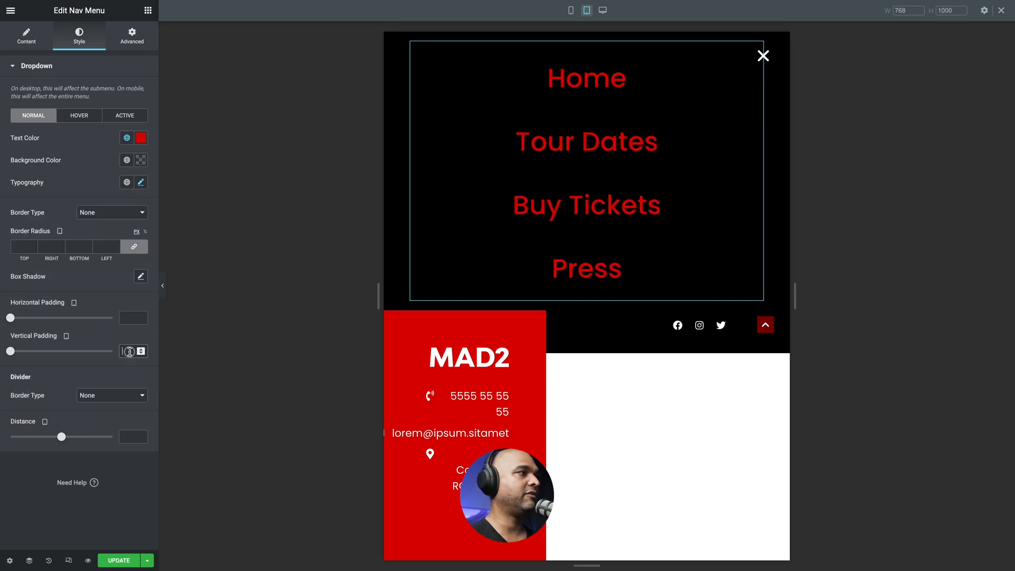
type("40")
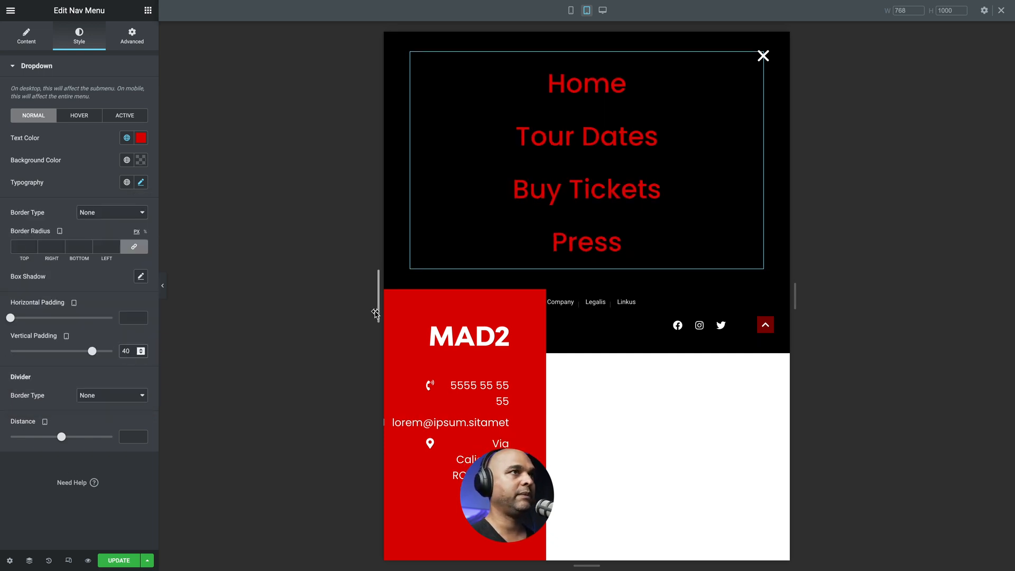
Step: Set the red contact column's tablet width to 100% and its padding to 50 px on all sides
left_click(392, 299)
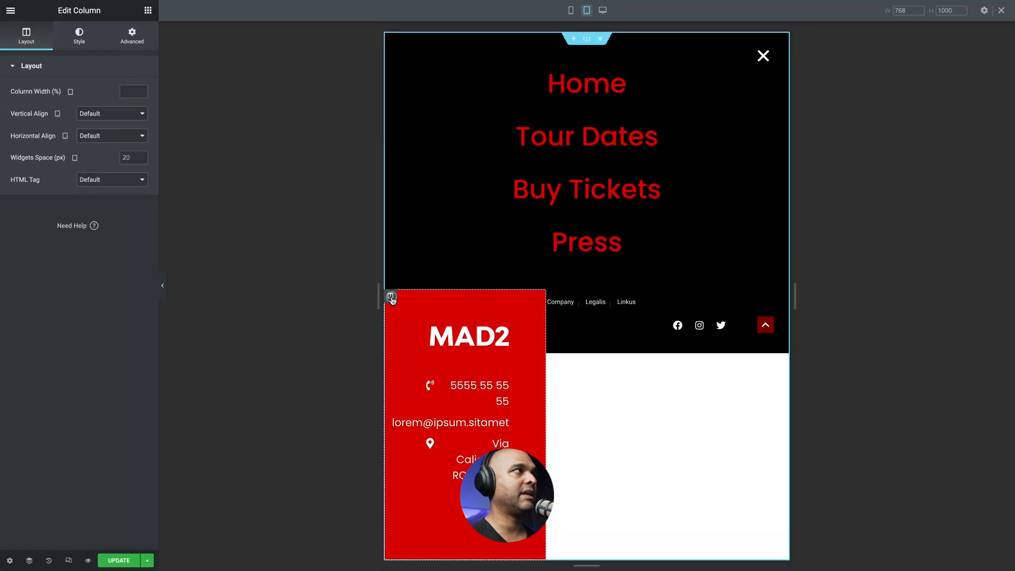
left_click(124, 90)
type("100")
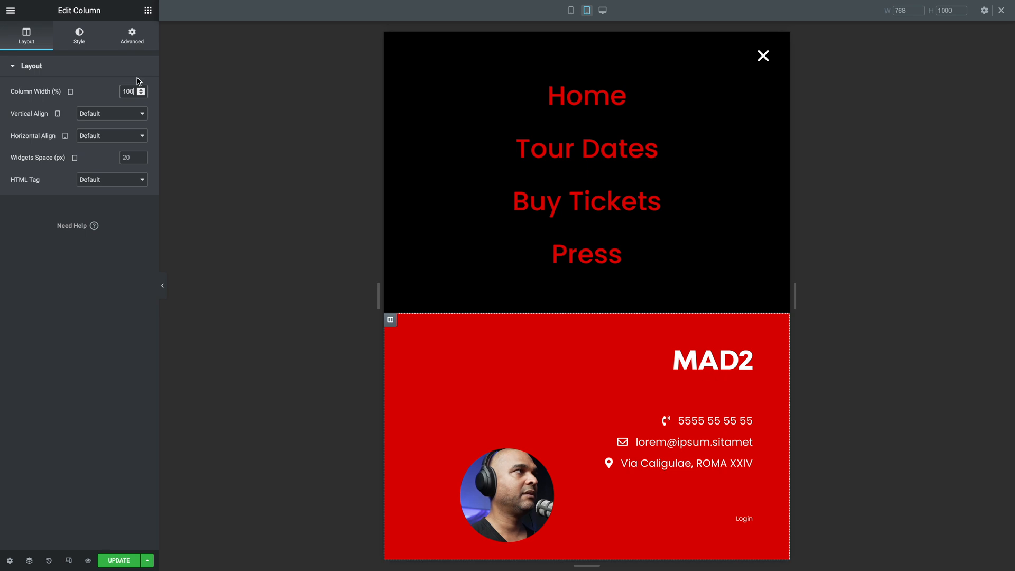
left_click(132, 36)
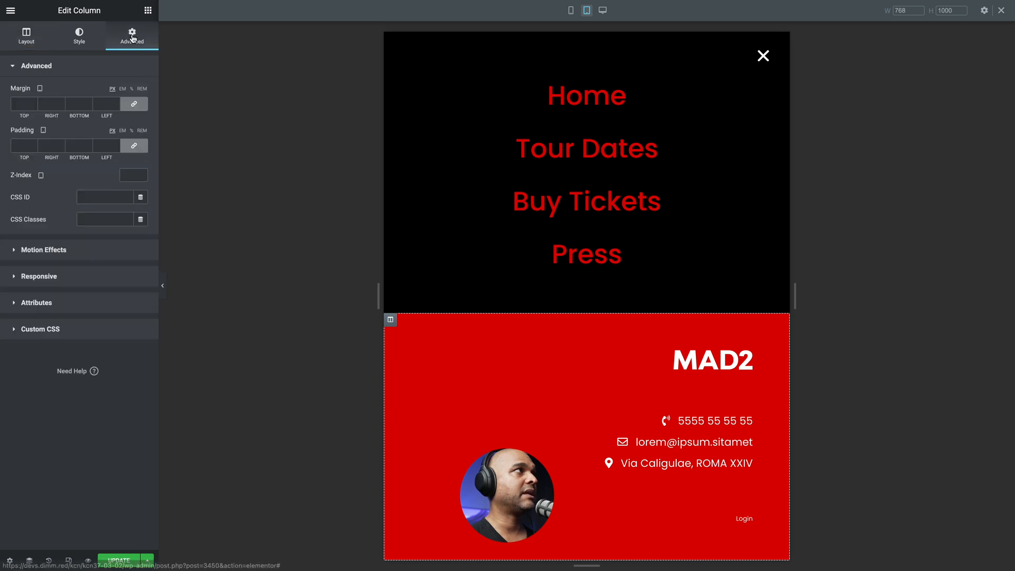
left_click(19, 143)
type("50")
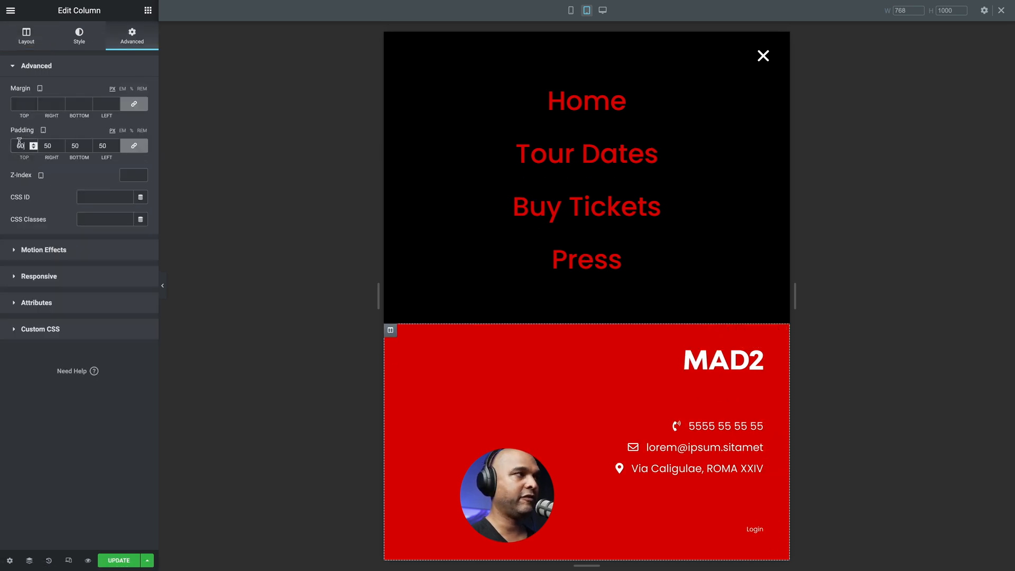
Step: Update the popup and check the hamburger menu in the browser's iPad preview
left_click(122, 559)
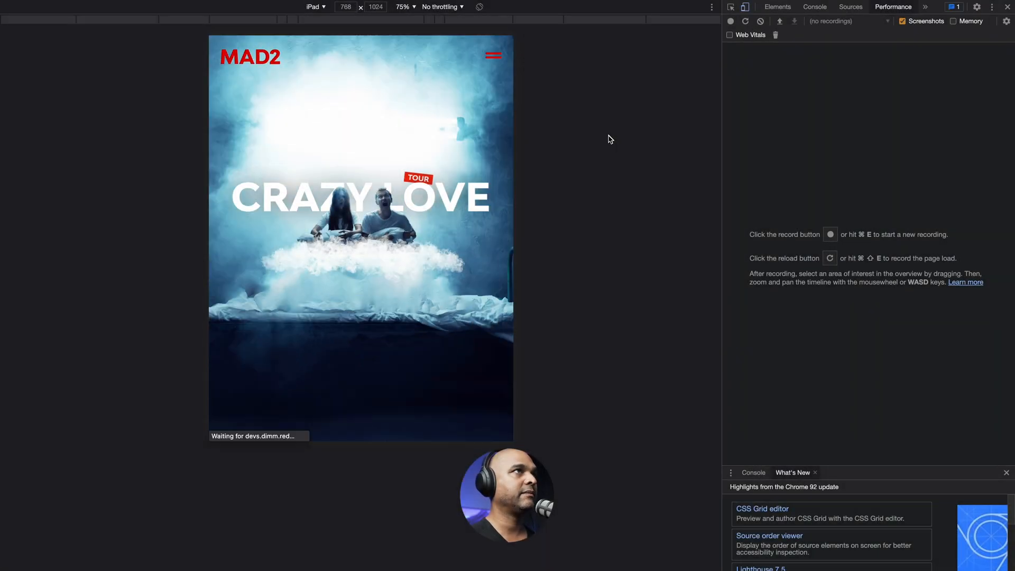
left_click(493, 55)
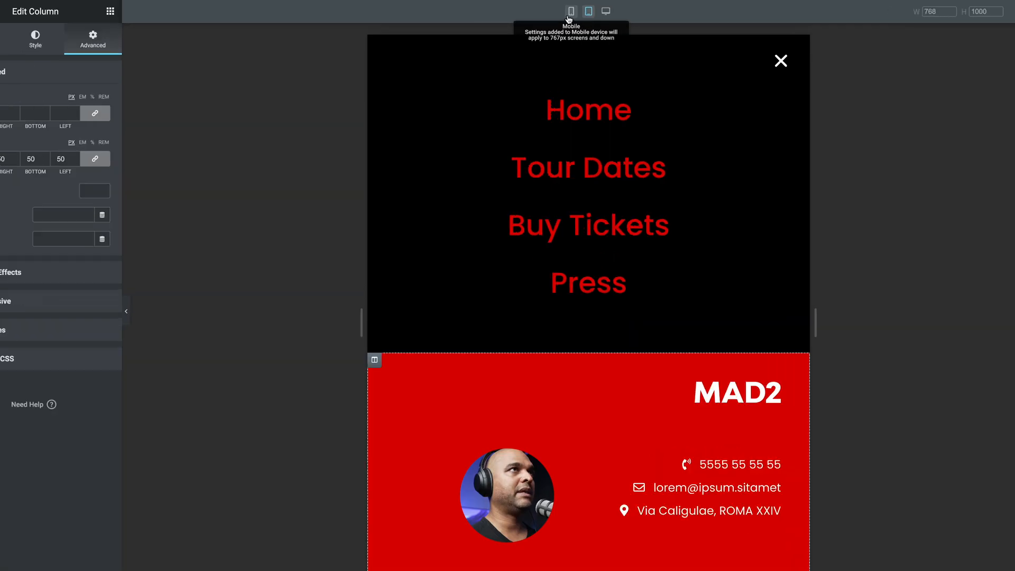
Step: Show the popup in mobile view and set the black menu column's width to 100% with 20 px padding on all sides
left_click(569, 15)
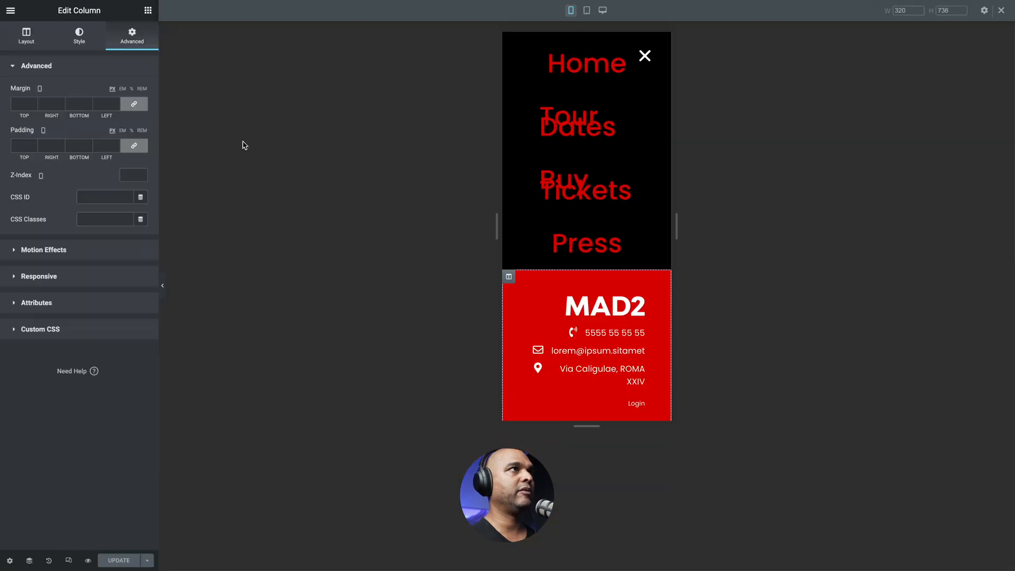
left_click(519, 48)
left_click(21, 31)
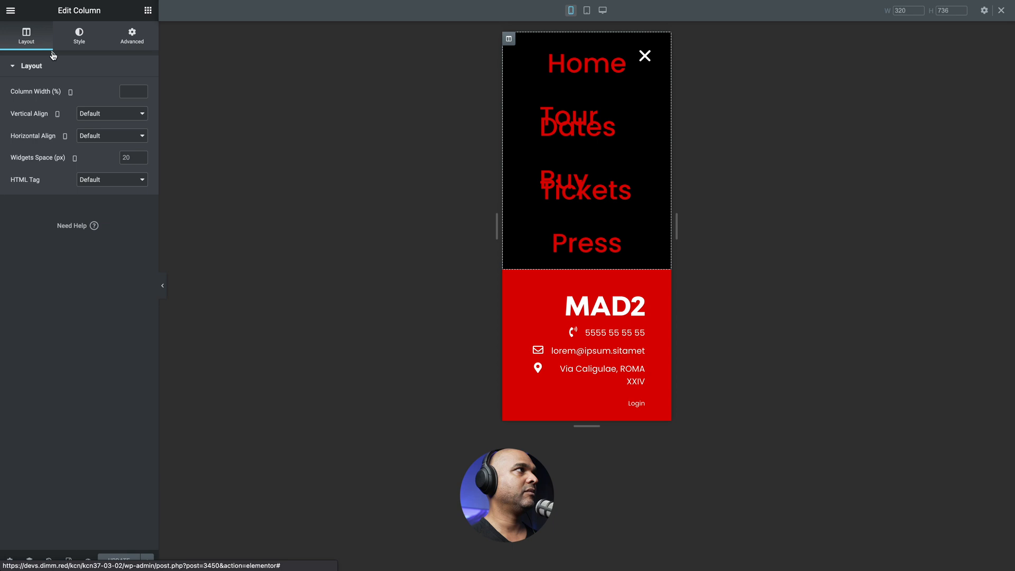
type("100")
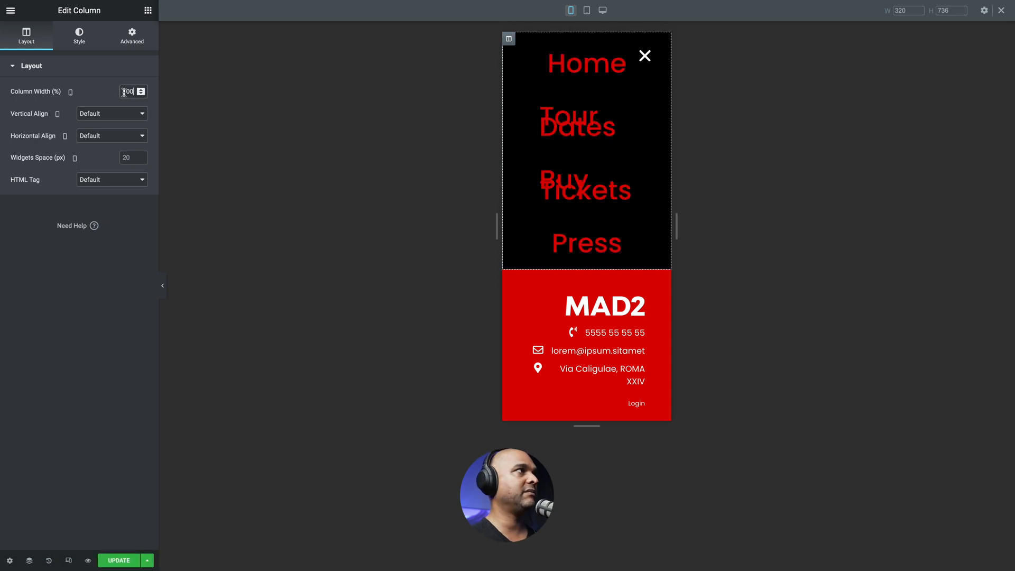
left_click(78, 36)
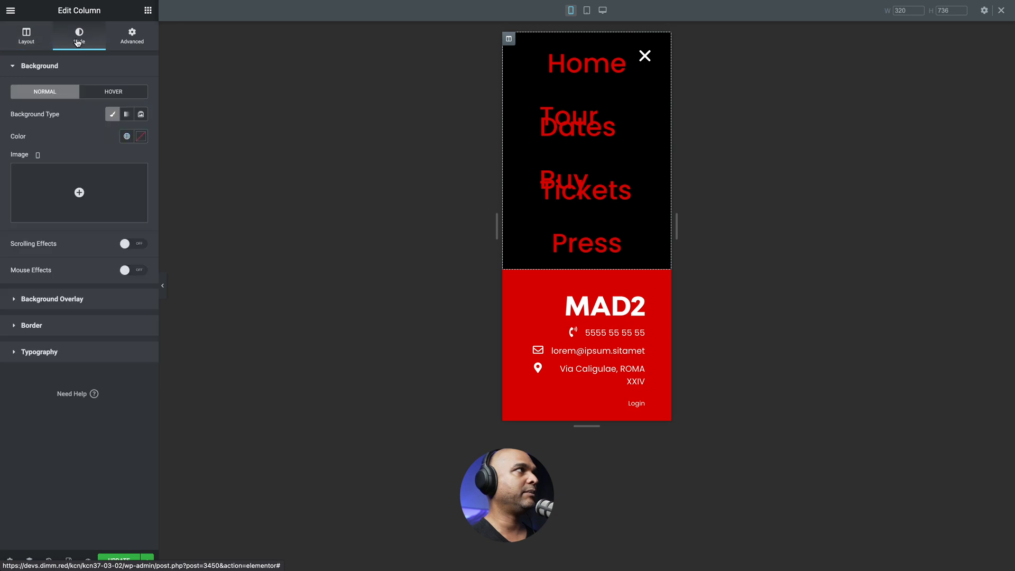
left_click(127, 38)
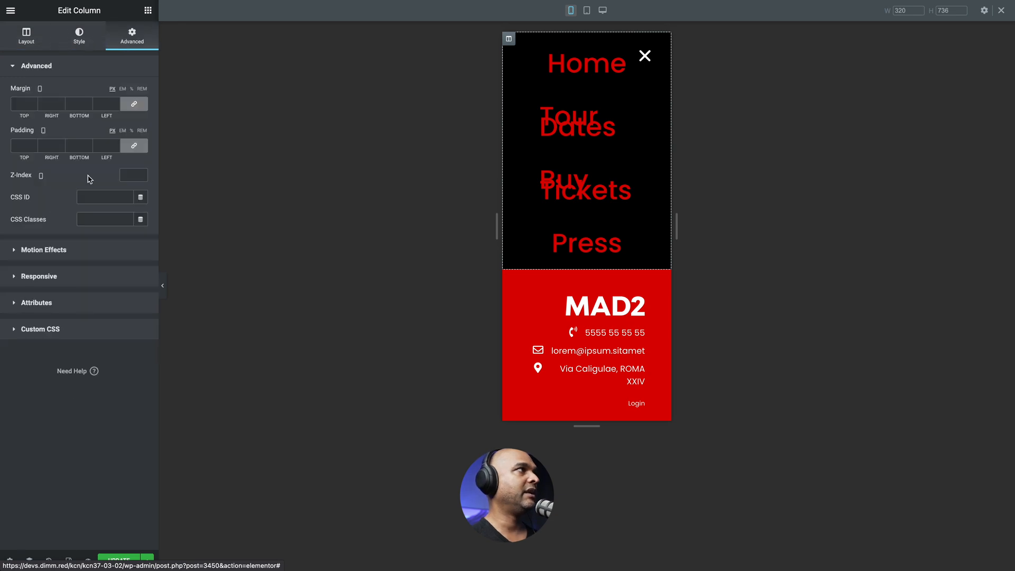
left_click(19, 146)
type("20")
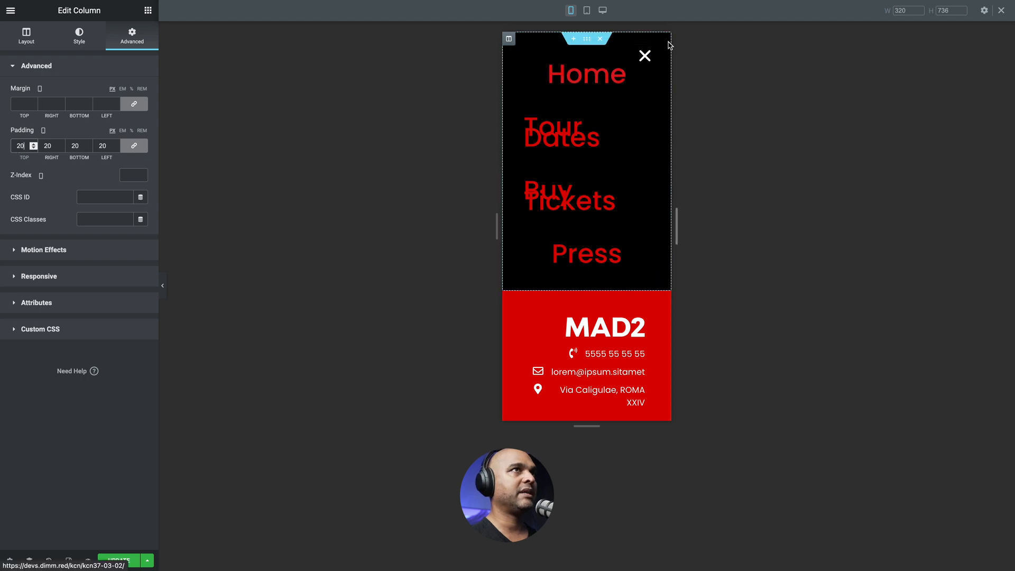
Step: Set the nav menu's mobile dropdown font size to 30 px and its vertical padding to 20 px
left_click(654, 49)
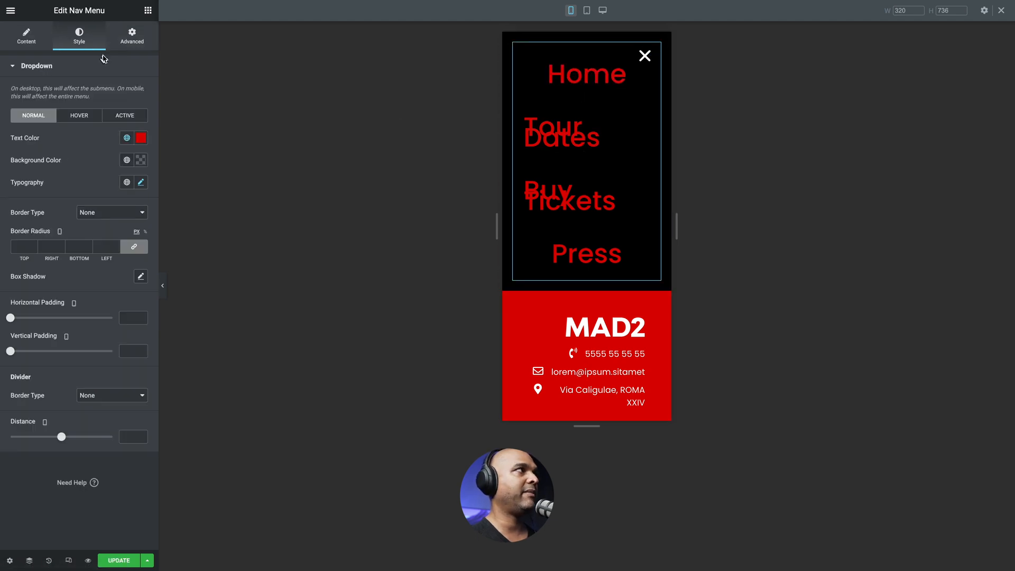
left_click(141, 183)
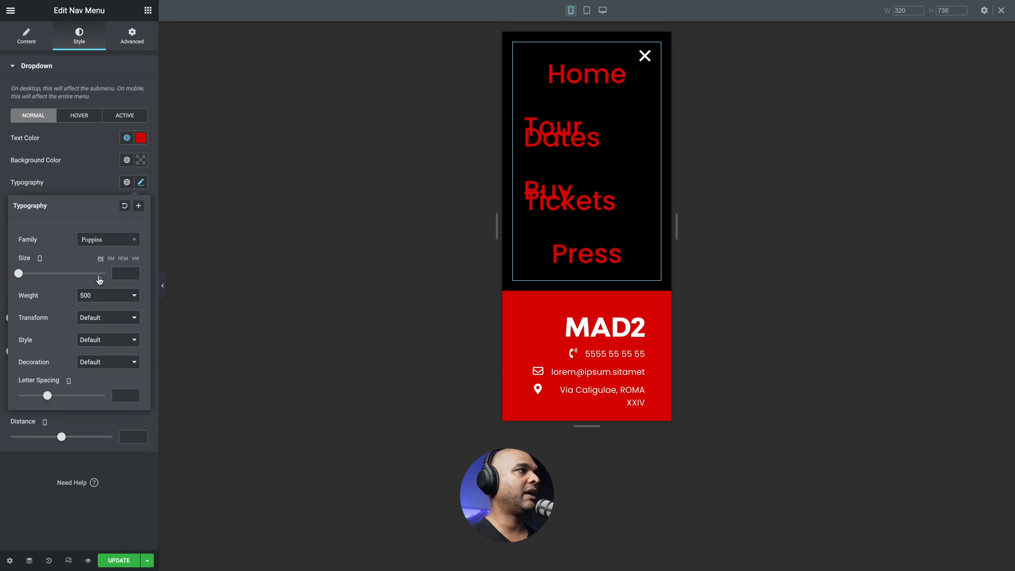
left_click(118, 272)
type("30")
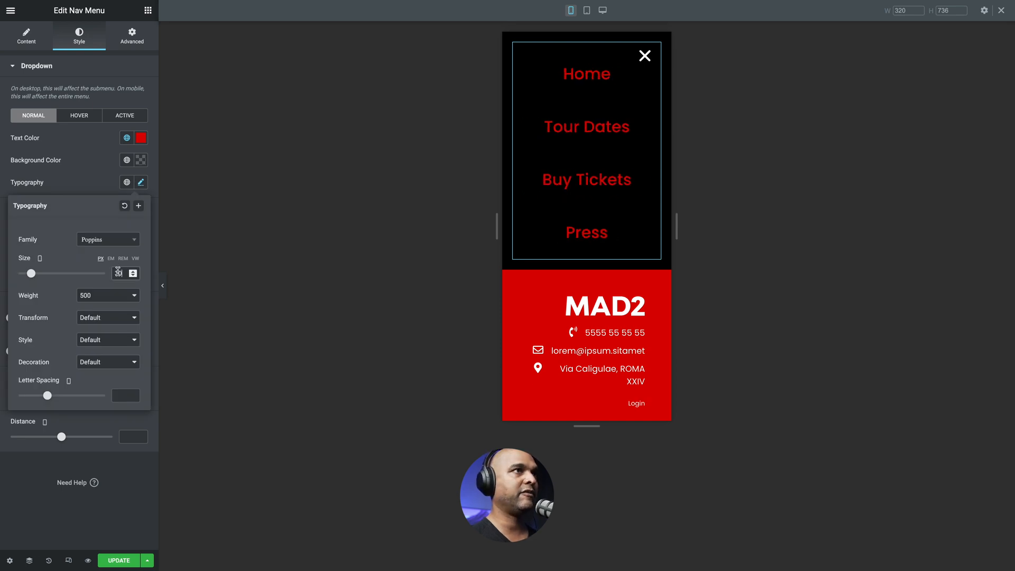
left_click(102, 180)
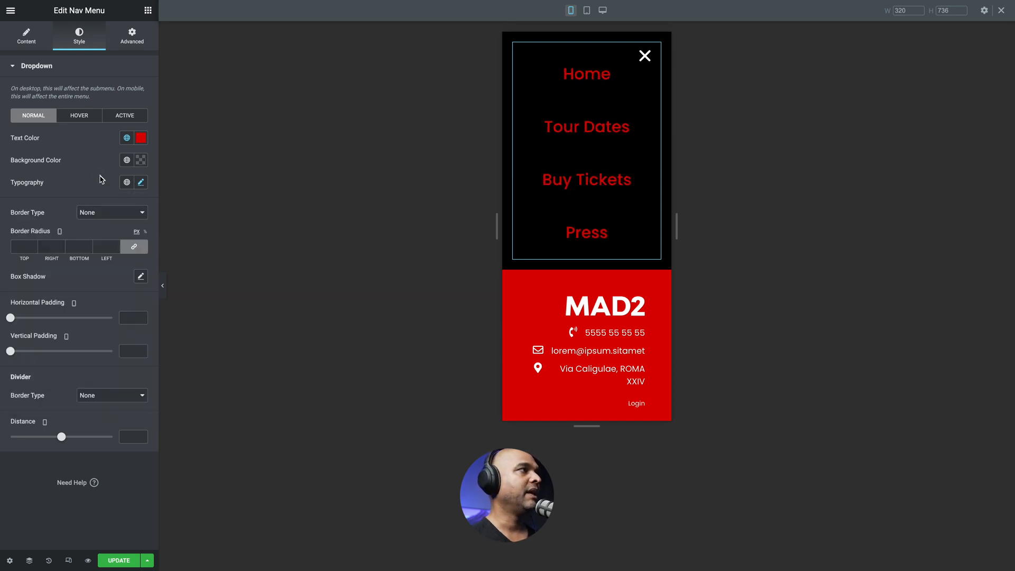
left_click(128, 352)
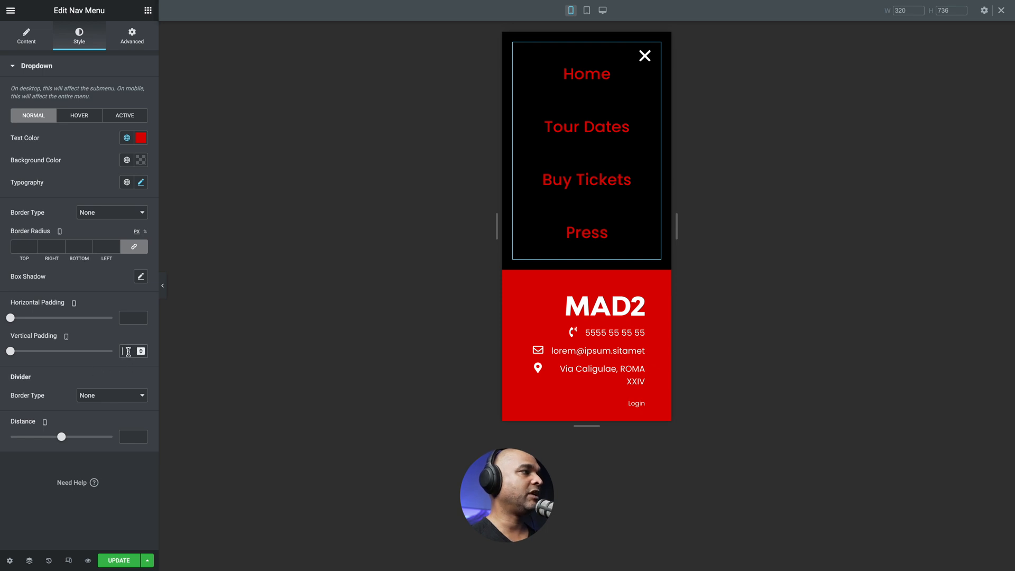
type("30")
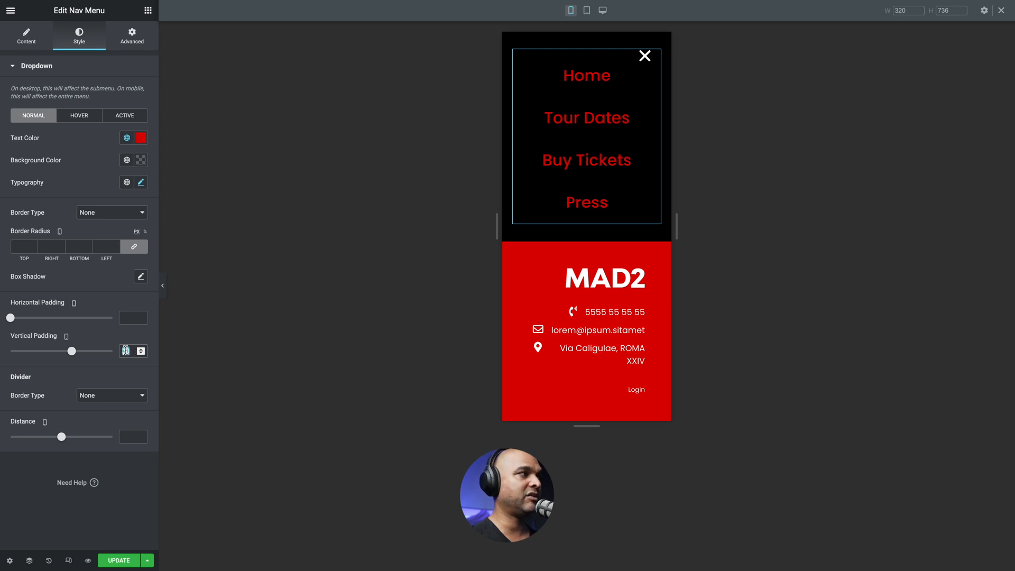
type("20")
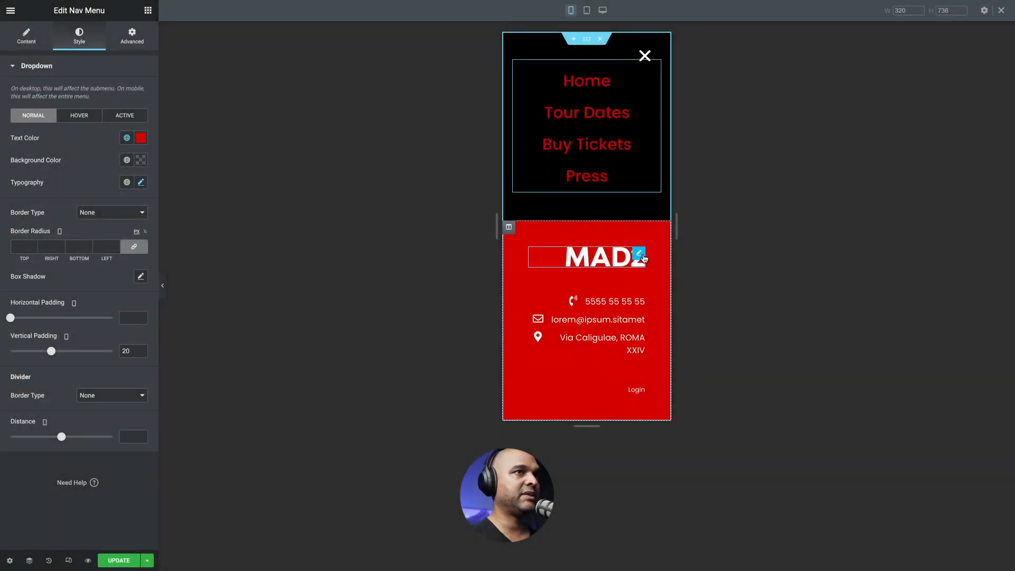
Step: Set the MAD2 logo image's mobile width to 120 px and update the popup
left_click(644, 258)
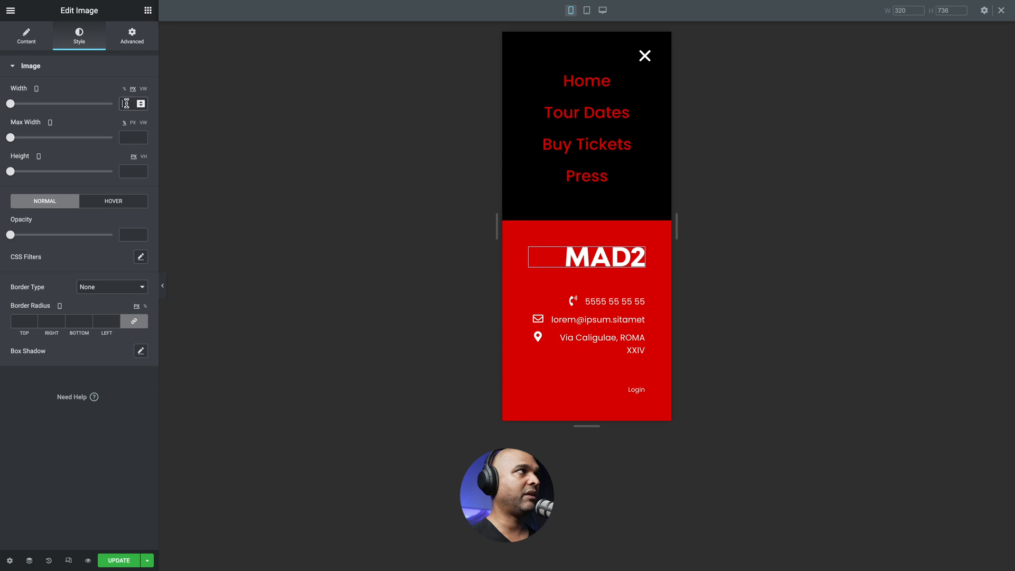
type("120")
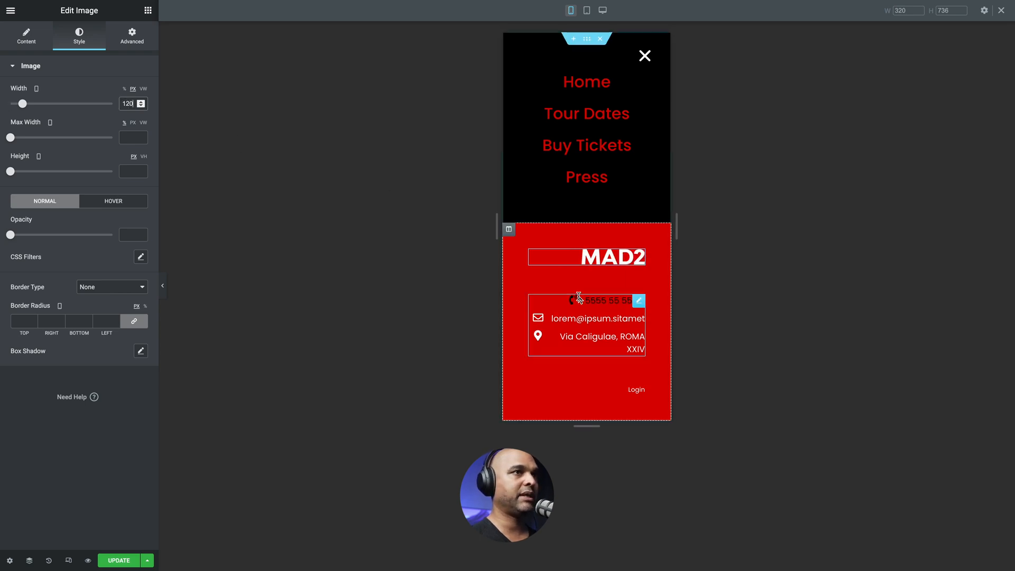
left_click(118, 560)
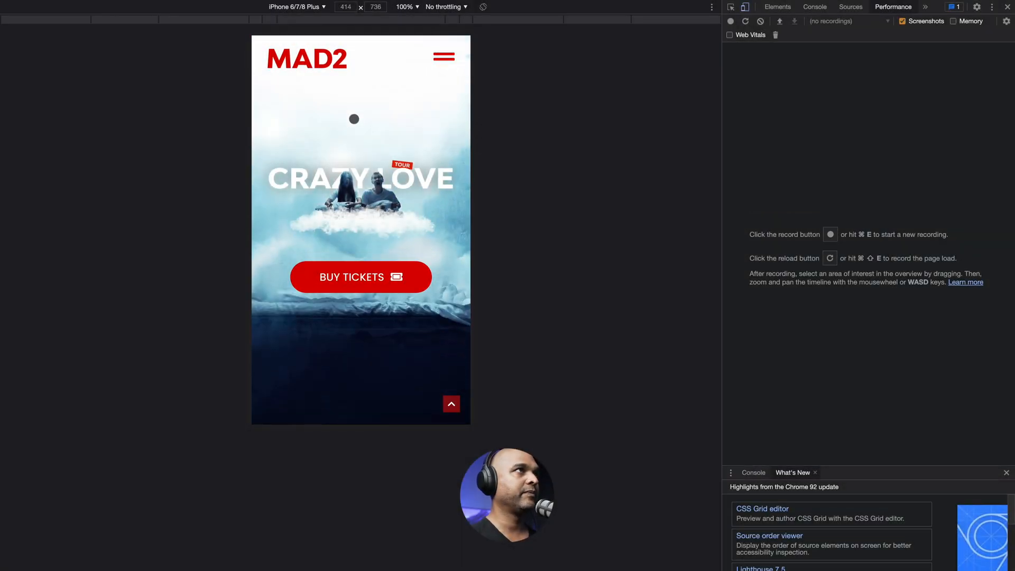
Step: Test opening and closing the full-screen menu on the live page at desktop, iPad and iPhone 6/7/8 Plus sizes
left_click(441, 58)
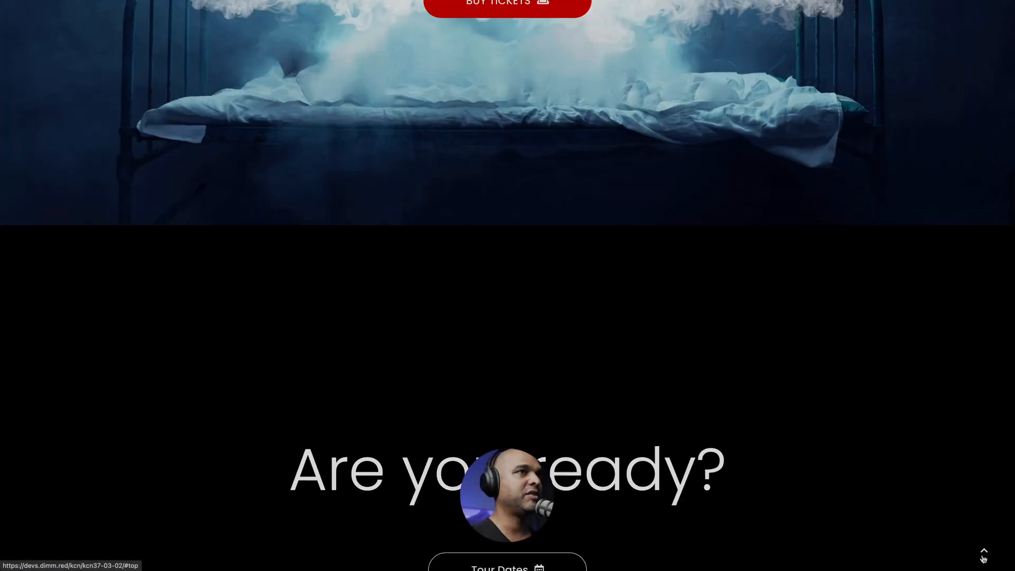
left_click(984, 550)
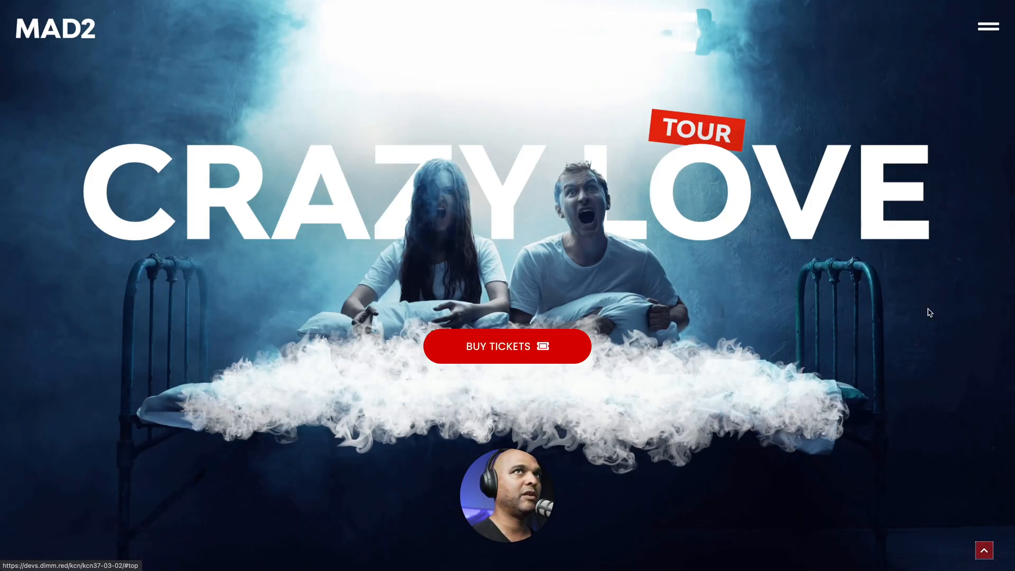
left_click(985, 31)
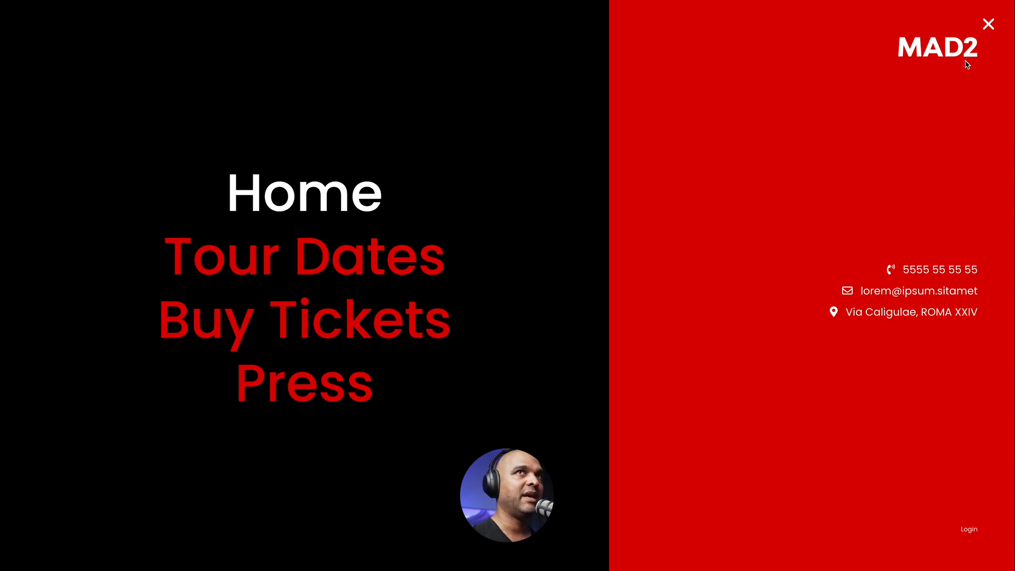
left_click(989, 24)
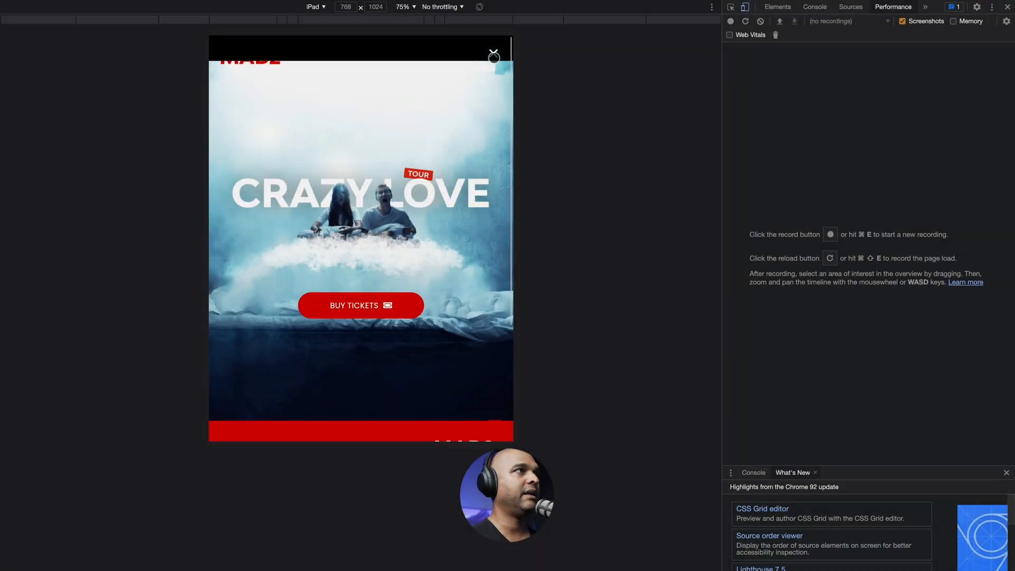
left_click(493, 53)
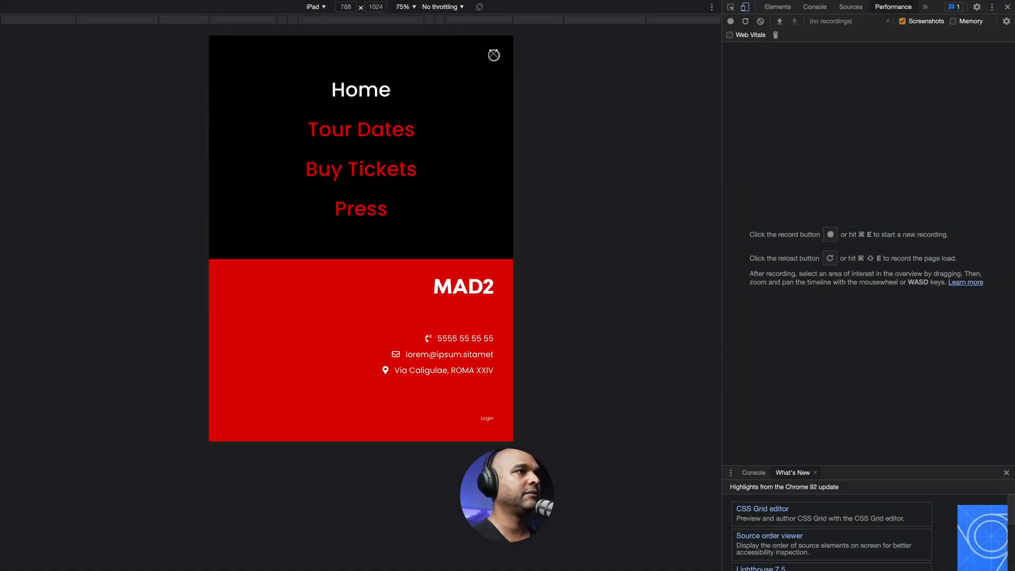
left_click(493, 54)
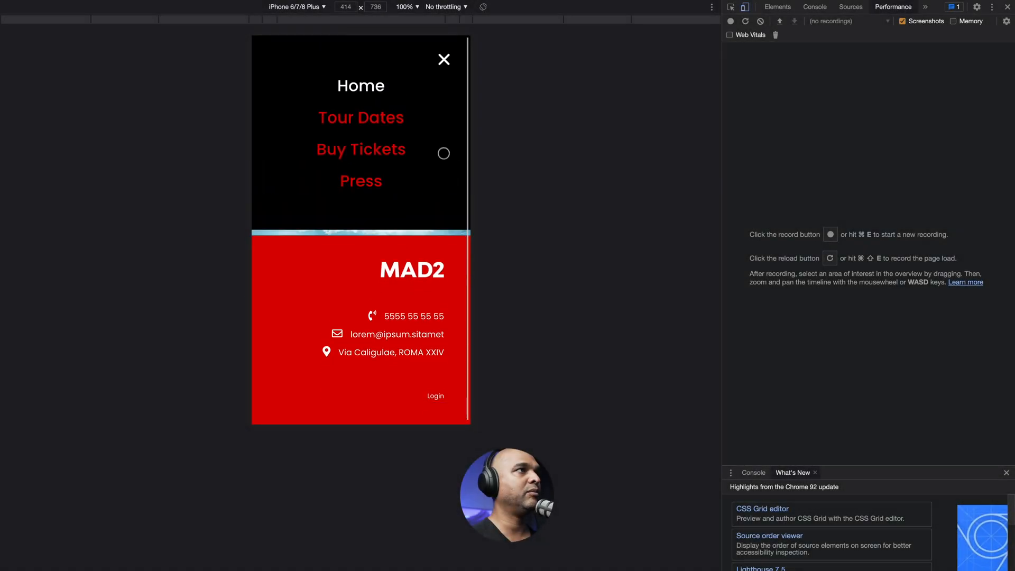
left_click(444, 59)
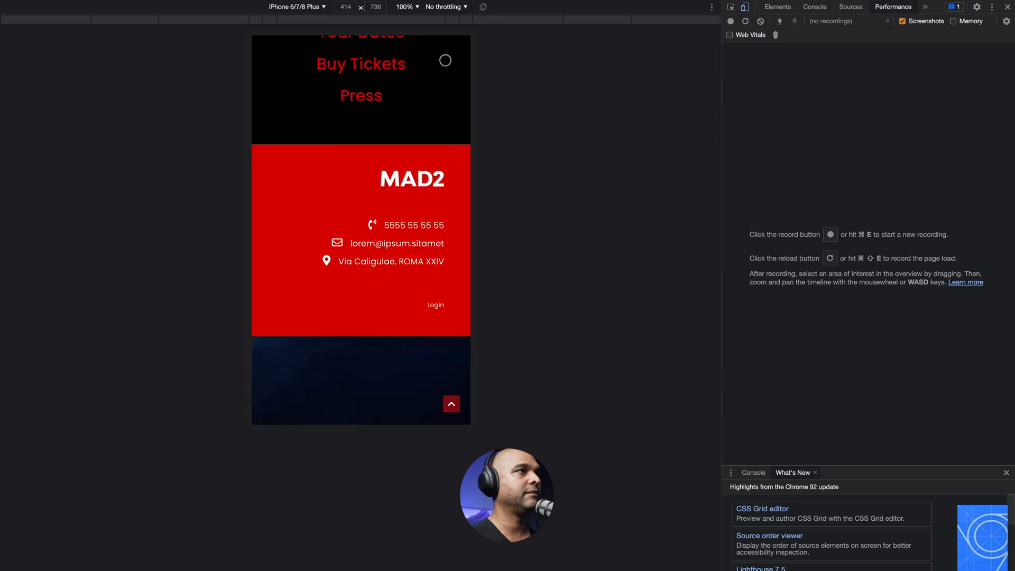